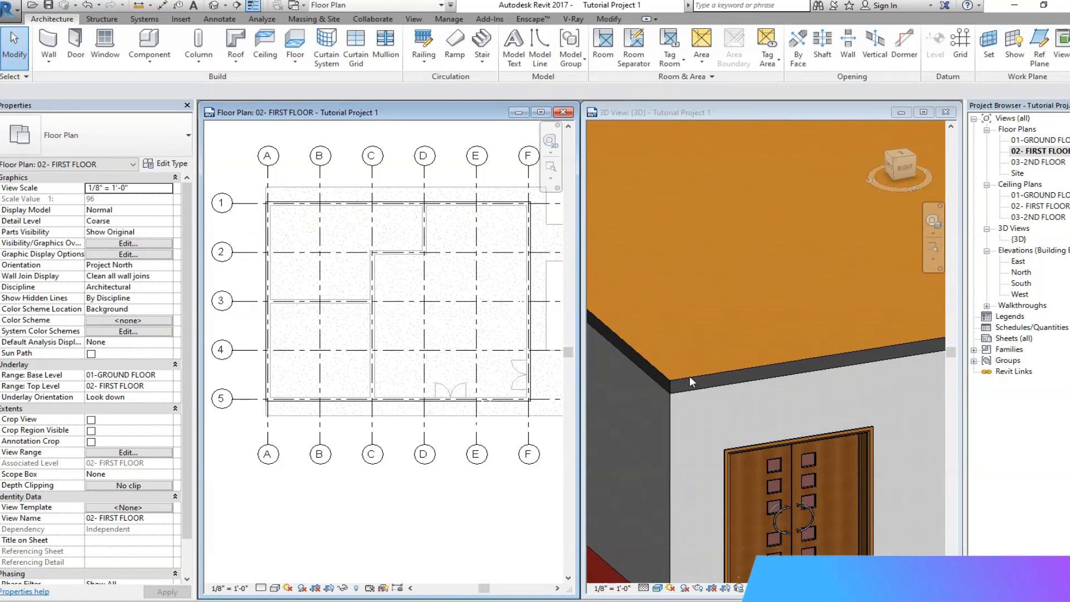
# Step: Move the Wood - Flooring layer above the core boundary in the 6" Roof type's structure
pyautogui.click(690, 376)
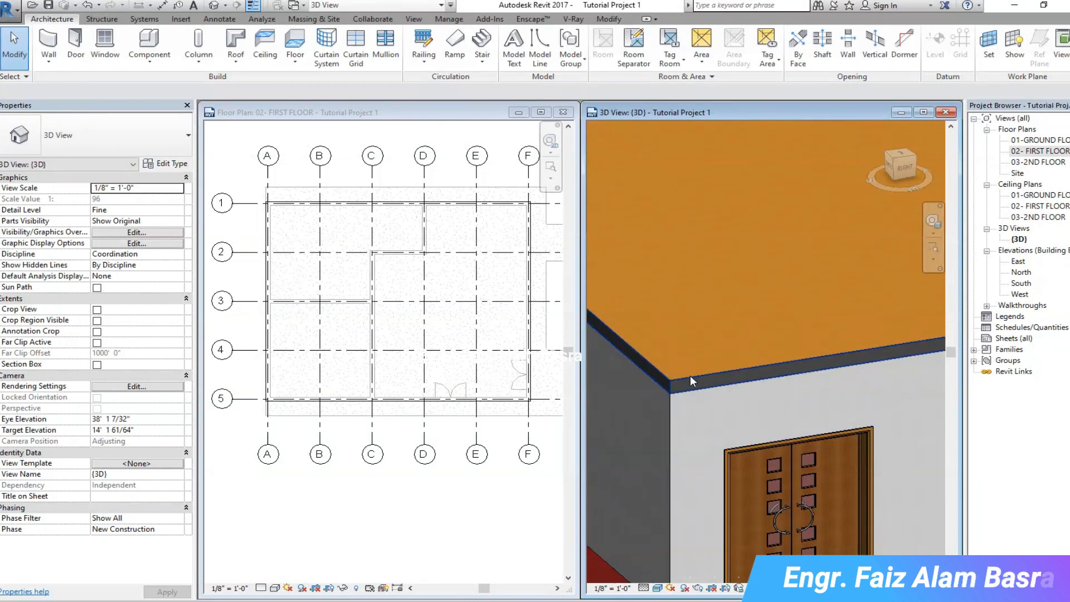
pyautogui.click(690, 377)
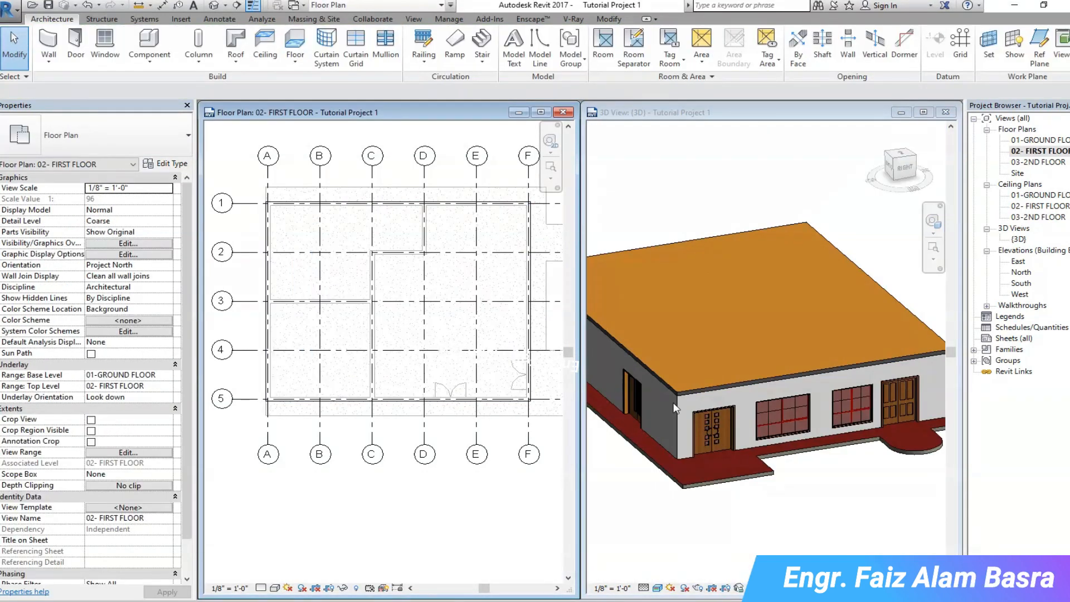
pyautogui.scroll(5, 692, 395)
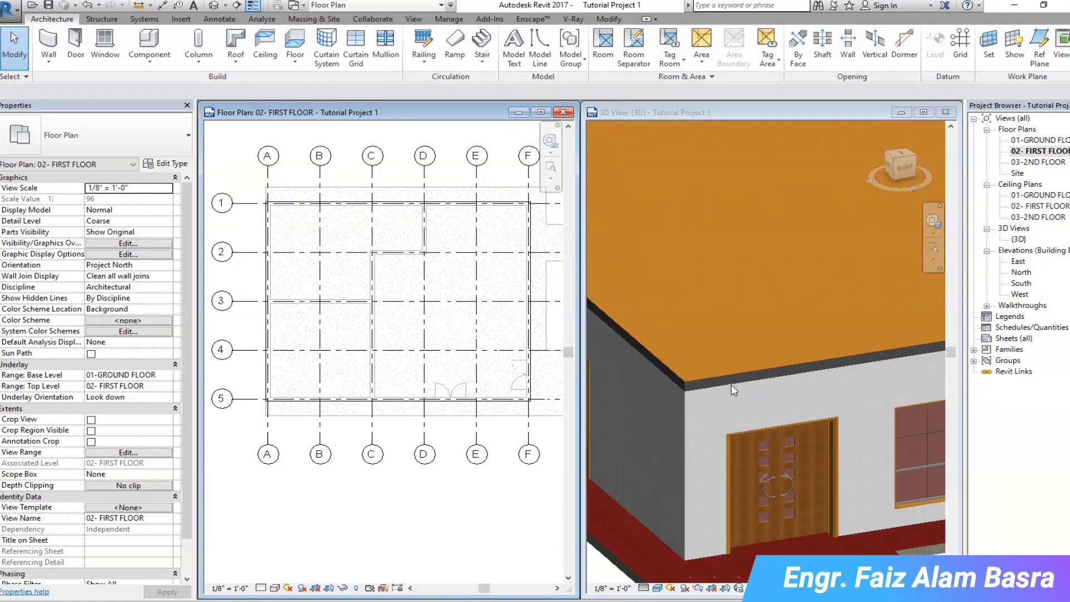
pyautogui.click(690, 376)
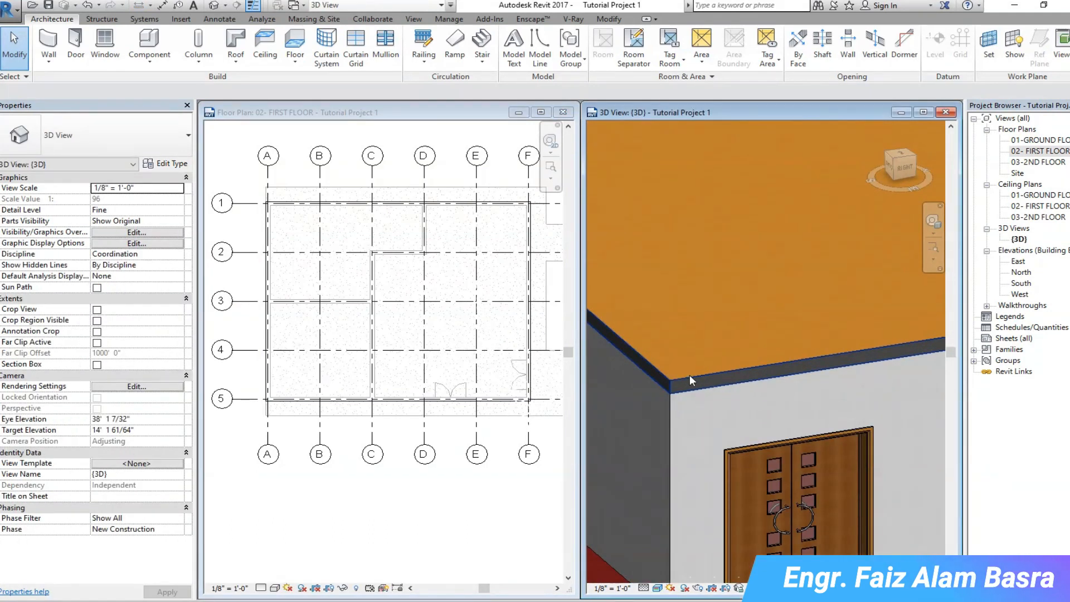
pyautogui.click(690, 376)
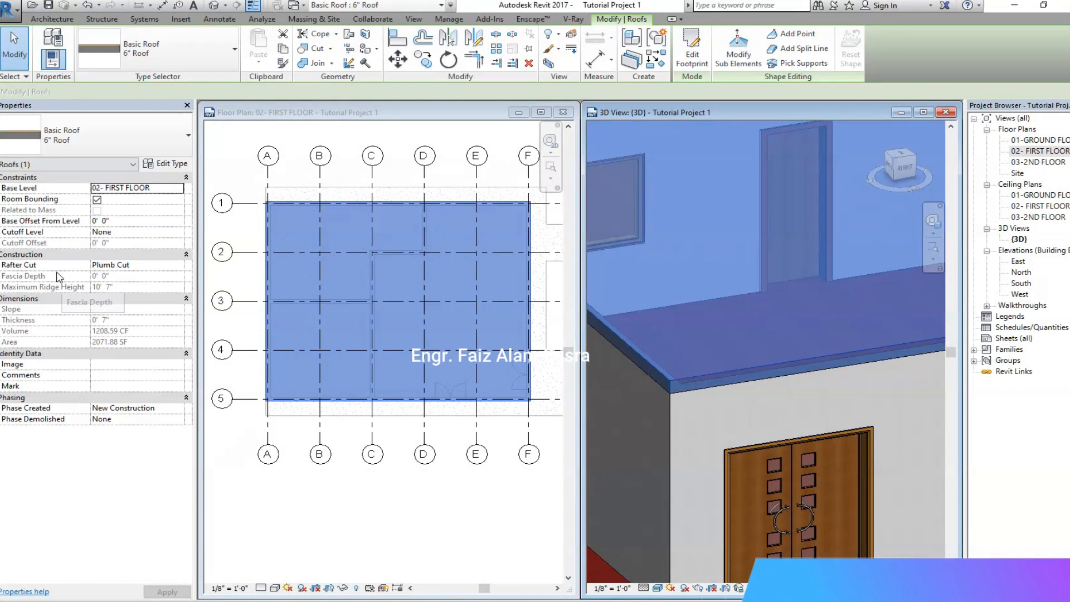
pyautogui.click(164, 164)
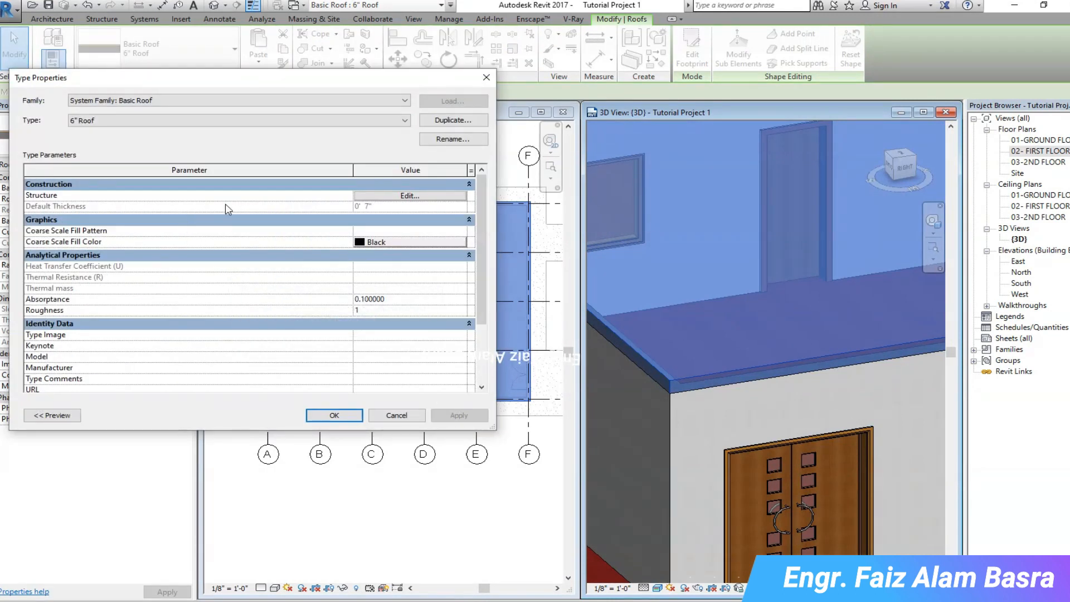
pyautogui.click(409, 195)
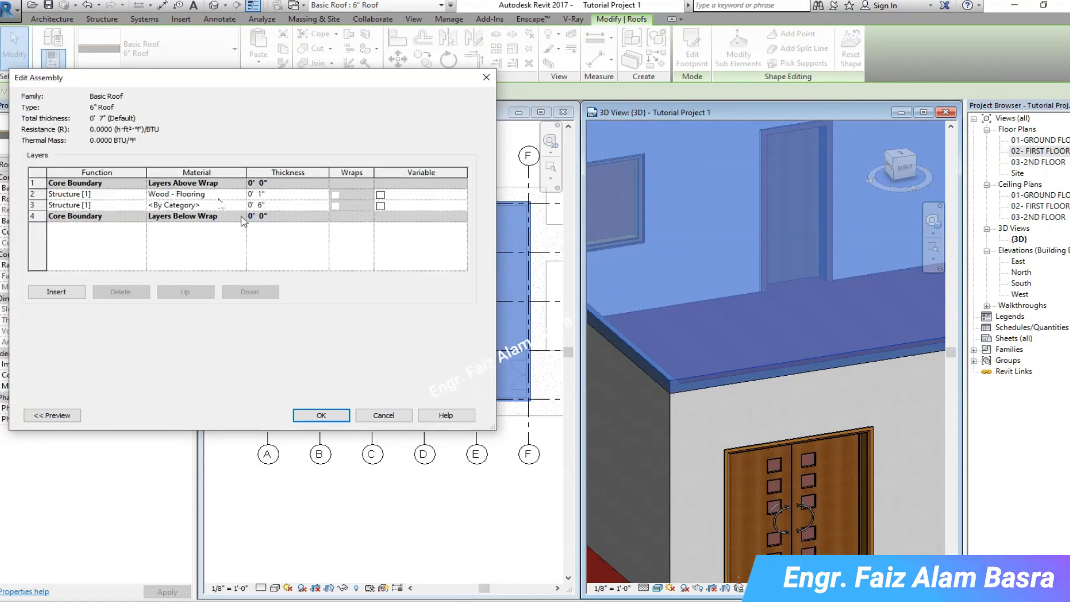
pyautogui.click(225, 198)
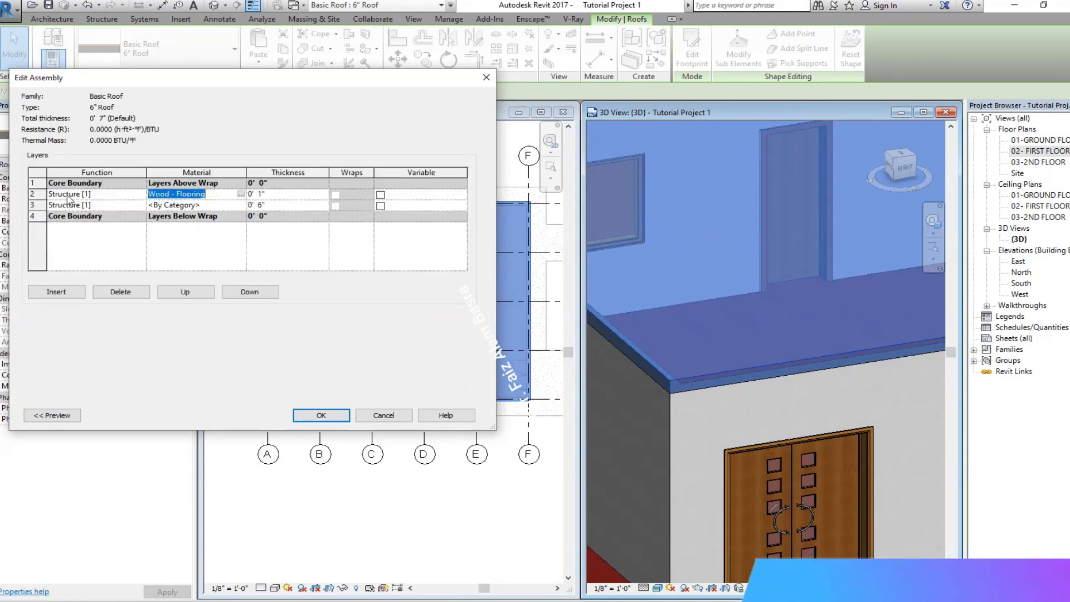
pyautogui.click(41, 195)
pyautogui.click(186, 291)
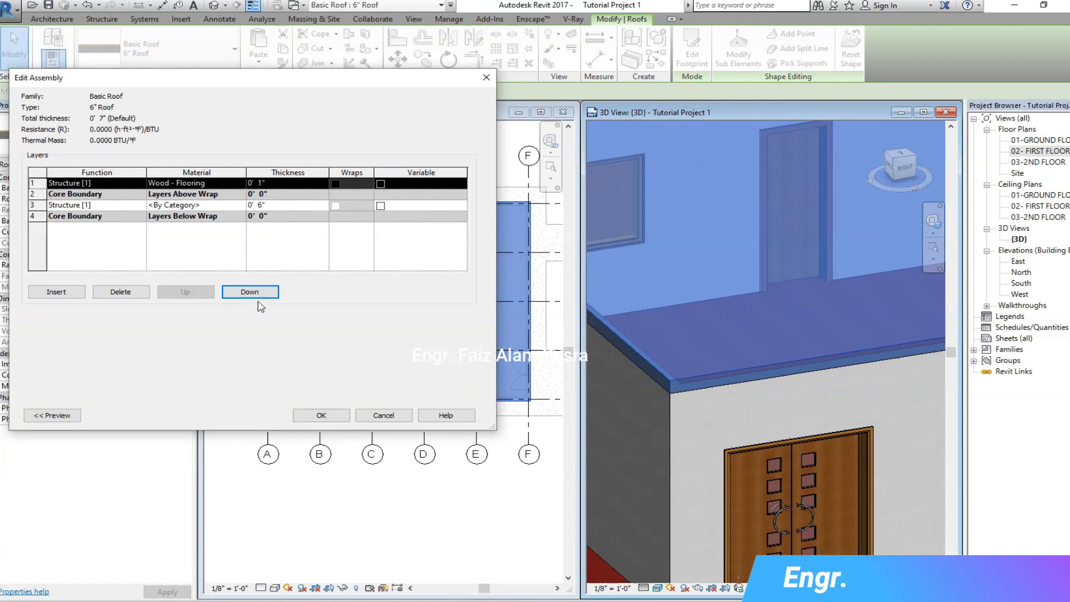
pyautogui.click(321, 415)
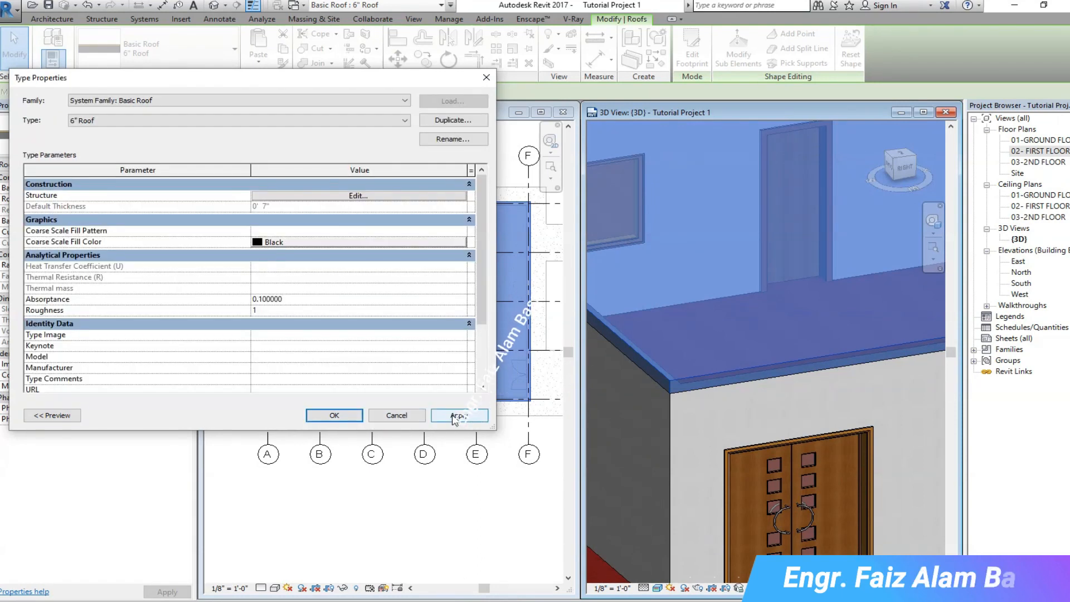
pyautogui.click(415, 417)
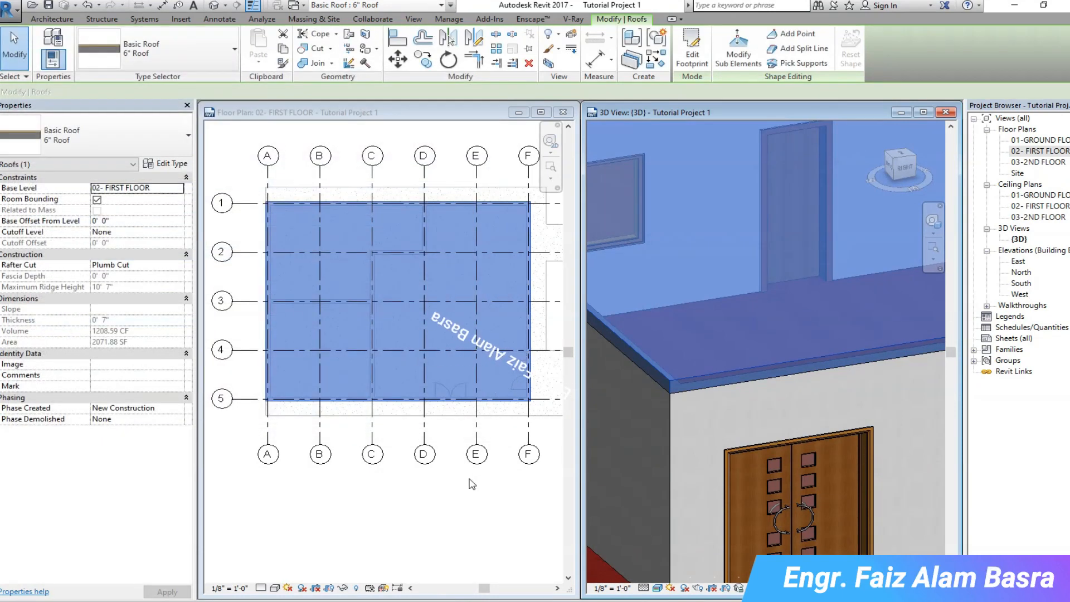
# Step: Review the layer order in the structure of the selected 6" Roof type
pyautogui.click(400, 456)
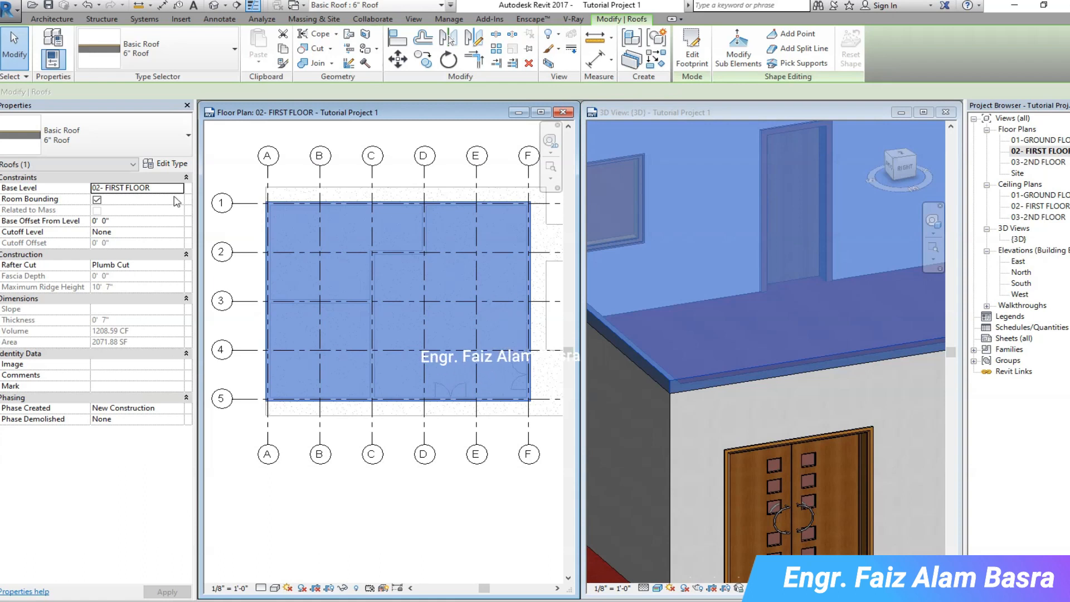
pyautogui.click(176, 163)
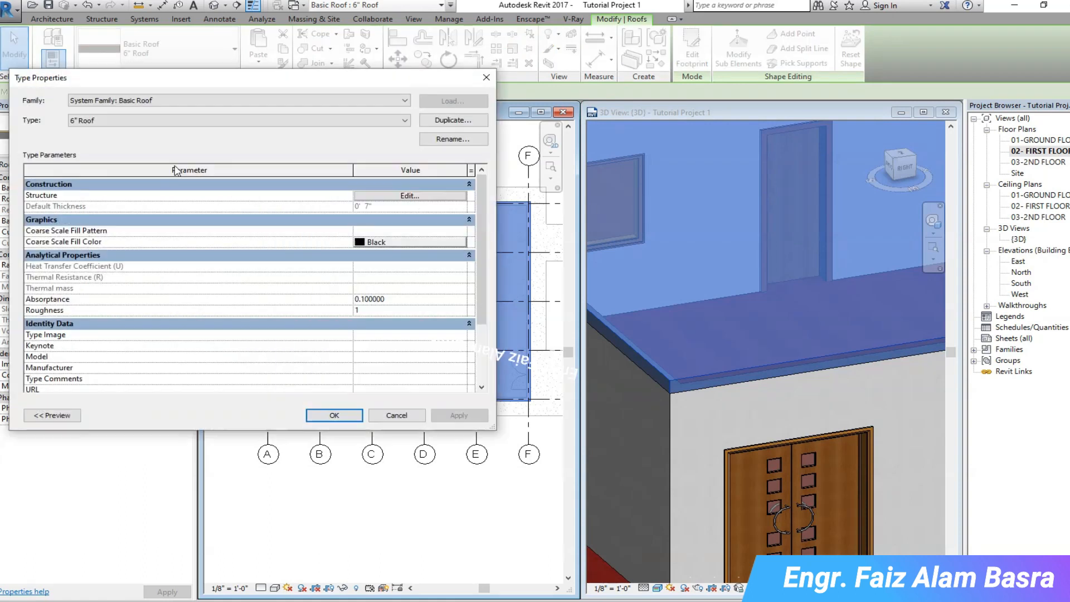
pyautogui.click(413, 196)
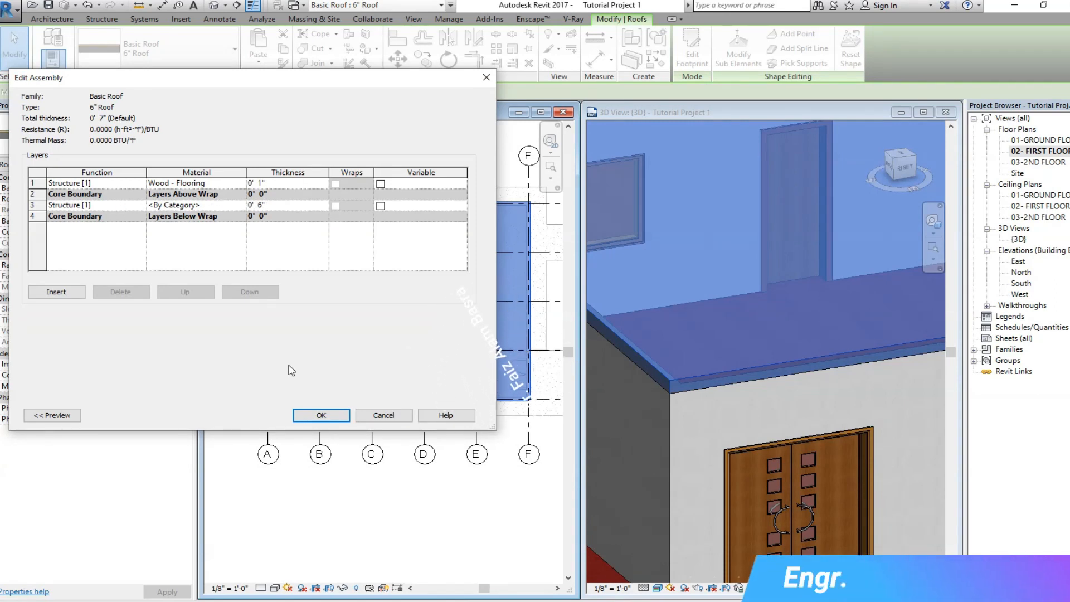
pyautogui.click(317, 417)
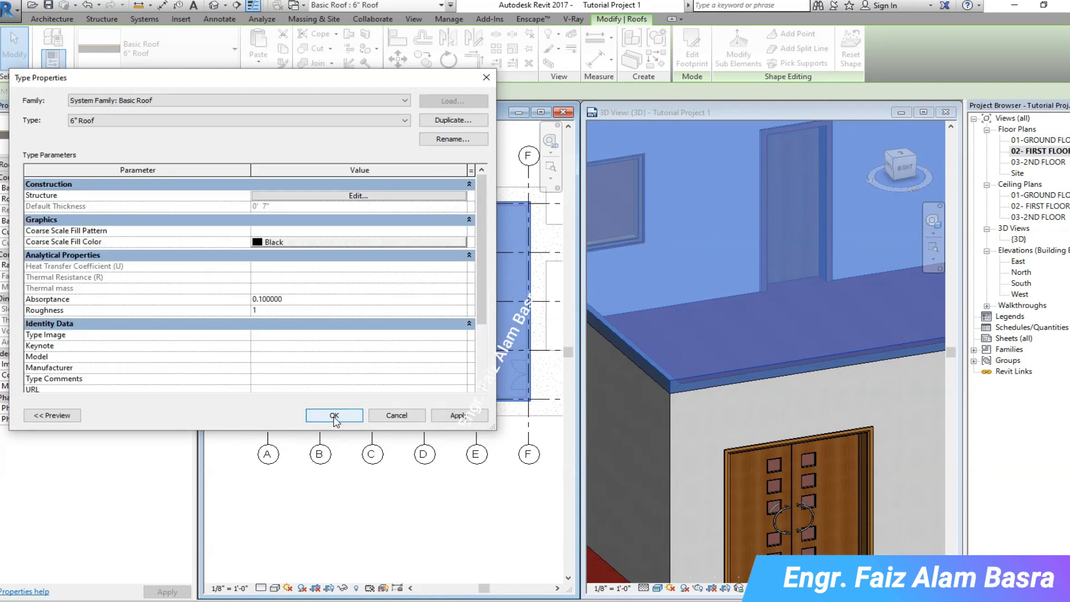
pyautogui.click(334, 416)
pyautogui.click(452, 514)
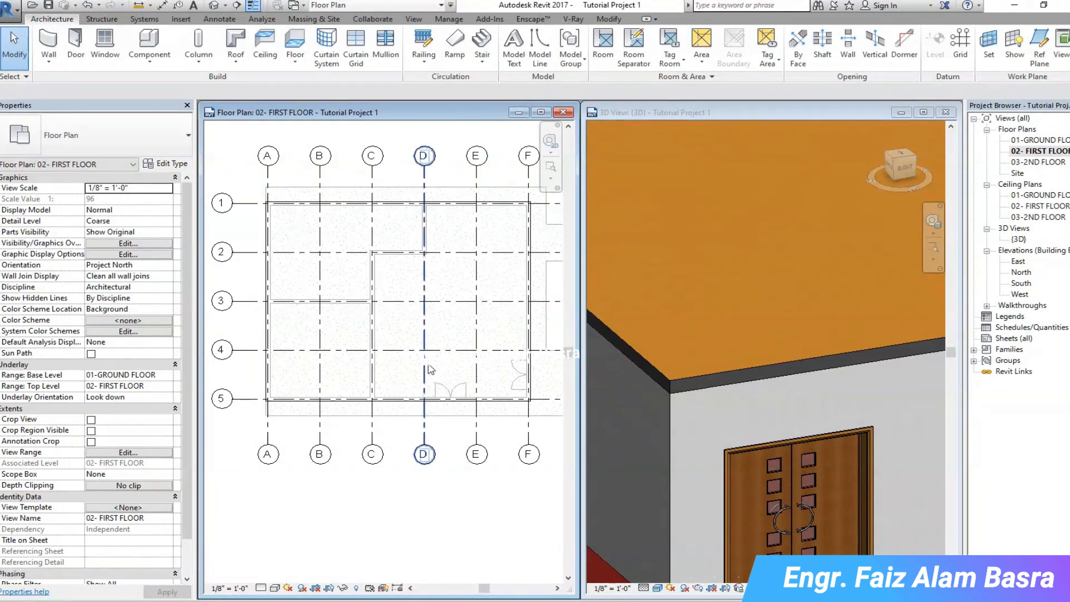
# Step: Try to draw a roof footprint boundary line along grid 1 with a 2' 6" offset, starting at the grid A corner
pyautogui.scroll(-5, 721, 376)
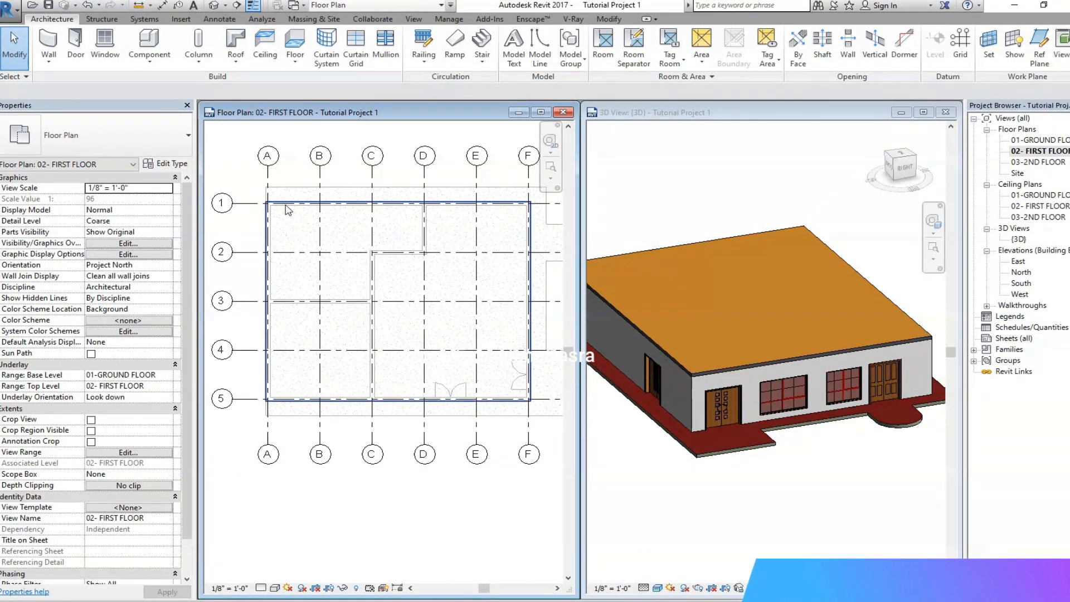
pyautogui.scroll(2, 259, 204)
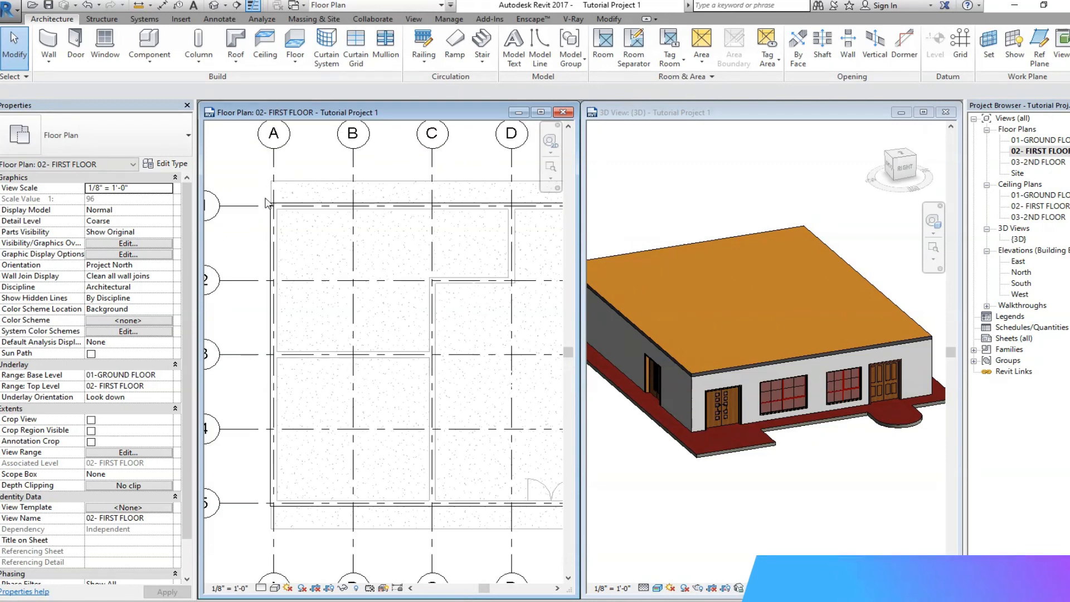
pyautogui.click(293, 207)
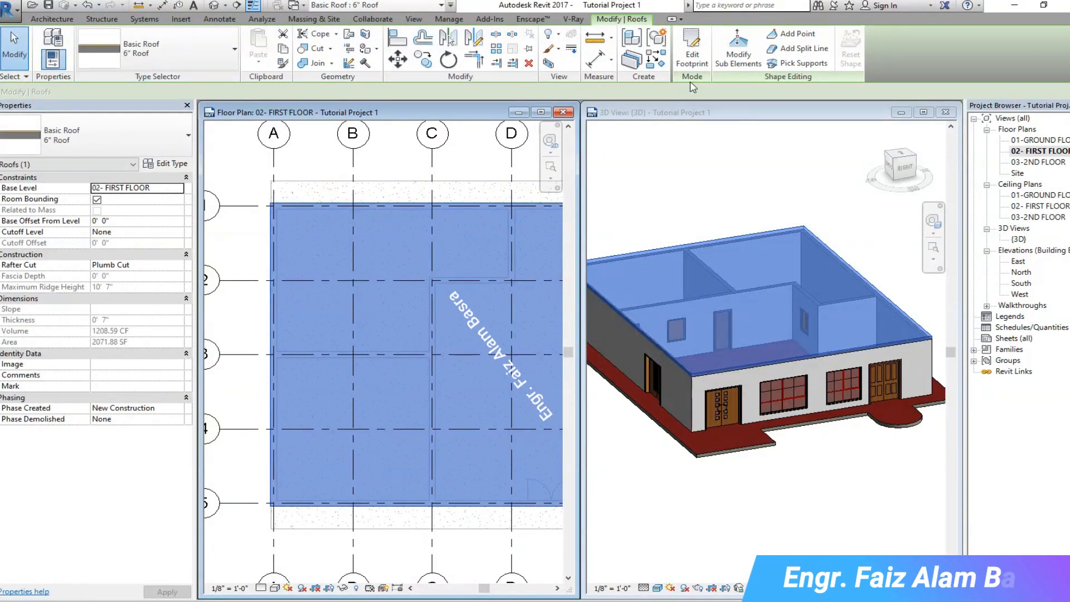
pyautogui.click(691, 52)
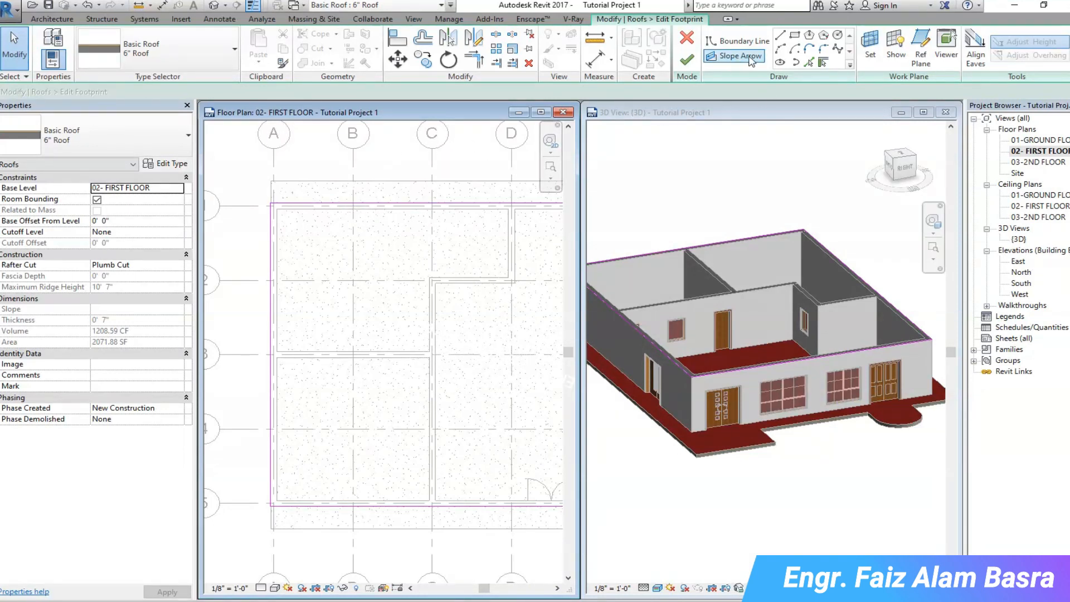
pyautogui.click(780, 37)
pyautogui.doubleClick(144, 92)
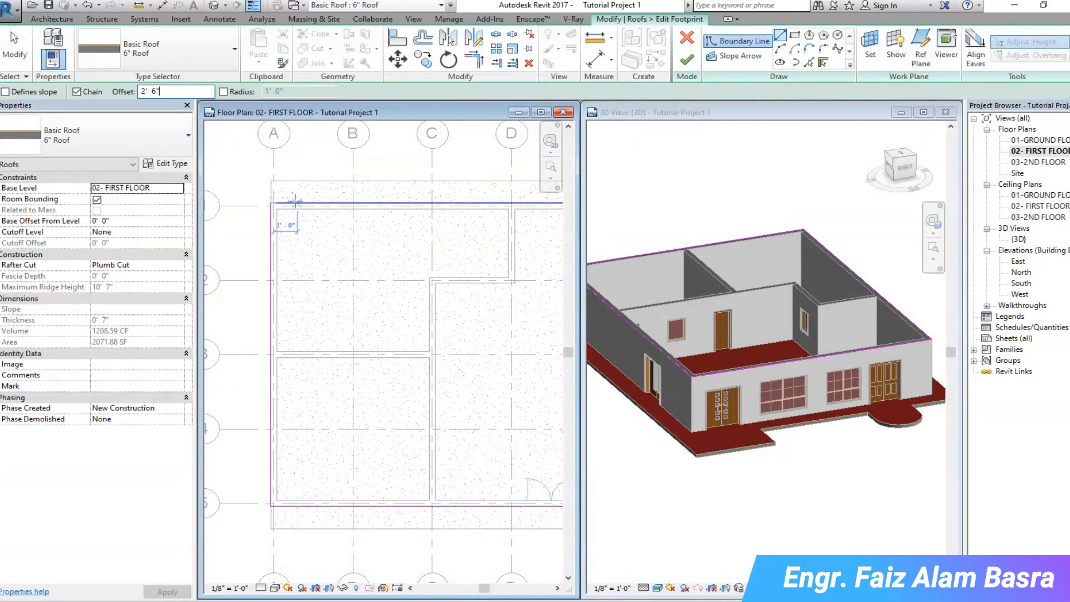
pyautogui.scroll(3, 271, 204)
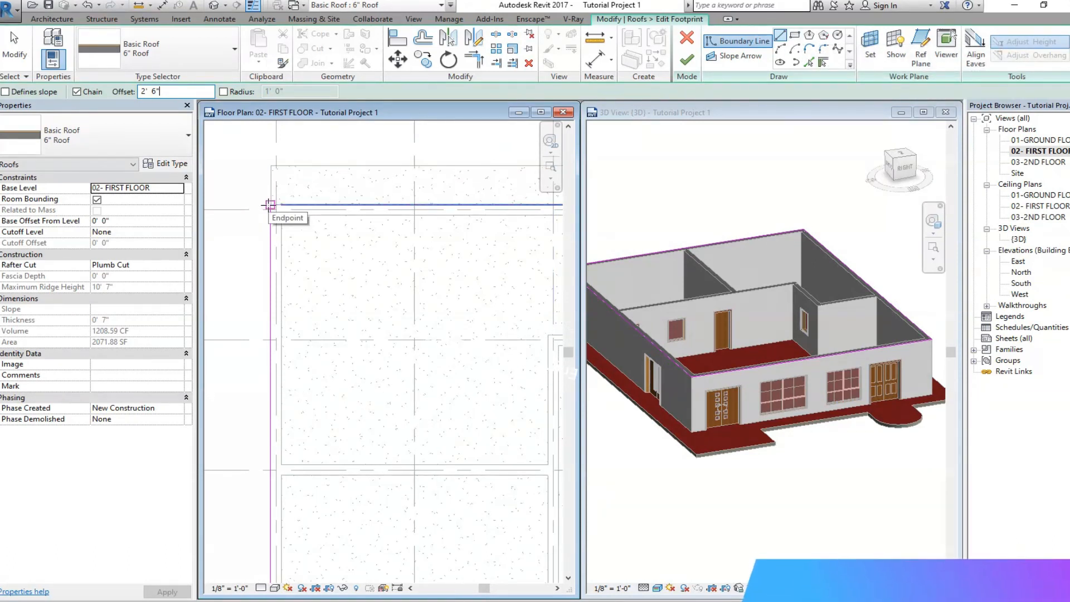
pyautogui.click(269, 205)
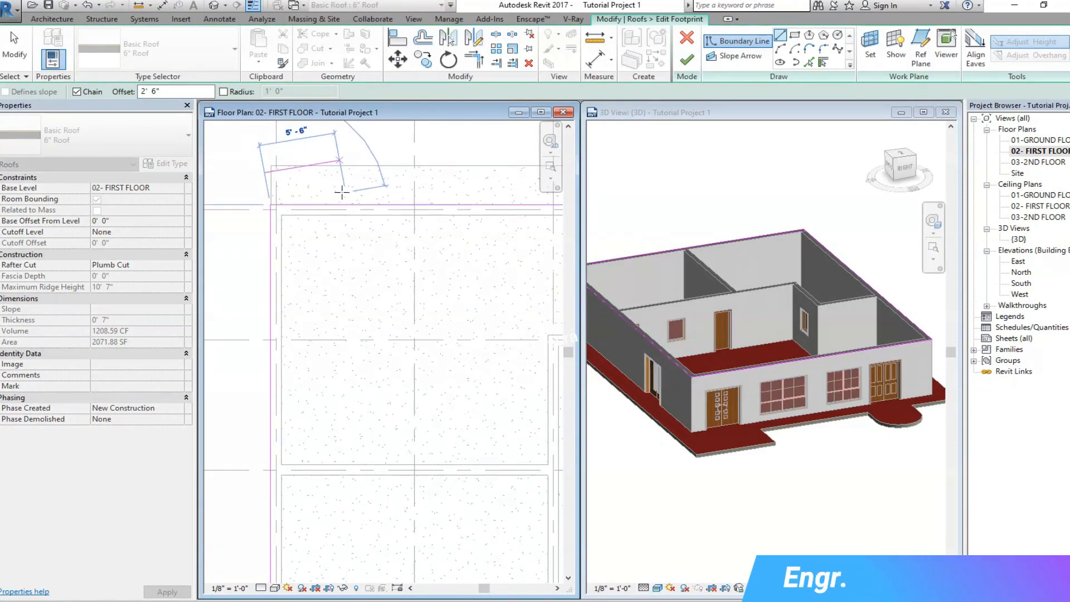
pyautogui.scroll(-2, 334, 190)
pyautogui.scroll(-3, 334, 195)
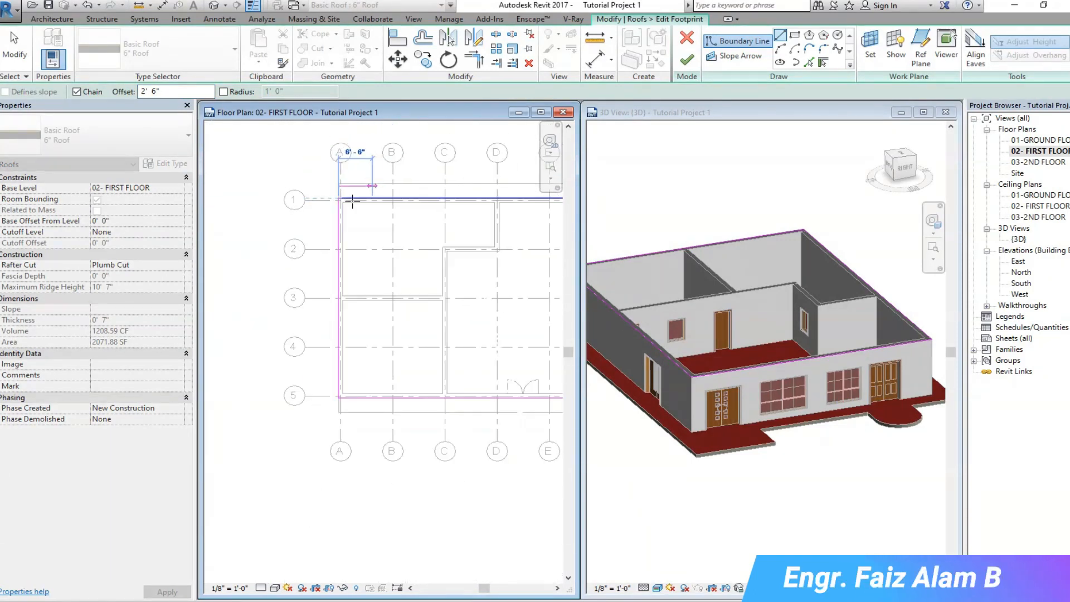
pyautogui.scroll(1, 426, 196)
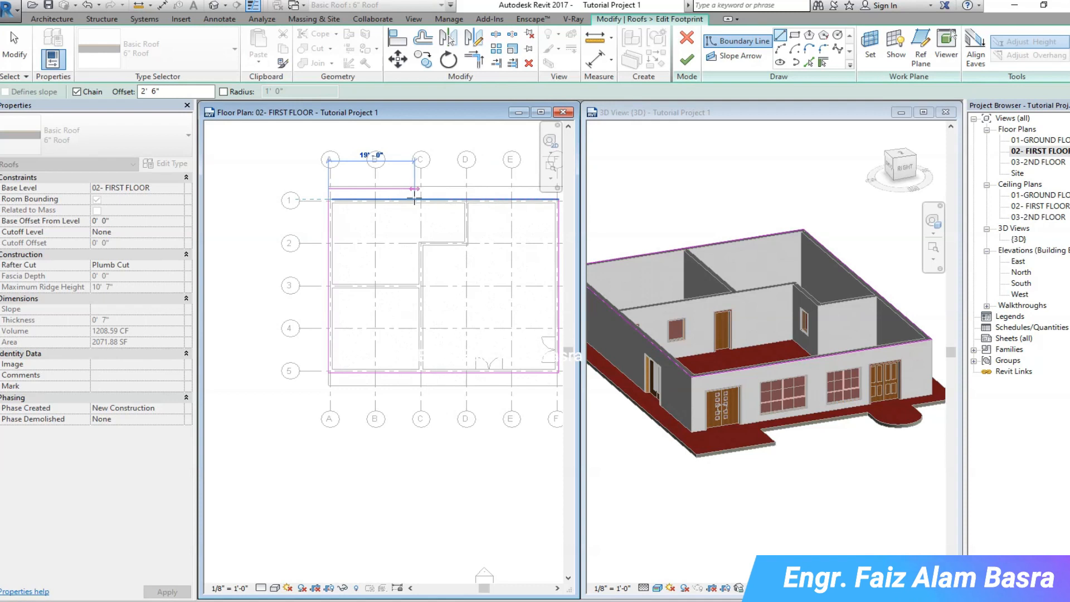
pyautogui.press('Escape')
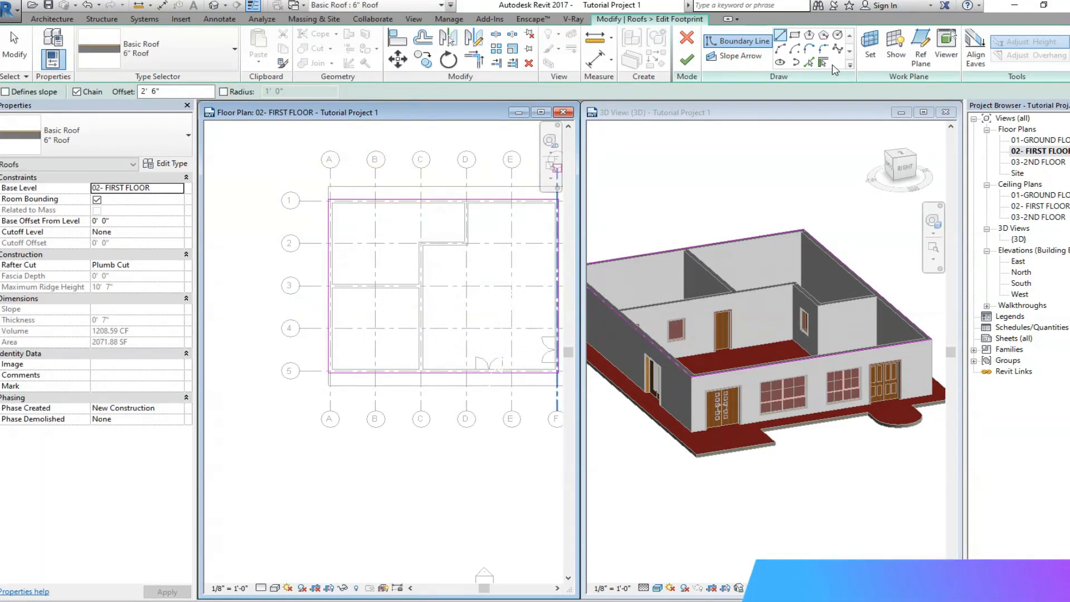
# Step: Try to add roof footprint boundaries by picking the walls along grids 1 and A, and undo the footprint edit
pyautogui.click(822, 62)
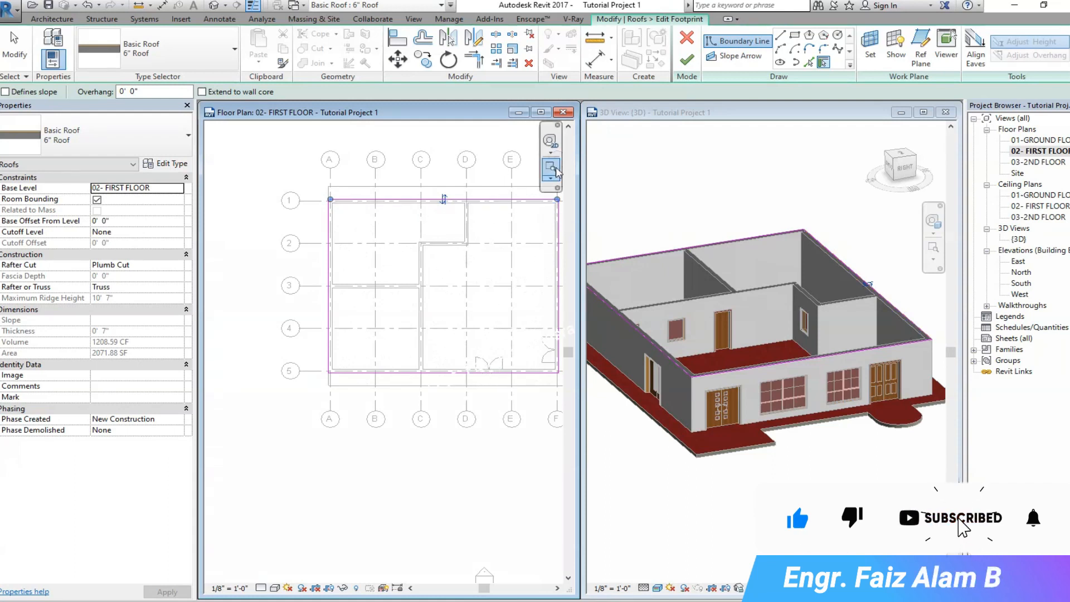
pyautogui.click(330, 234)
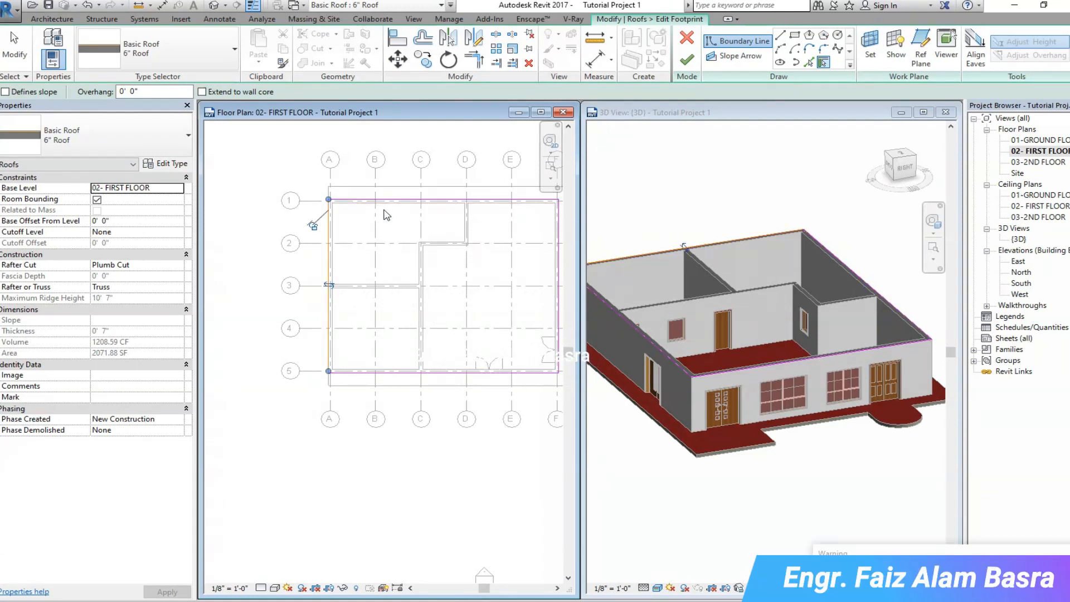
pyautogui.click(86, 6)
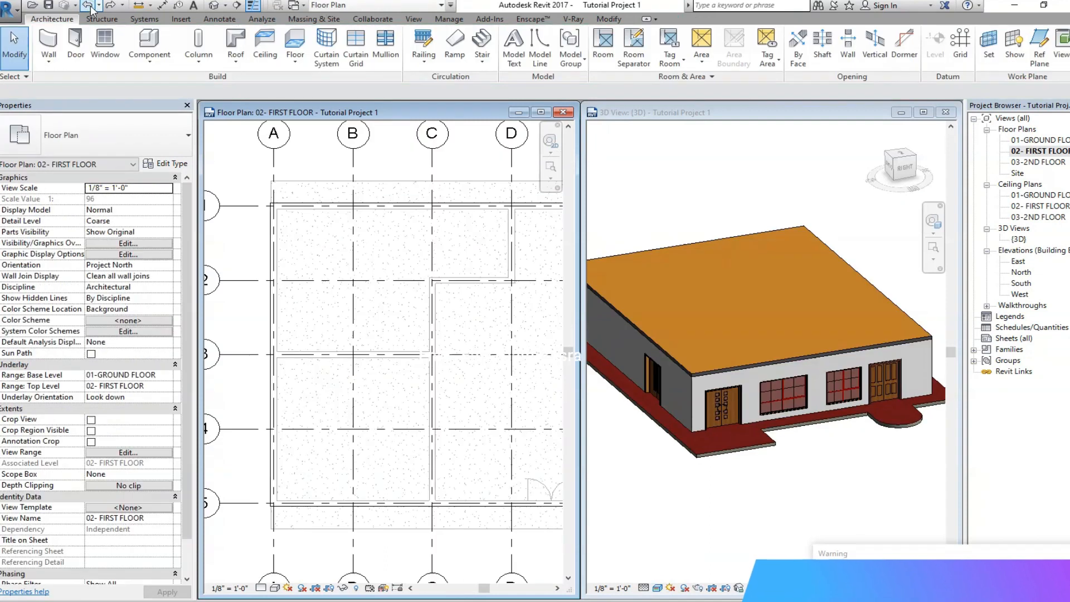
# Step: Edit the roof footprint to give the boundary line along grid 1 a 3' 0" offset from the roof base
pyautogui.click(337, 205)
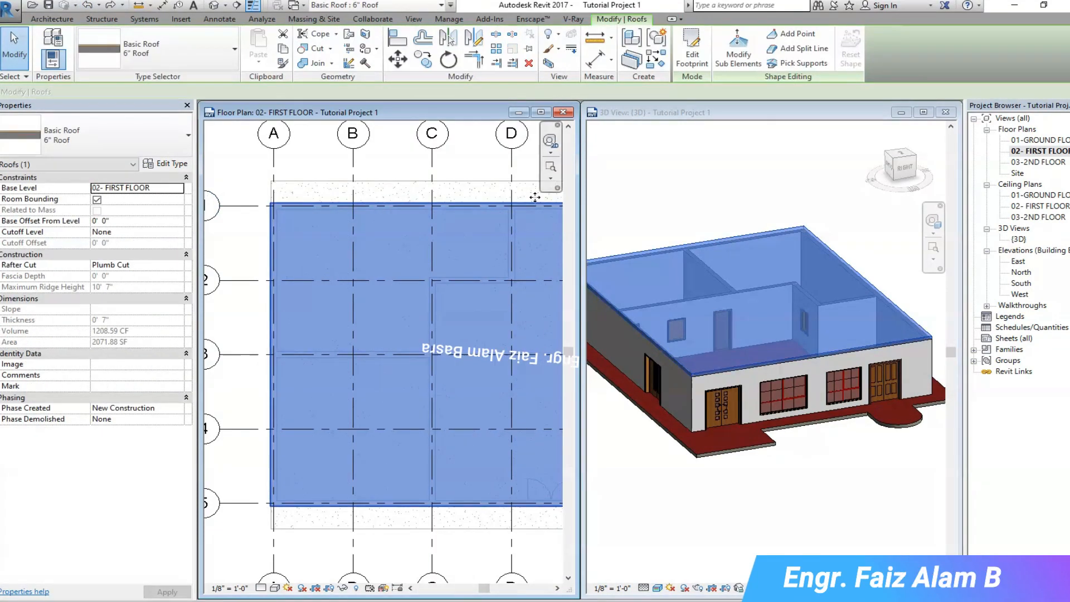
pyautogui.click(692, 51)
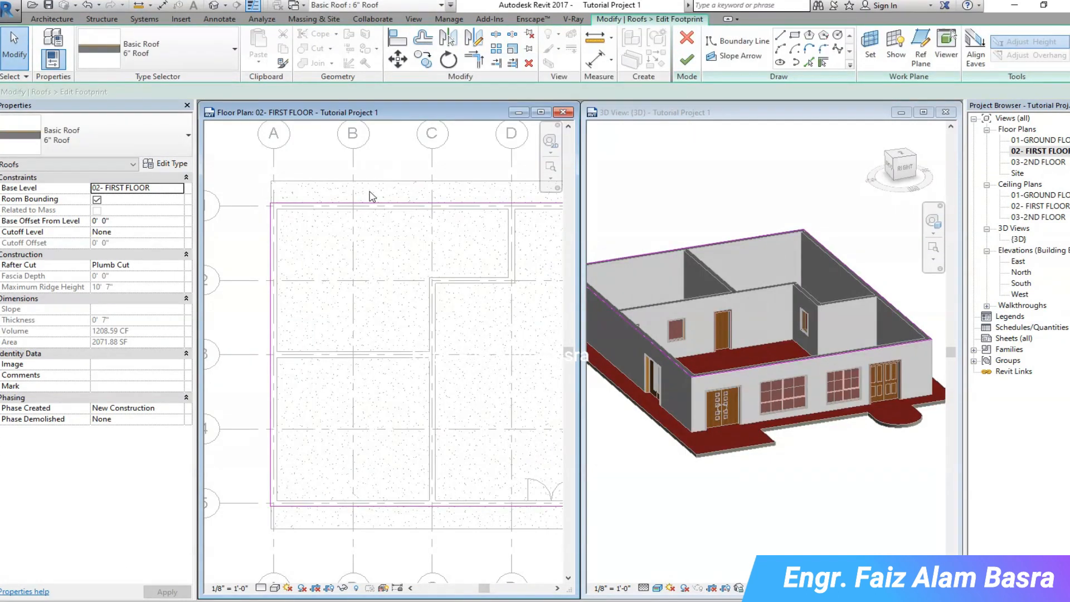
pyautogui.click(282, 205)
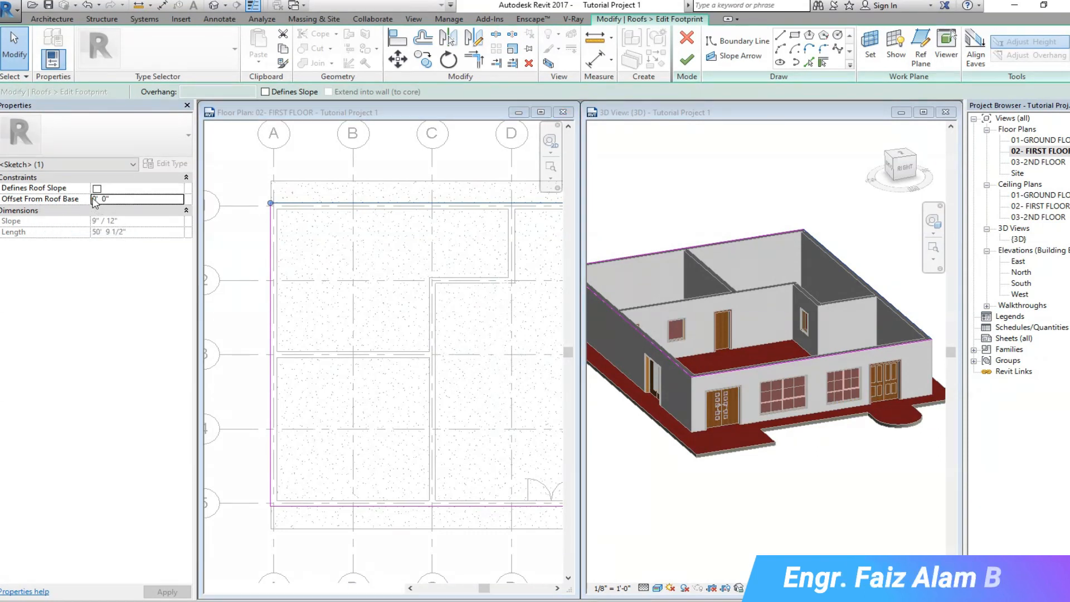
pyautogui.moveTo(91, 200); pyautogui.dragTo(93, 199)
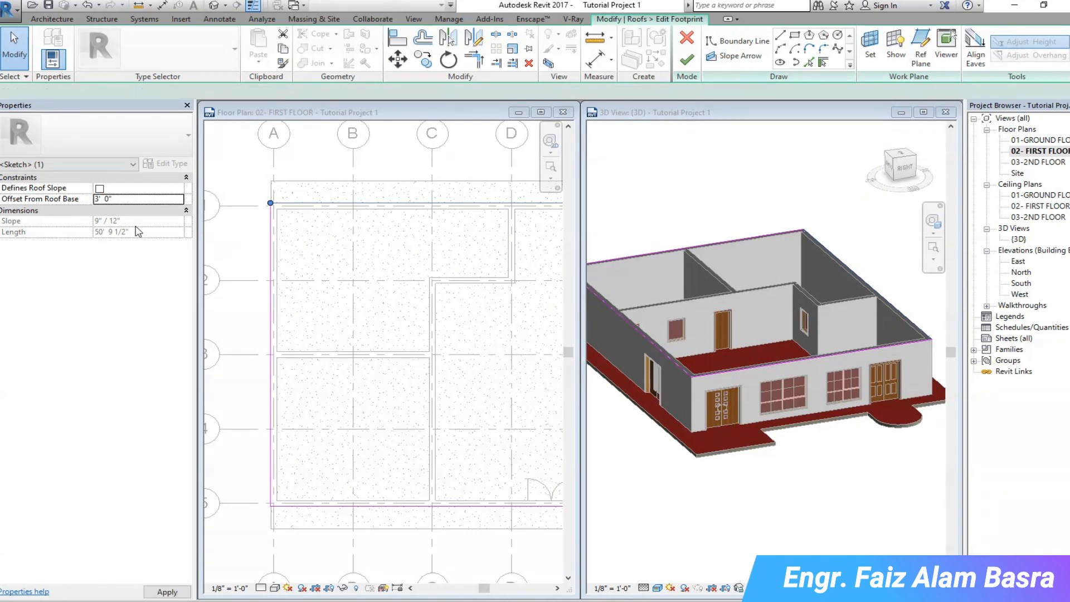
pyautogui.click(687, 59)
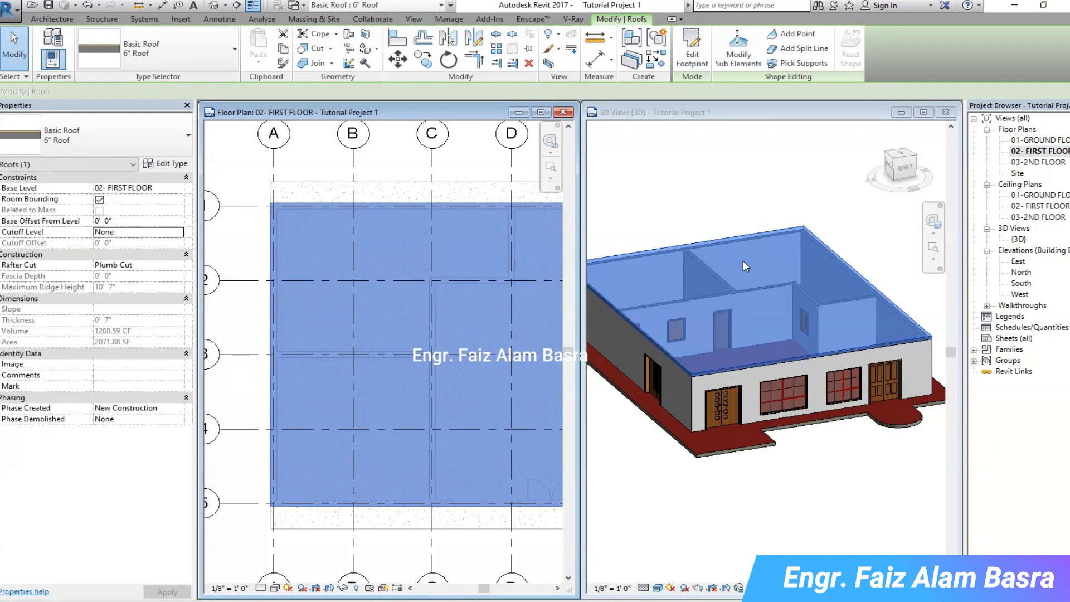
pyautogui.click(741, 338)
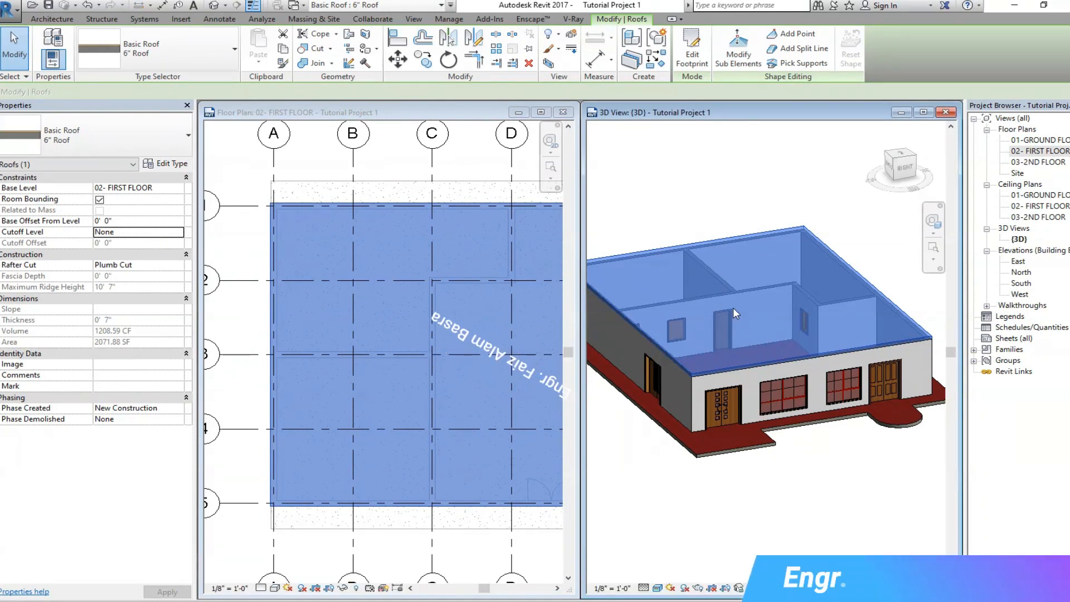
# Step: Delete the existing flat roof and start a new roof by footprint on level 02- FIRST FLOOR, saving the project on the way
pyautogui.press('Delete')
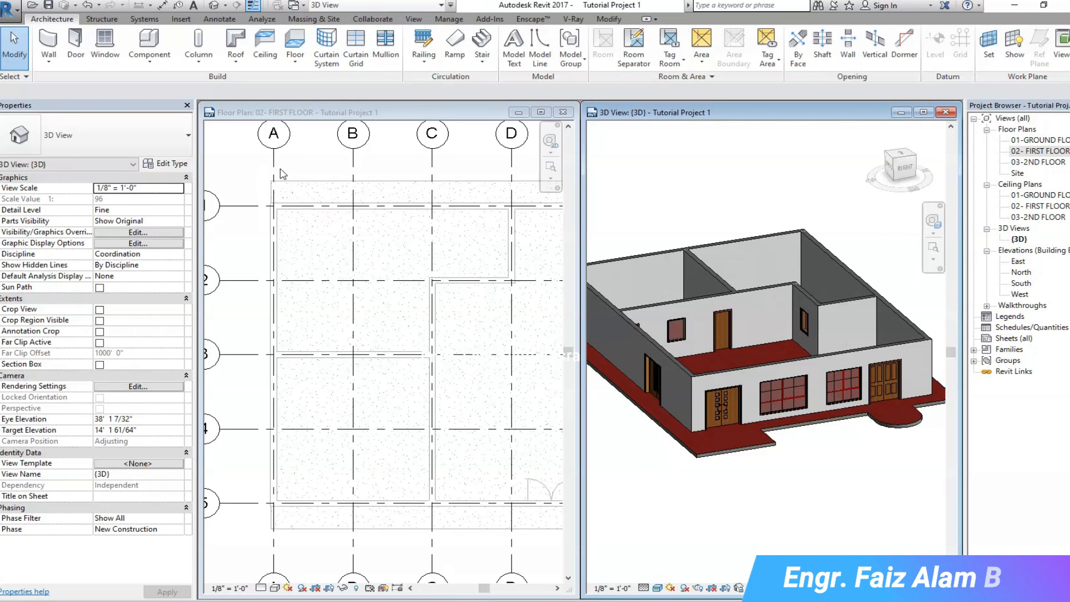
pyautogui.click(236, 62)
pyautogui.click(273, 85)
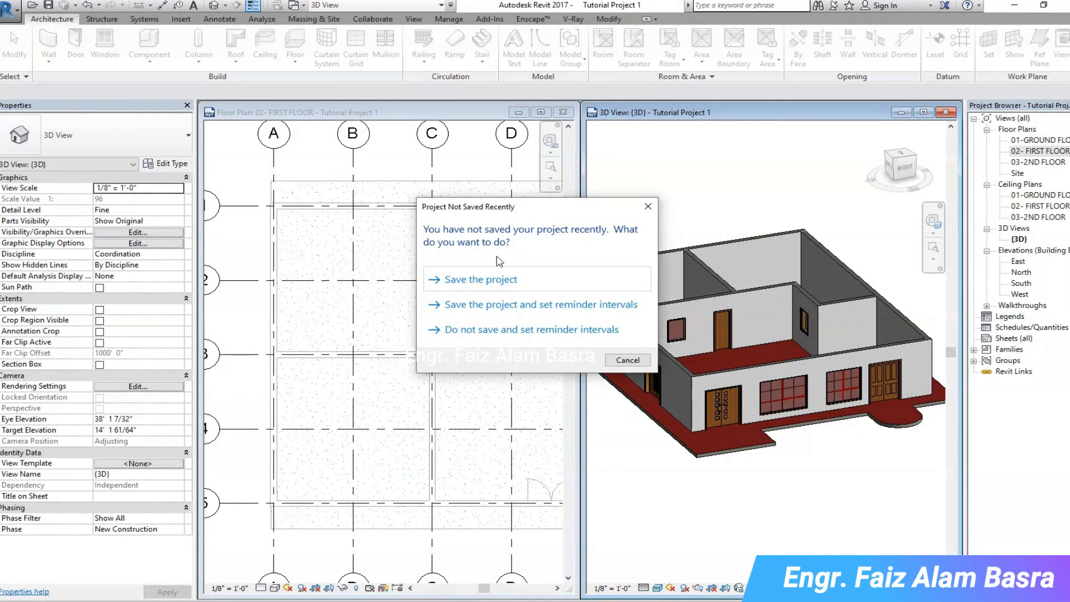
pyautogui.click(490, 279)
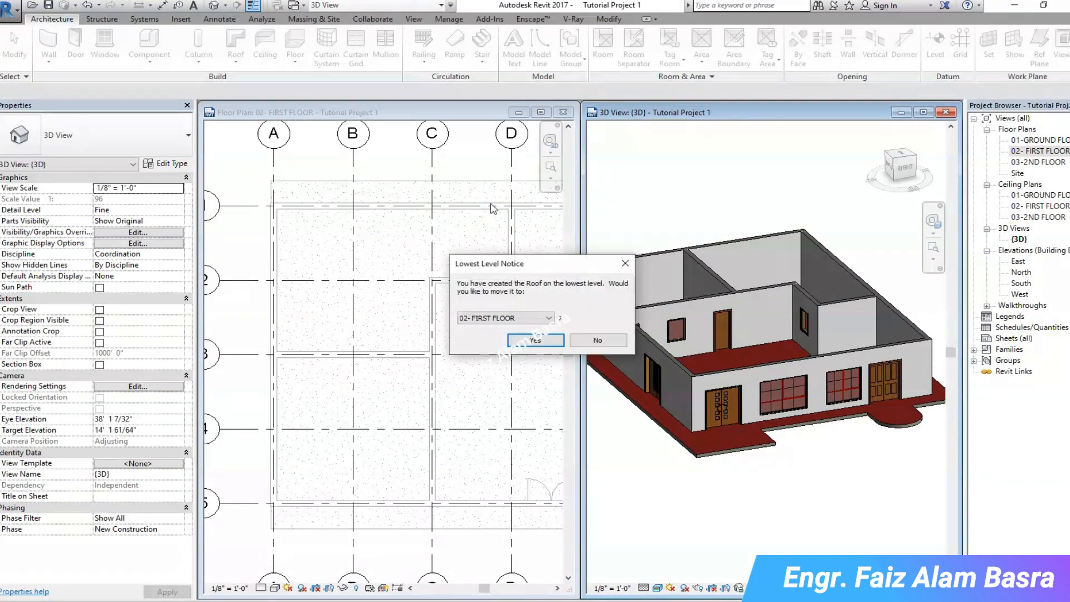
pyautogui.click(522, 318)
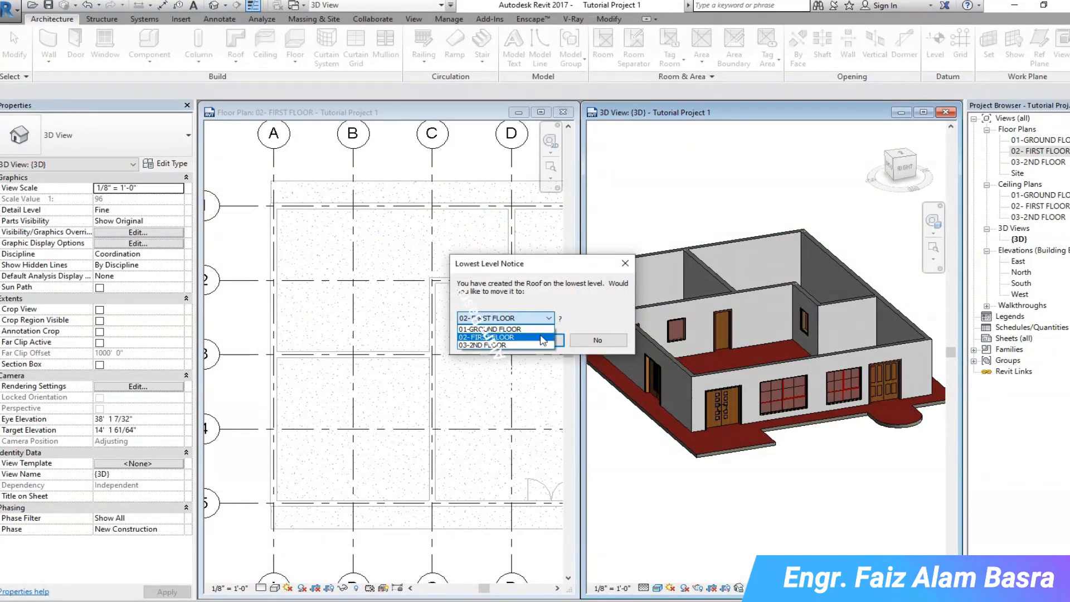
pyautogui.click(510, 337)
pyautogui.click(536, 341)
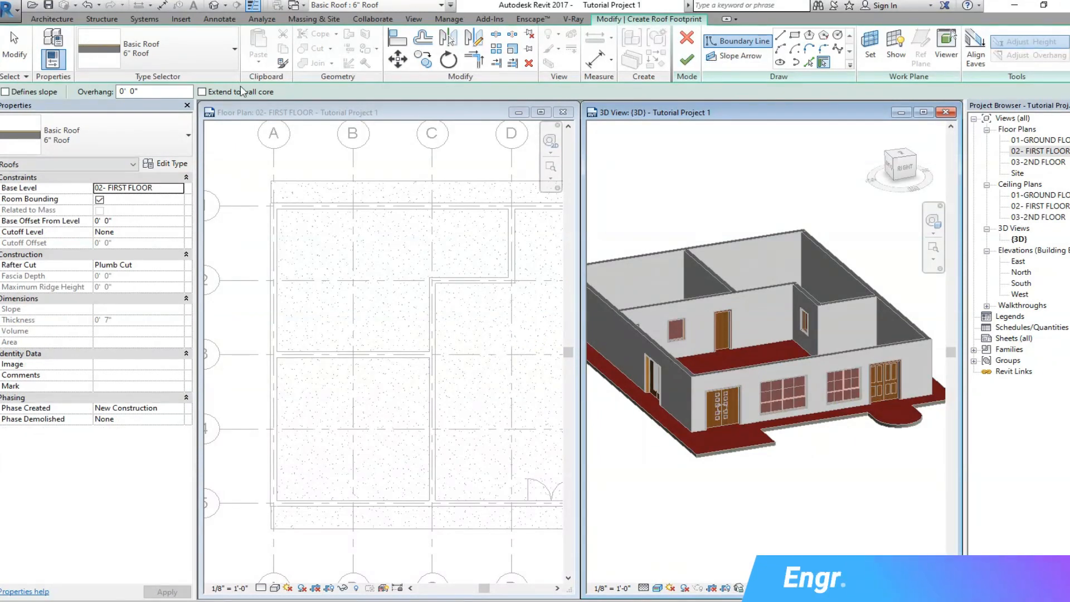
# Step: Draw a rectangular roof boundary from the outer wall corner at grids A and 1 to the one at F and 5, offset 2' 6", and finish the roof
pyautogui.doubleClick(122, 92)
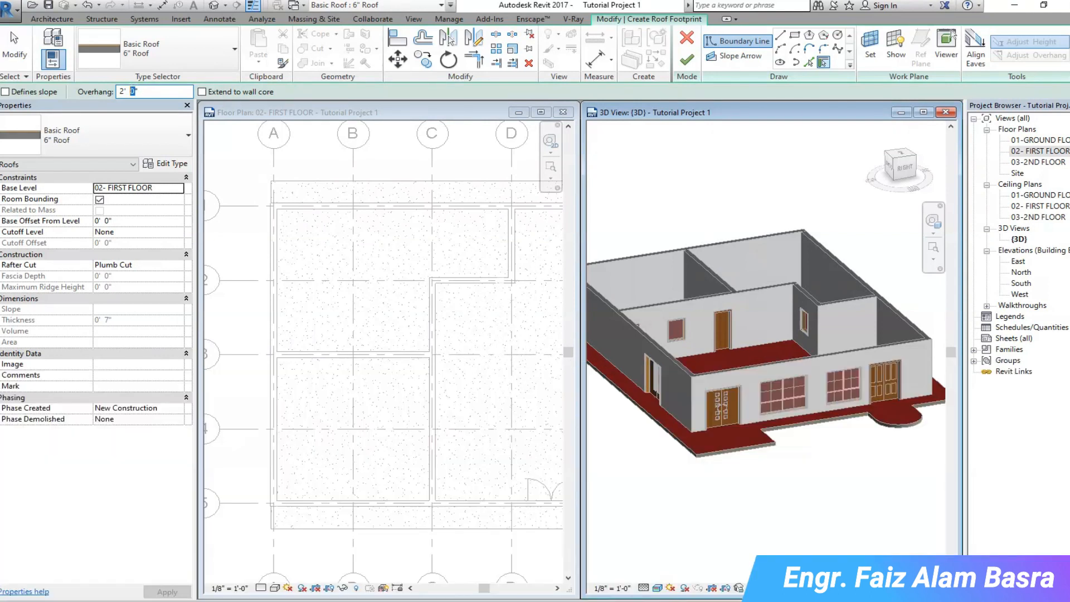
pyautogui.press('Return')
pyautogui.click(795, 36)
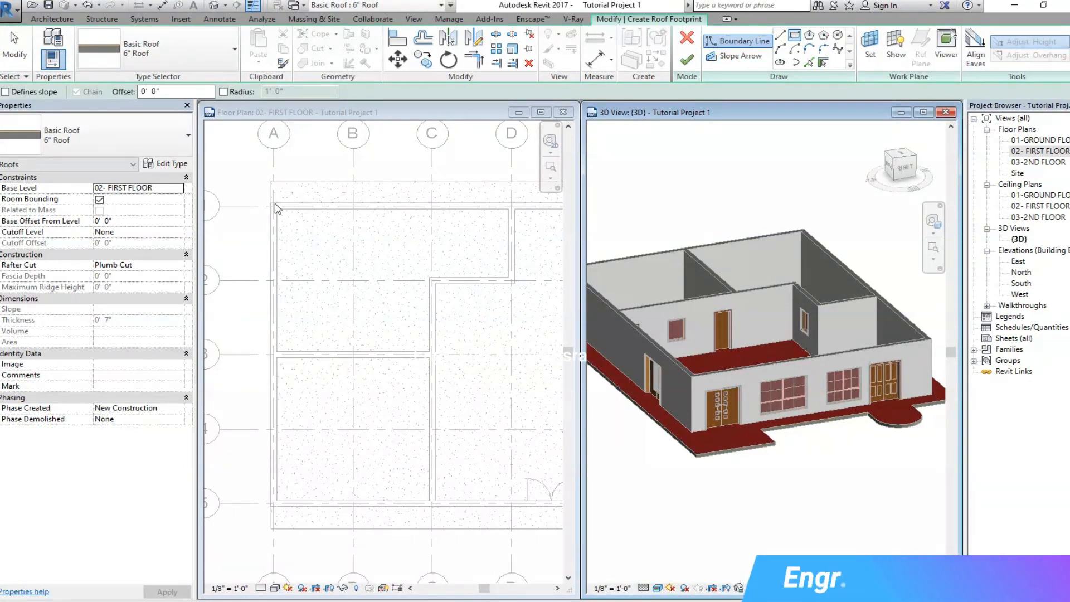
pyautogui.click(275, 204)
pyautogui.click(271, 203)
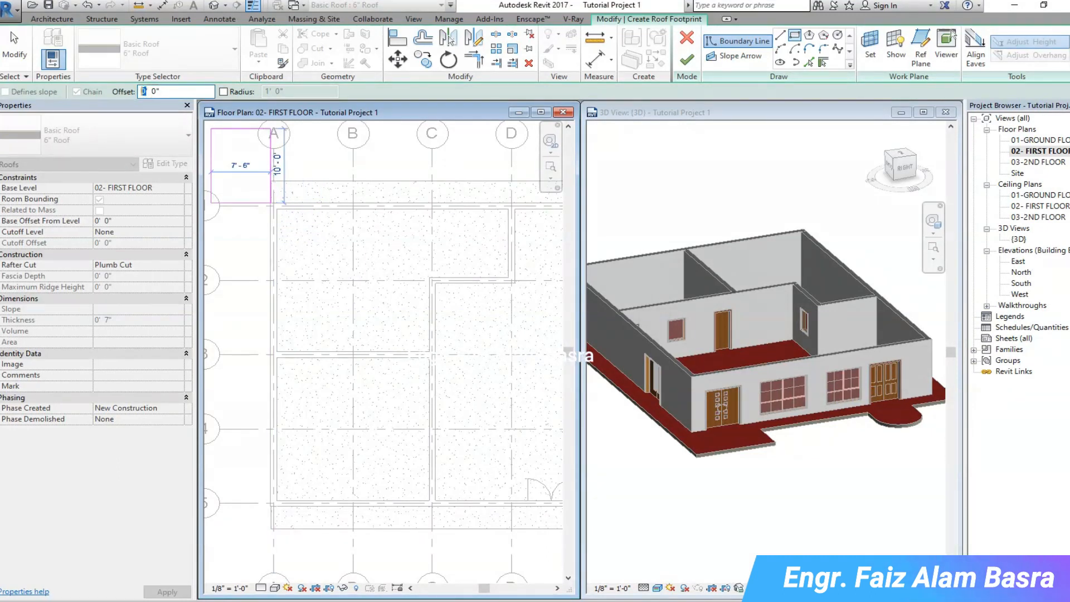
pyautogui.write("2' 6")
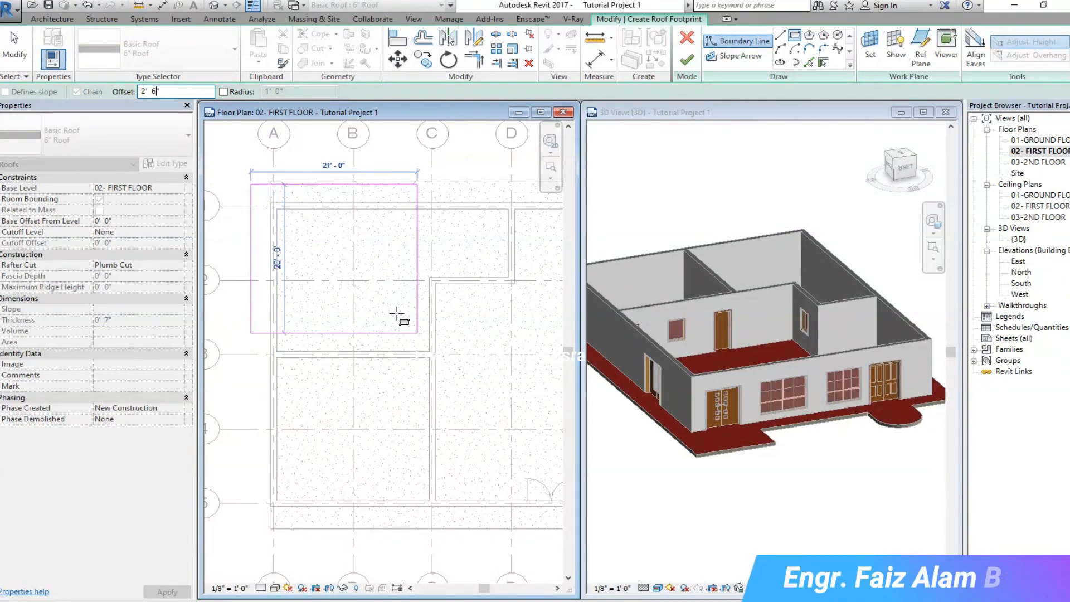
pyautogui.scroll(-3, 309, 241)
pyautogui.scroll(1, 309, 241)
pyautogui.scroll(-5, 356, 323)
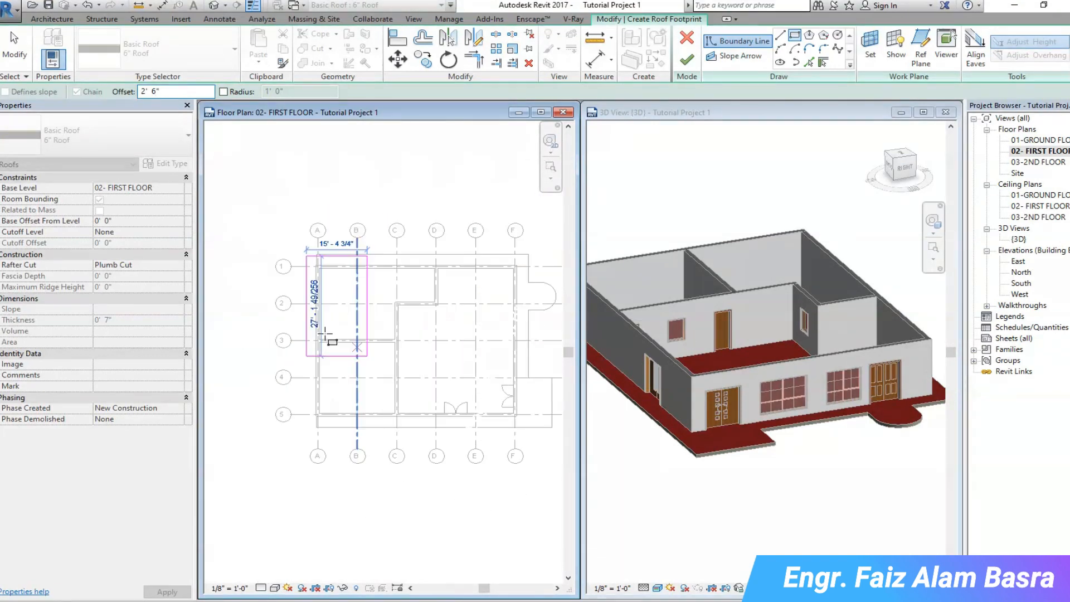
pyautogui.scroll(3, 500, 405)
pyautogui.click(473, 401)
pyautogui.scroll(3, 470, 402)
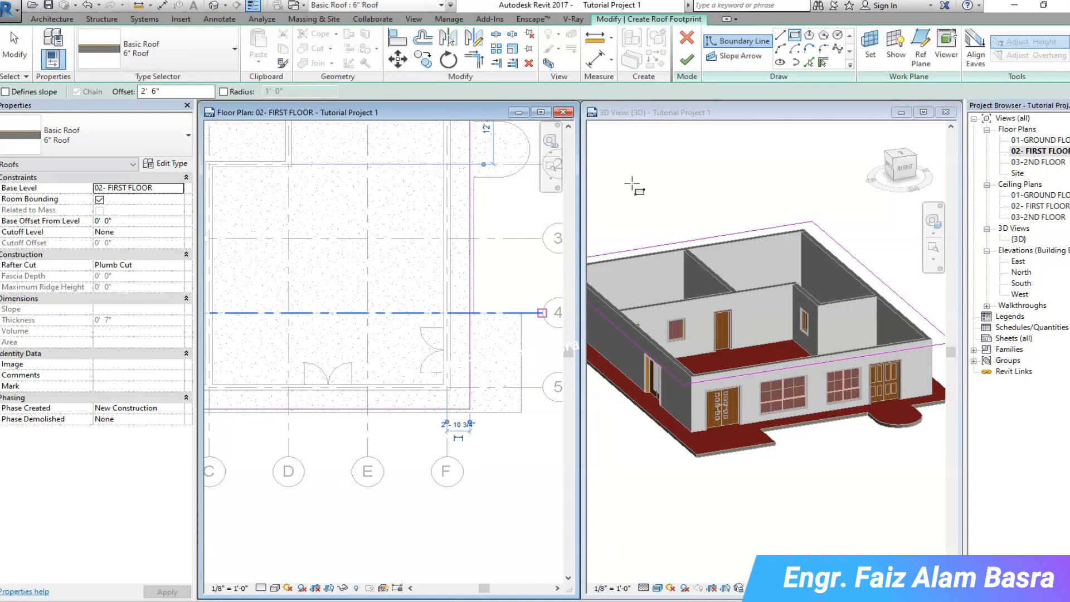
pyautogui.click(686, 60)
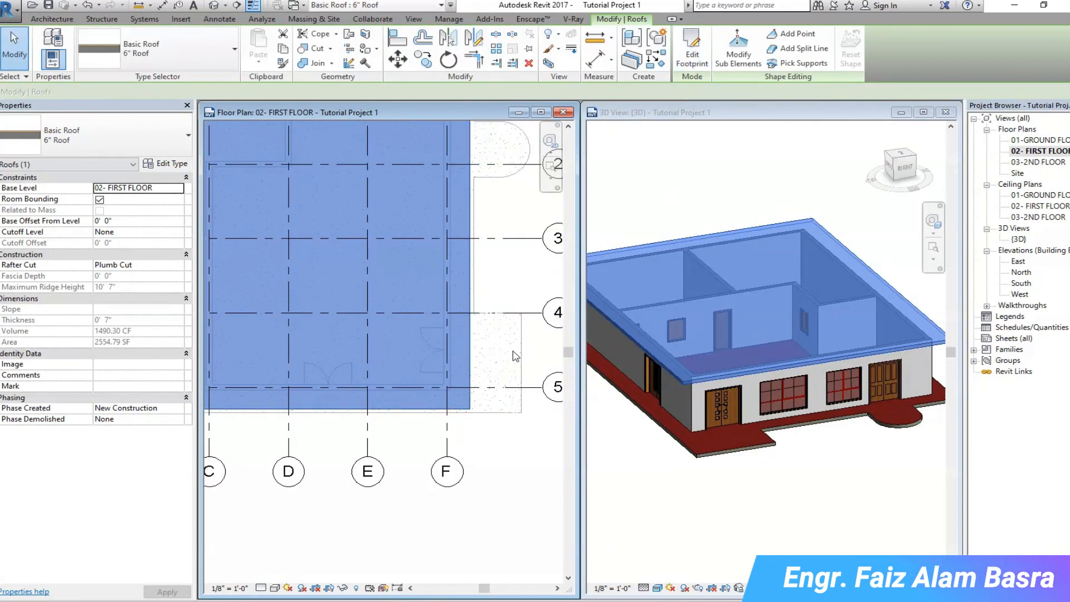
pyautogui.click(521, 462)
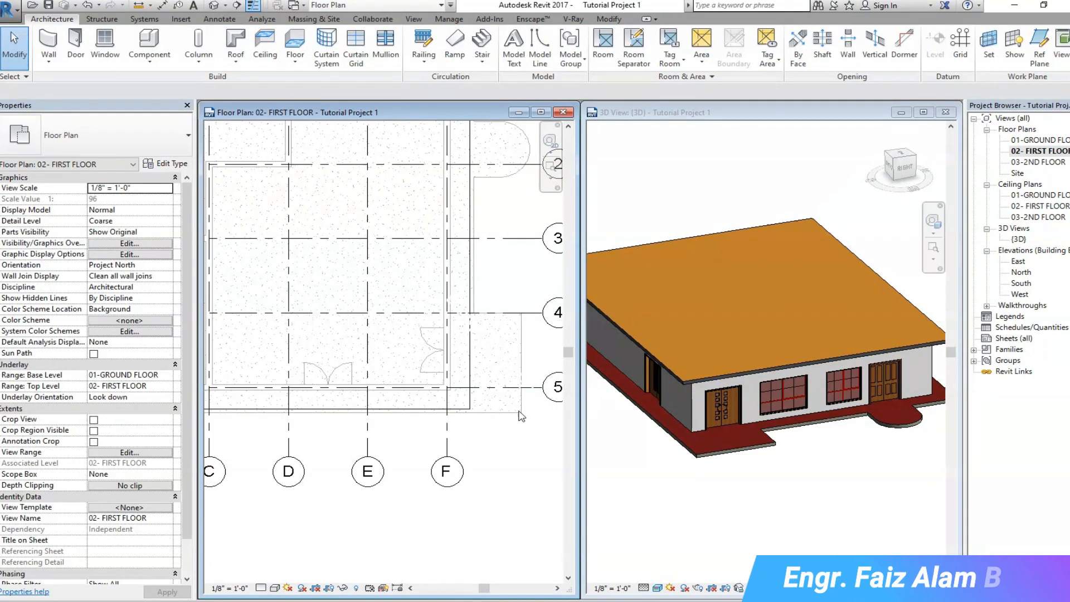
# Step: Examine the new roof's edge in the 3D view and in the East, North, South and West elevations, closing each elevation
pyautogui.scroll(4, 680, 382)
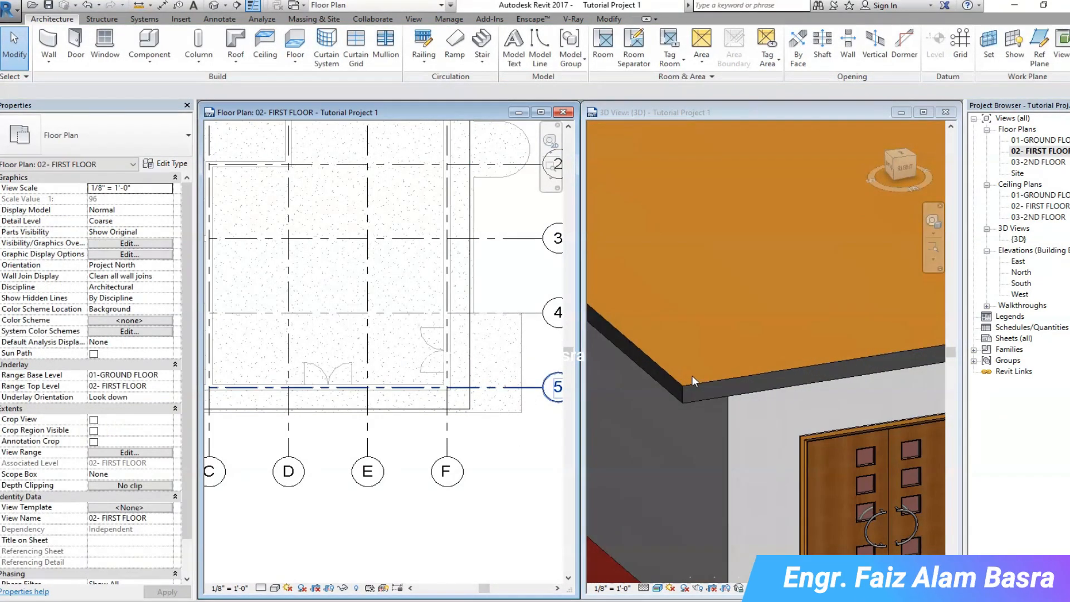
pyautogui.scroll(-3, 691, 375)
pyautogui.scroll(2, 687, 332)
pyautogui.click(897, 170)
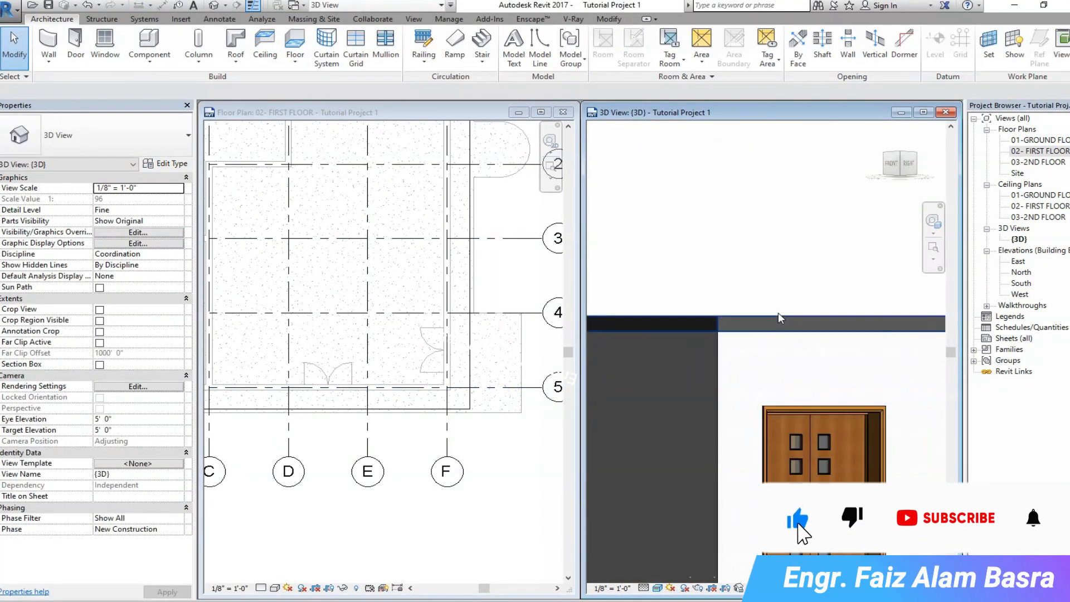
pyautogui.click(1018, 262)
pyautogui.doubleClick(1017, 261)
pyautogui.scroll(4, 697, 356)
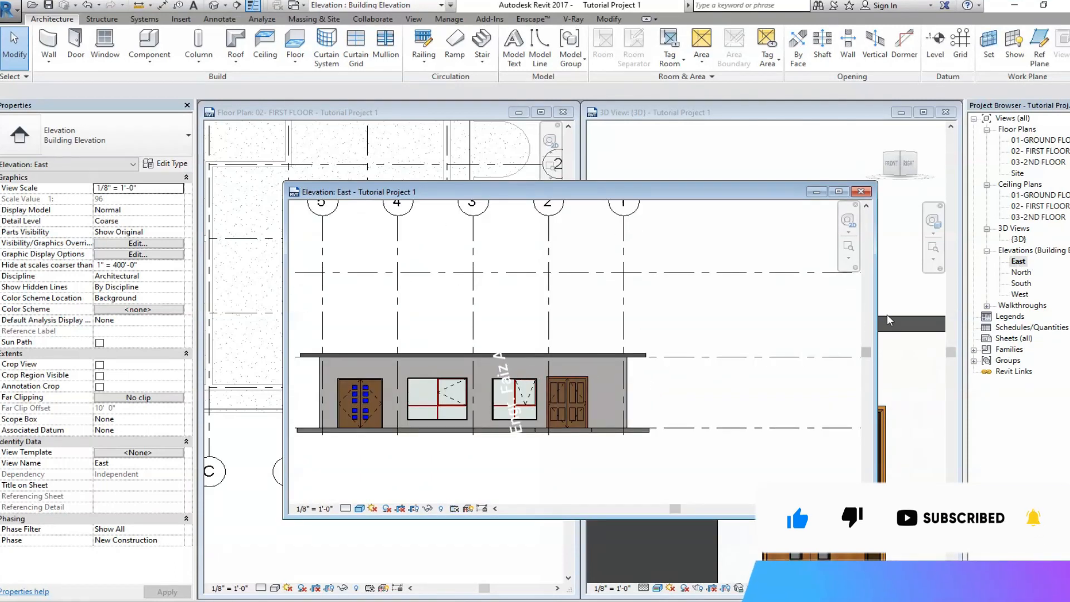
pyautogui.doubleClick(1020, 273)
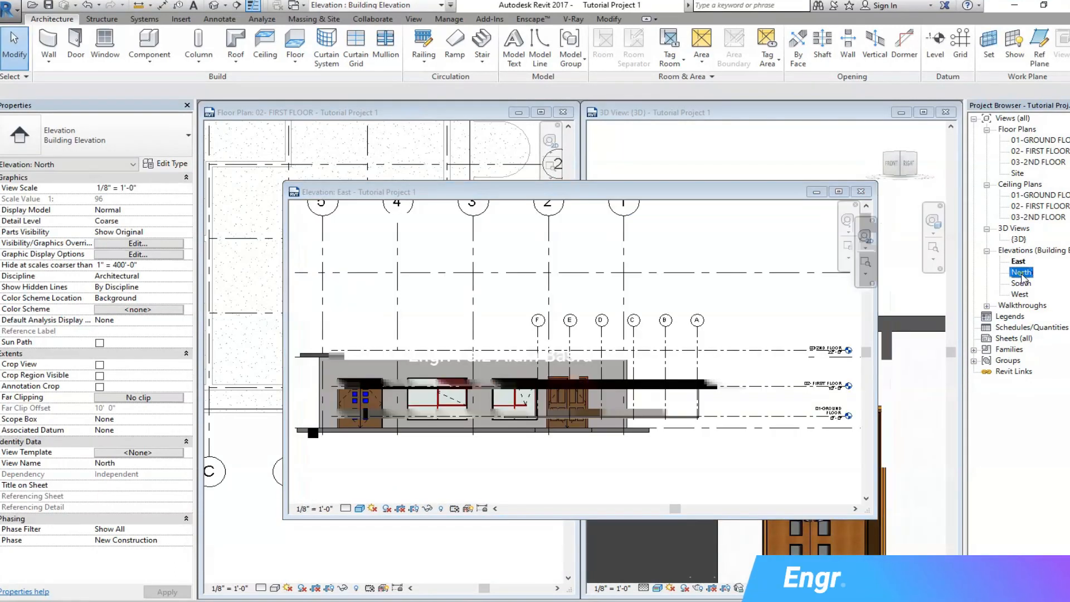
pyautogui.doubleClick(1021, 283)
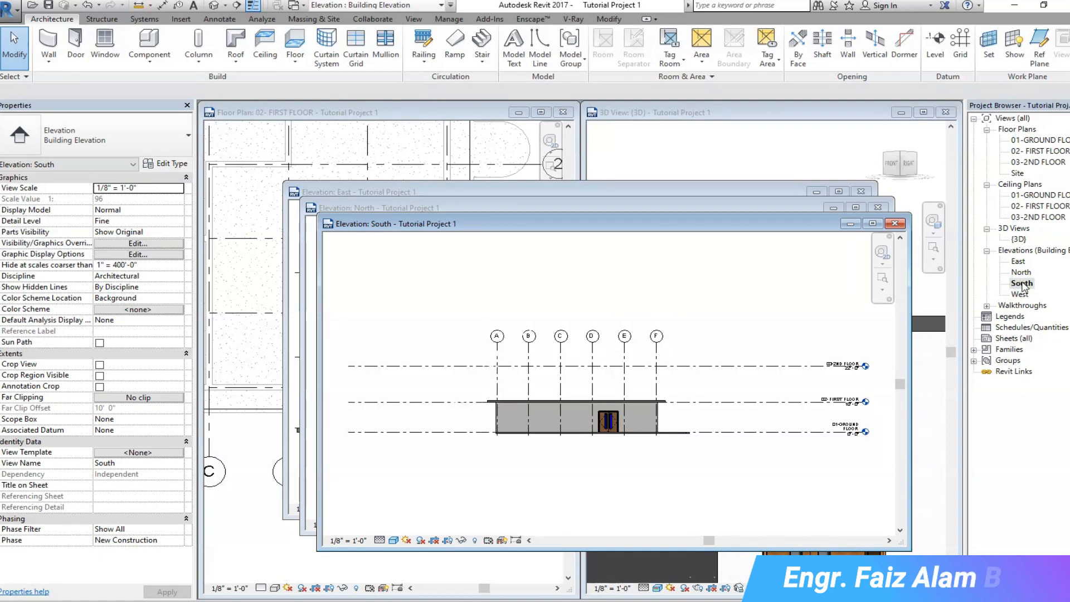
pyautogui.doubleClick(1020, 294)
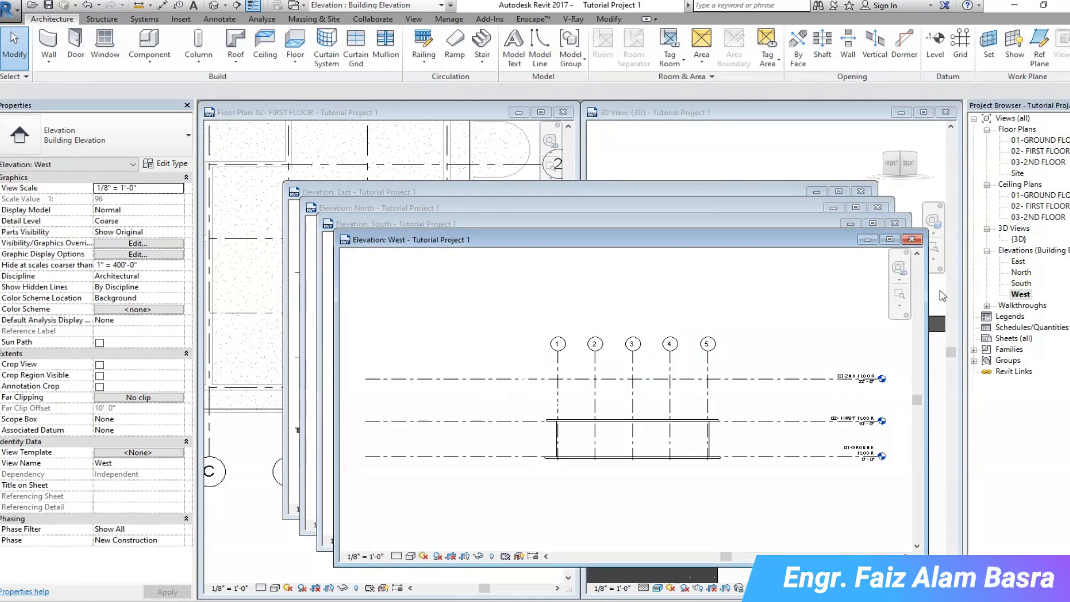
pyautogui.click(912, 239)
pyautogui.click(895, 223)
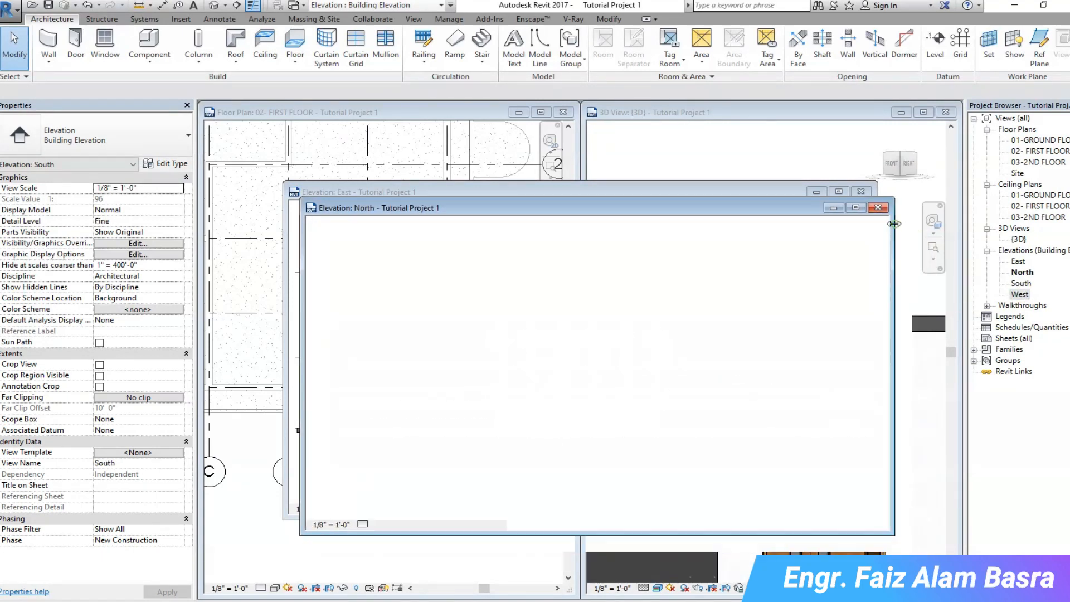
pyautogui.click(877, 207)
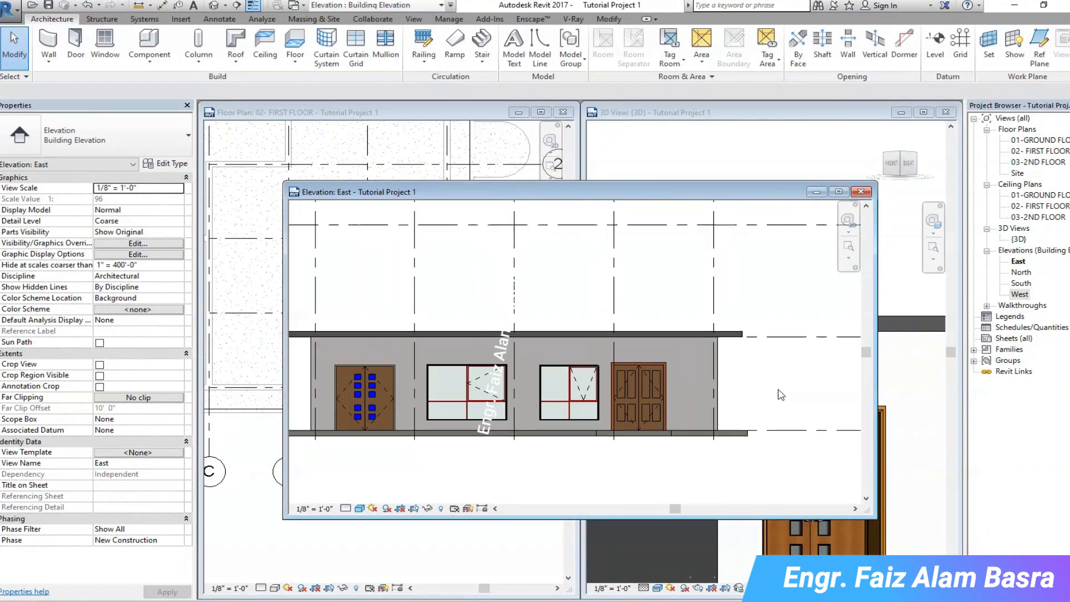
pyautogui.scroll(2, 428, 382)
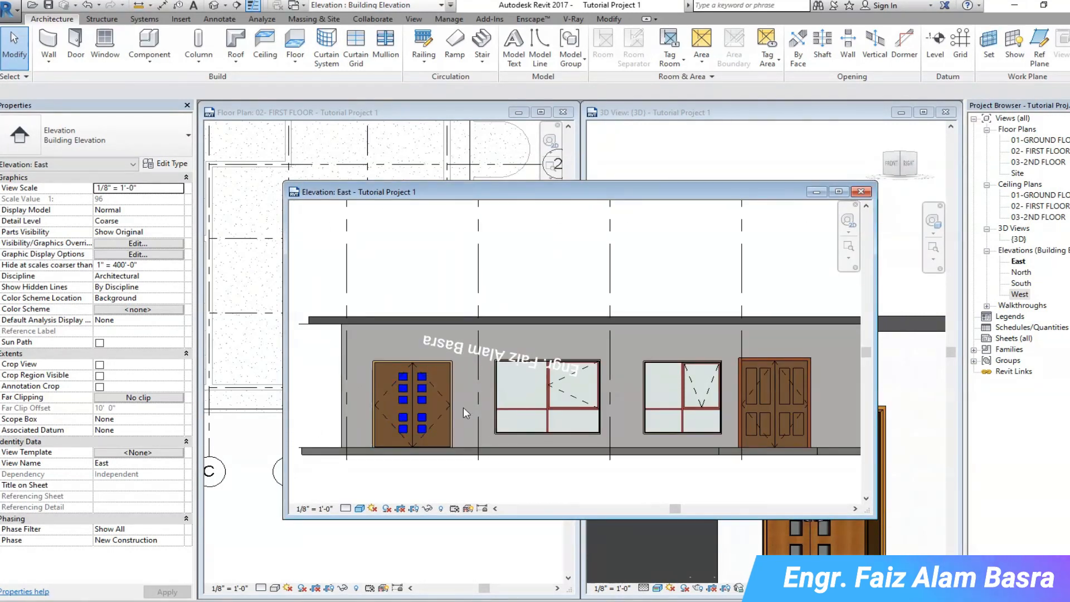
pyautogui.click(861, 192)
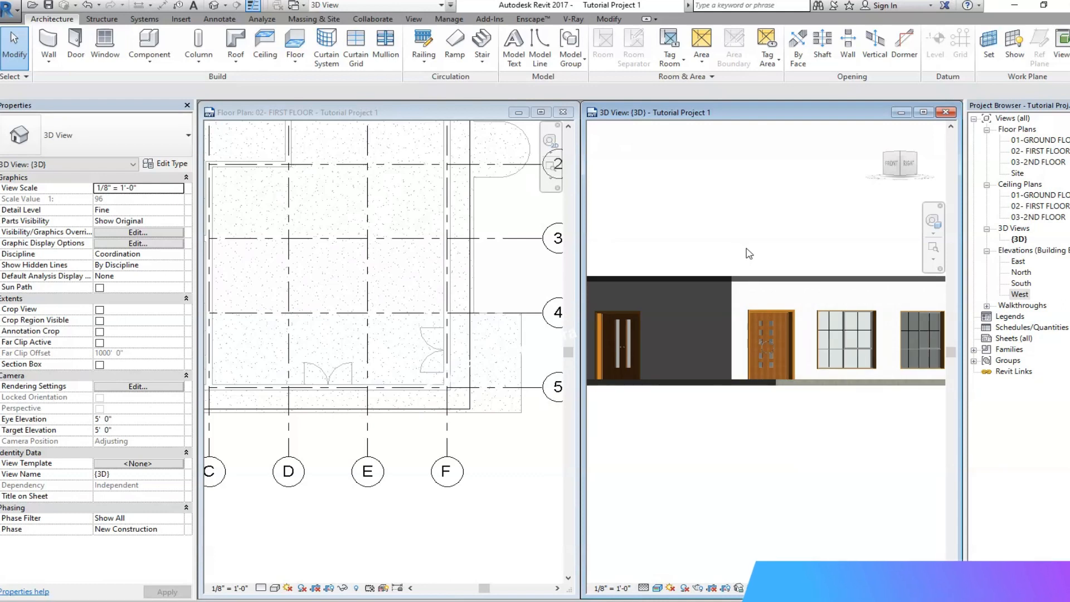
# Step: Inspect the roof overhang around the whole house in an angled 3D view and in the 02- FIRST FLOOR plan
pyautogui.moveTo(900, 164); pyautogui.dragTo(888, 186)
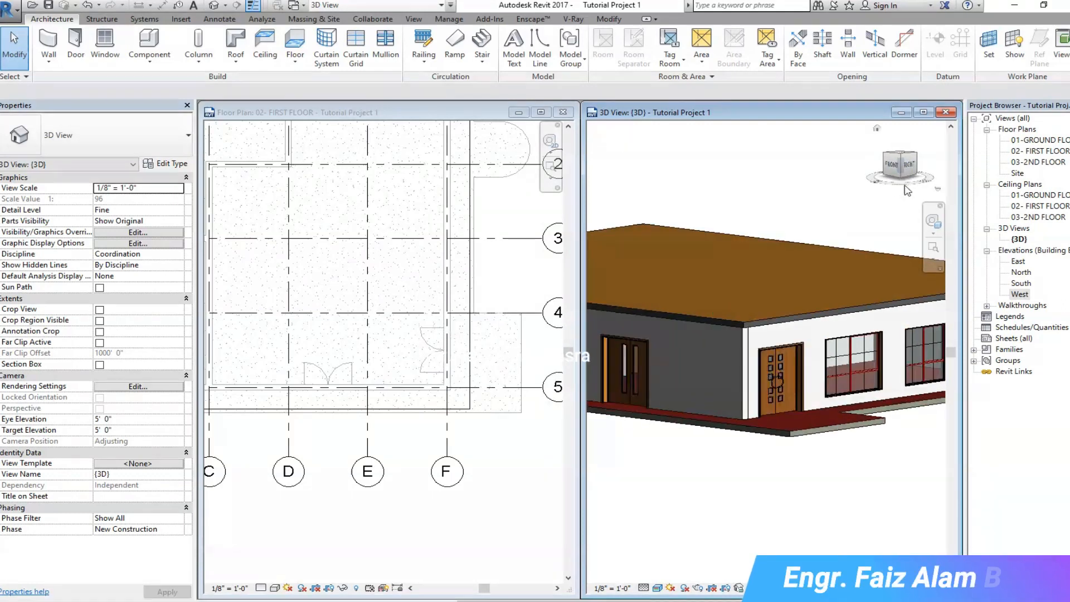
pyautogui.scroll(-5, 821, 246)
pyautogui.scroll(1, 693, 247)
pyautogui.scroll(-1, 752, 248)
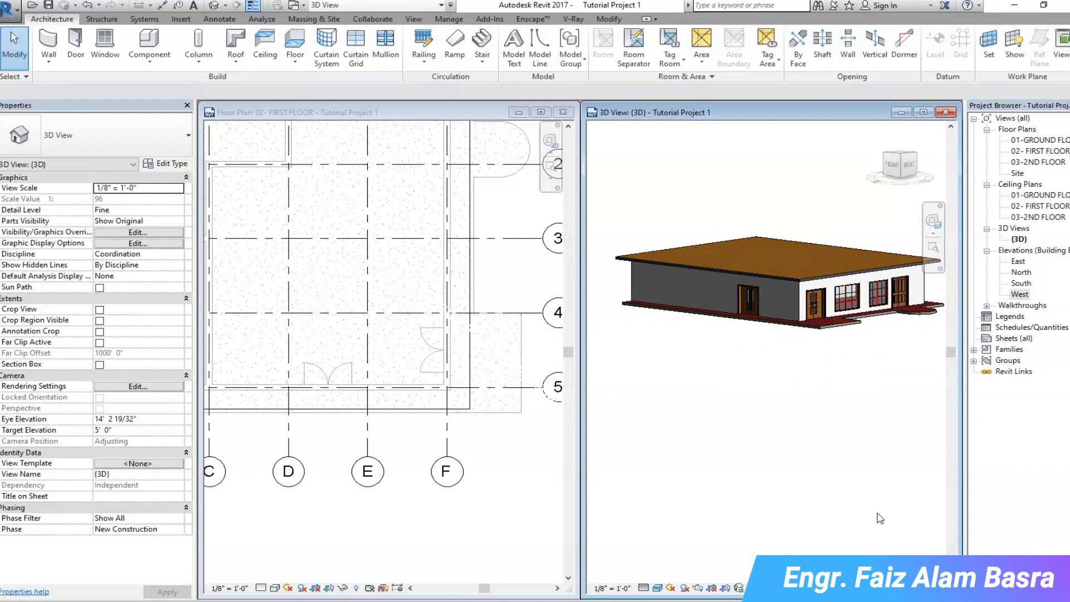
pyautogui.scroll(-4, 500, 369)
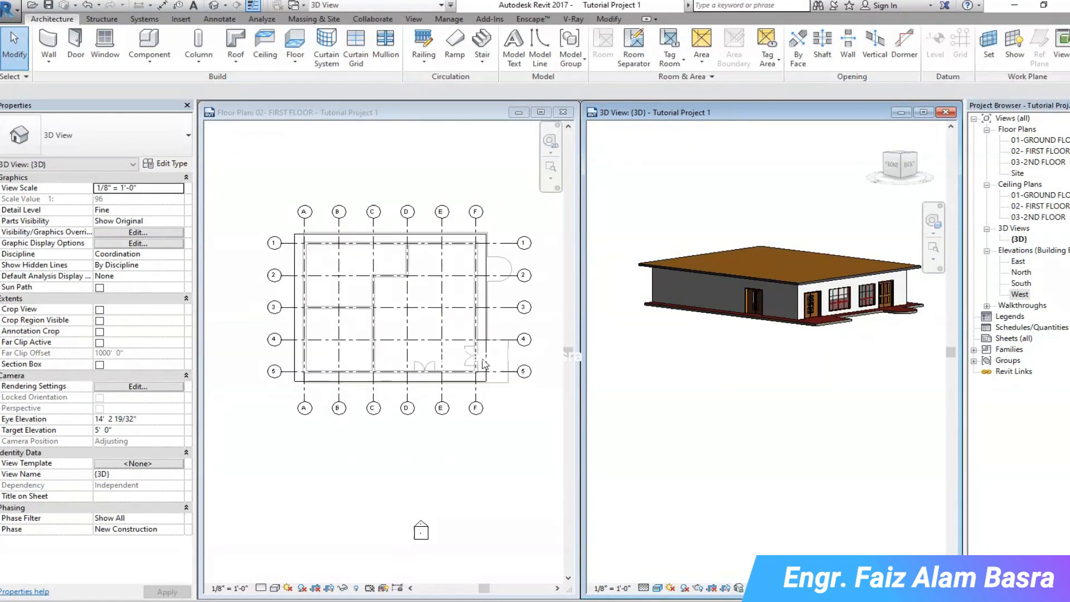
pyautogui.scroll(1, 444, 344)
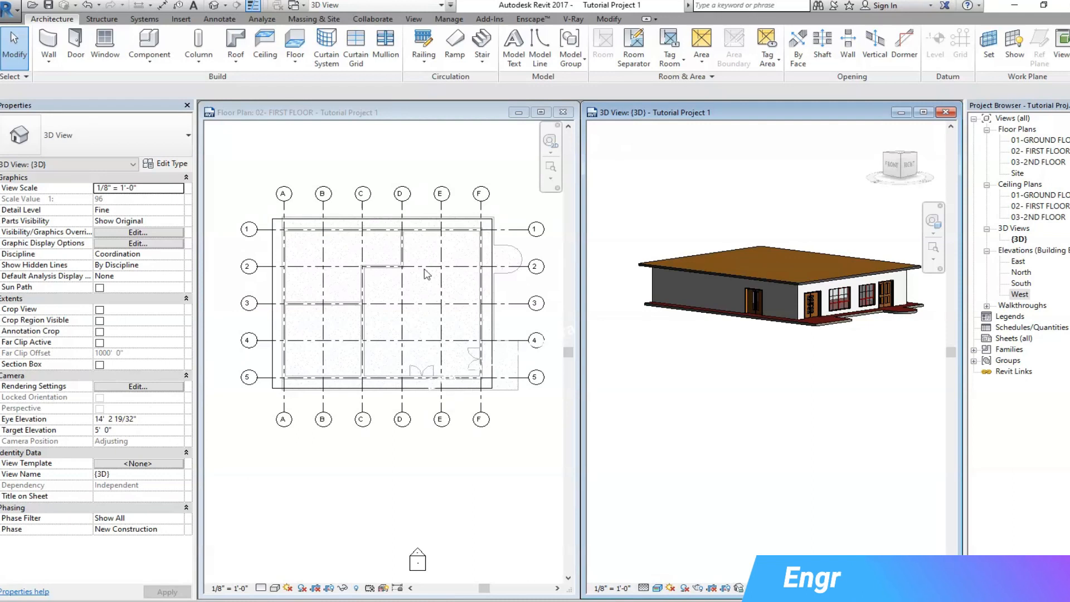
pyautogui.scroll(2, 760, 269)
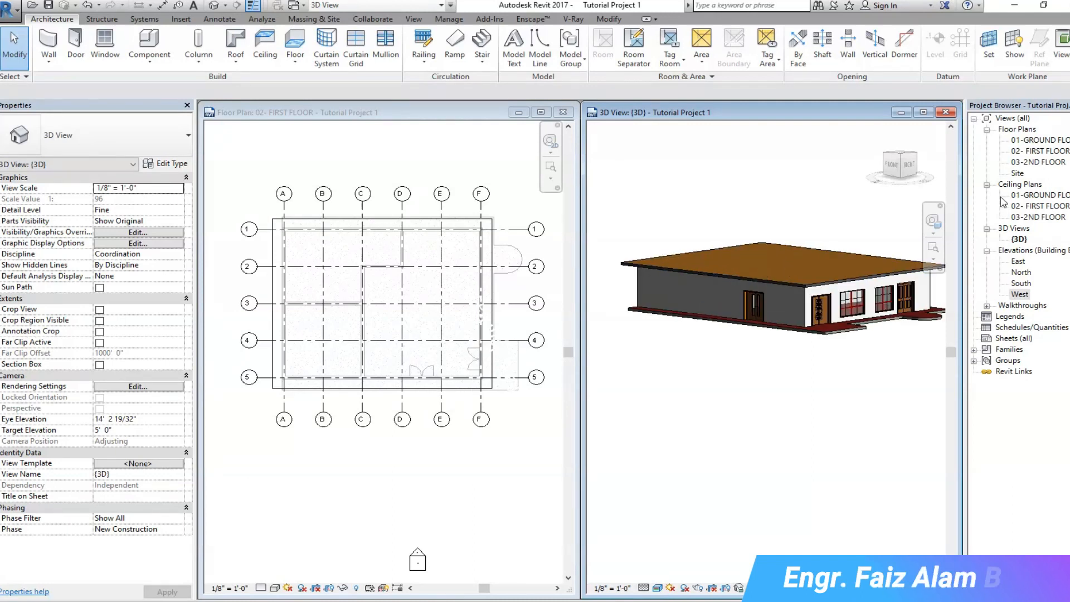
# Step: Select all walls, doors and windows of the house in the 01-GROUND FLOOR plan, filtering dimensions out of the selection
pyautogui.doubleClick(1040, 140)
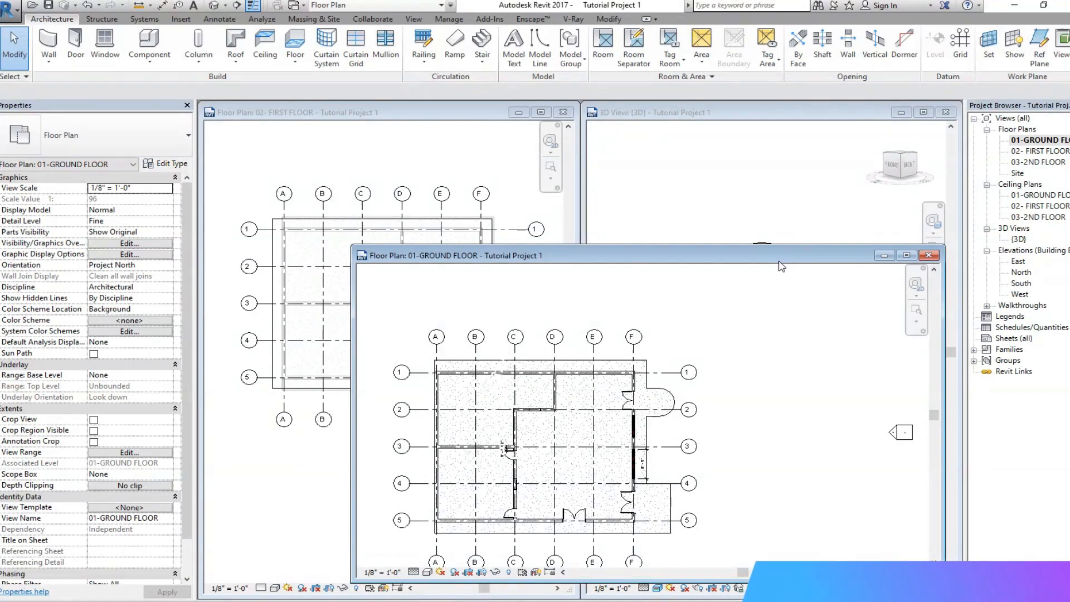
pyautogui.moveTo(771, 259); pyautogui.dragTo(659, 141)
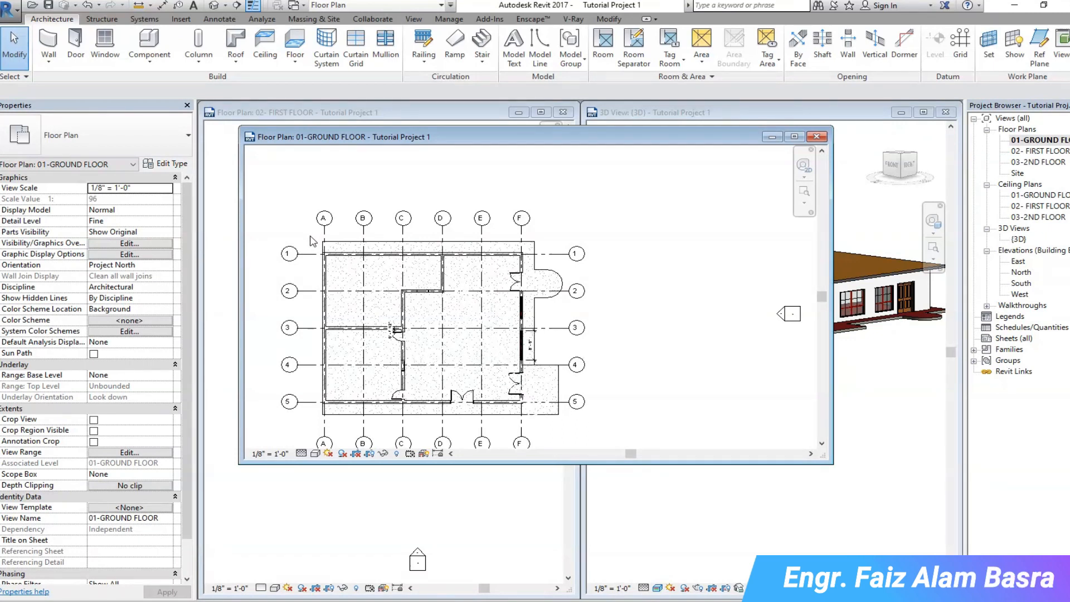
pyautogui.moveTo(415, 301); pyautogui.dragTo(532, 415)
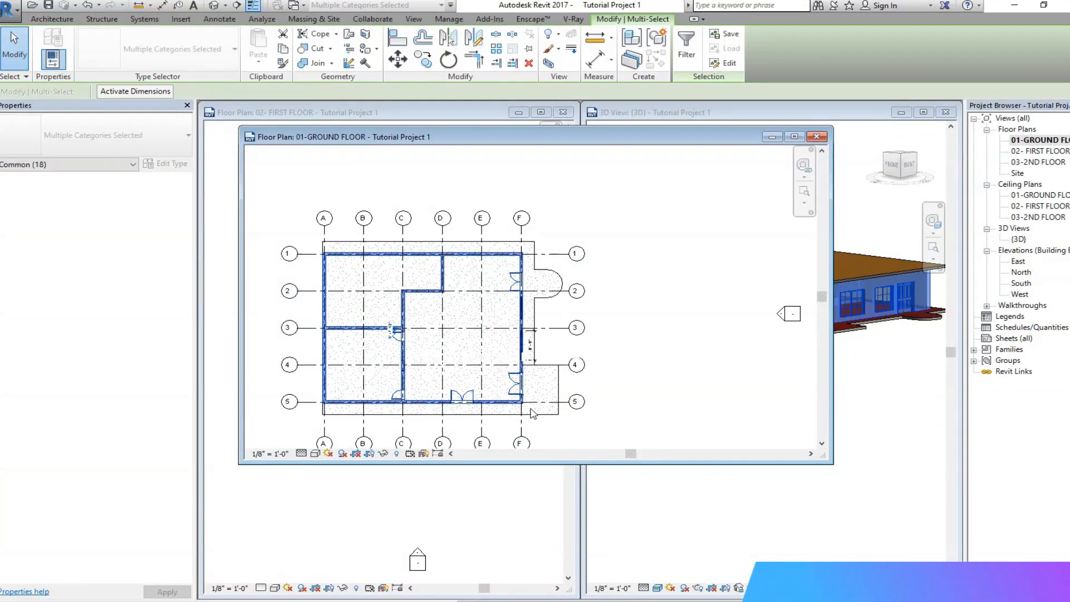
pyautogui.click(686, 52)
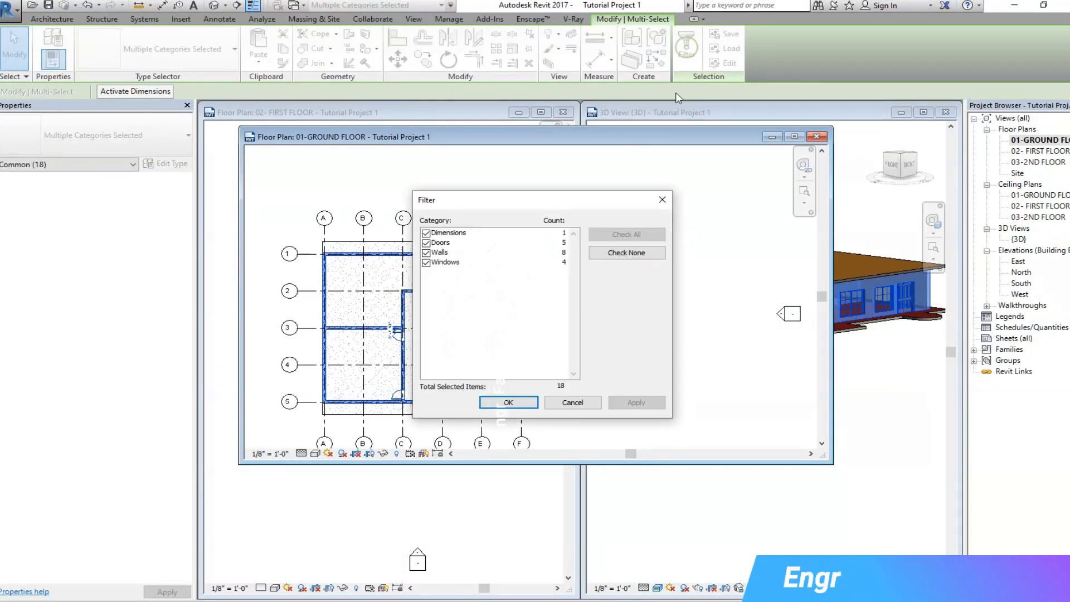
pyautogui.click(434, 233)
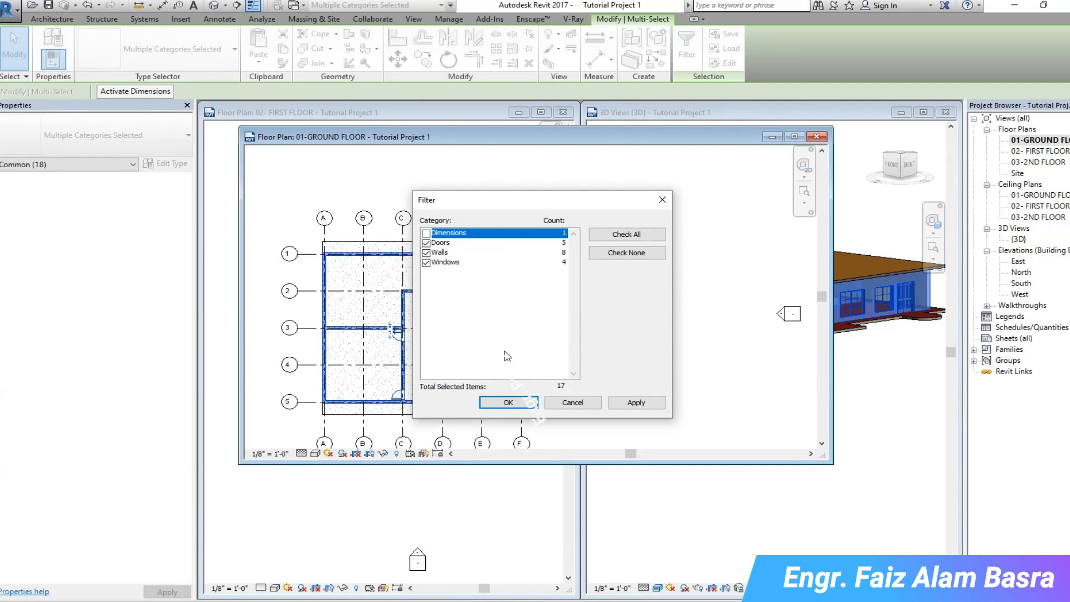
pyautogui.click(635, 404)
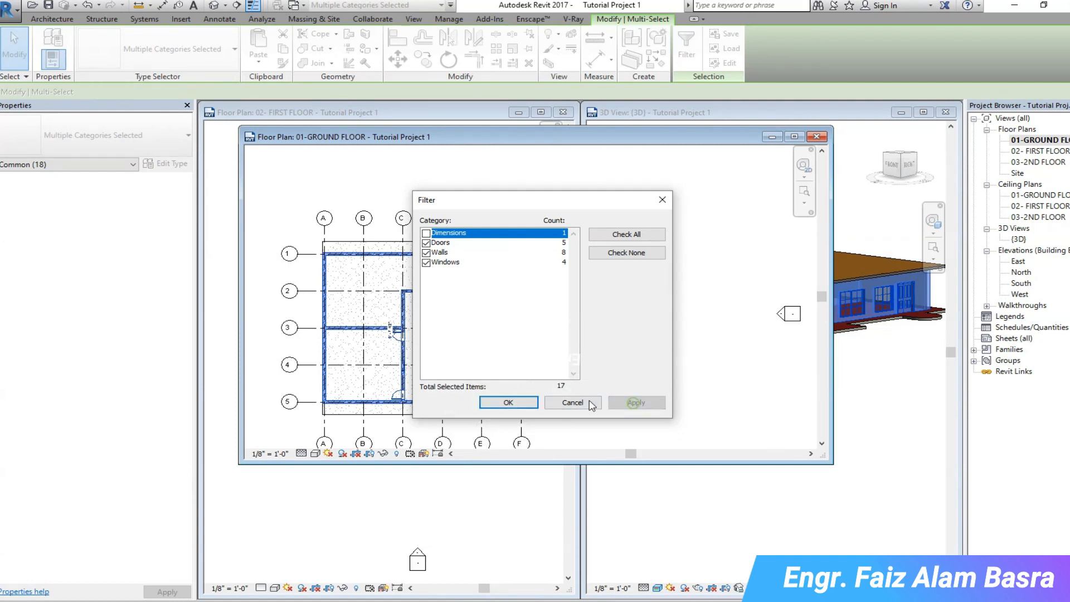
pyautogui.click(509, 403)
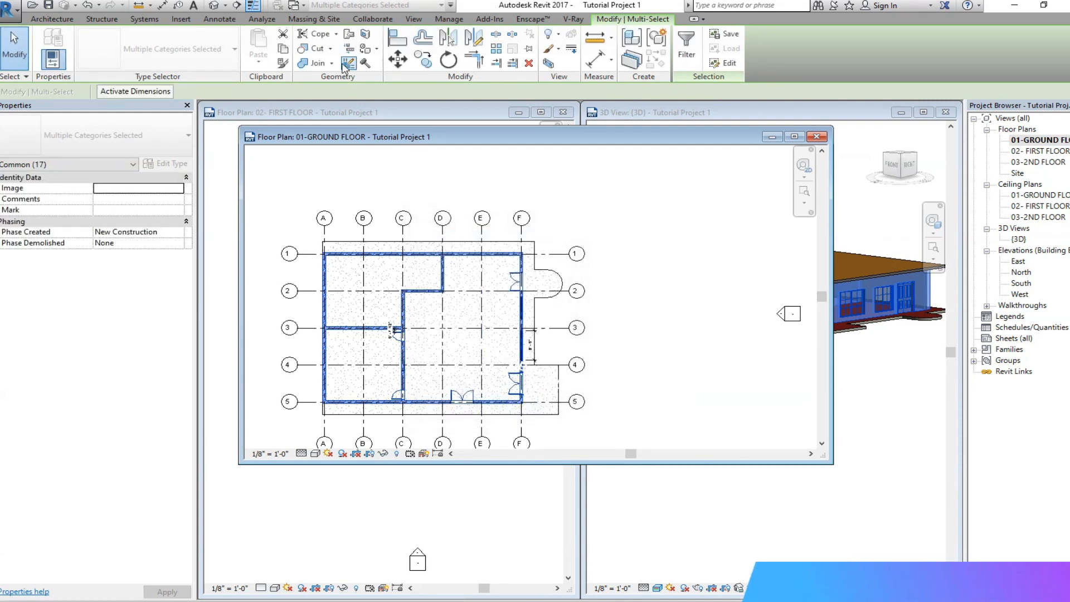
pyautogui.click(772, 138)
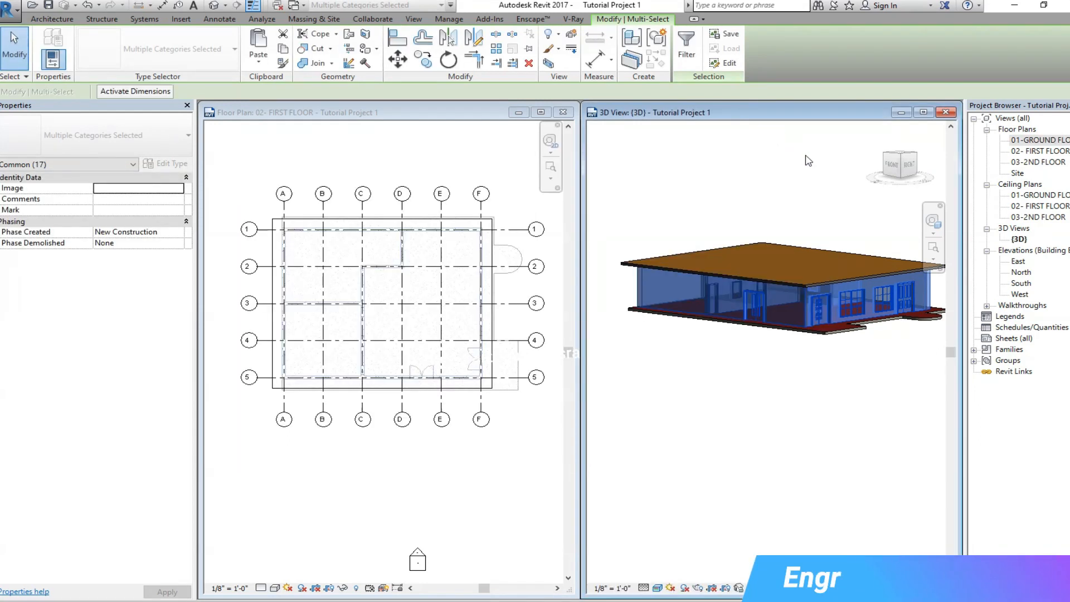
pyautogui.doubleClick(1034, 150)
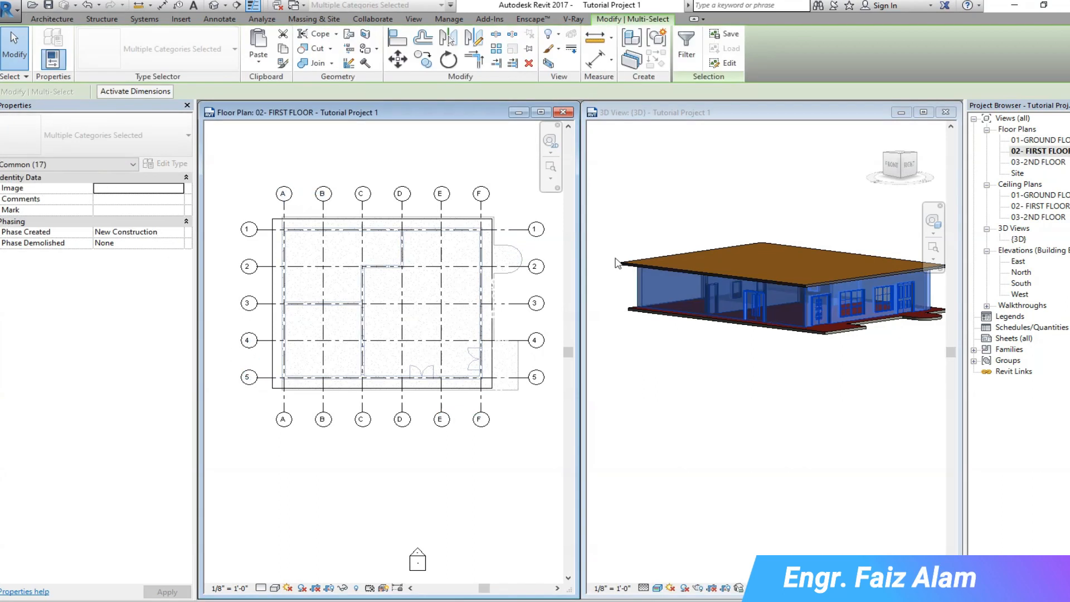
pyautogui.press('Escape')
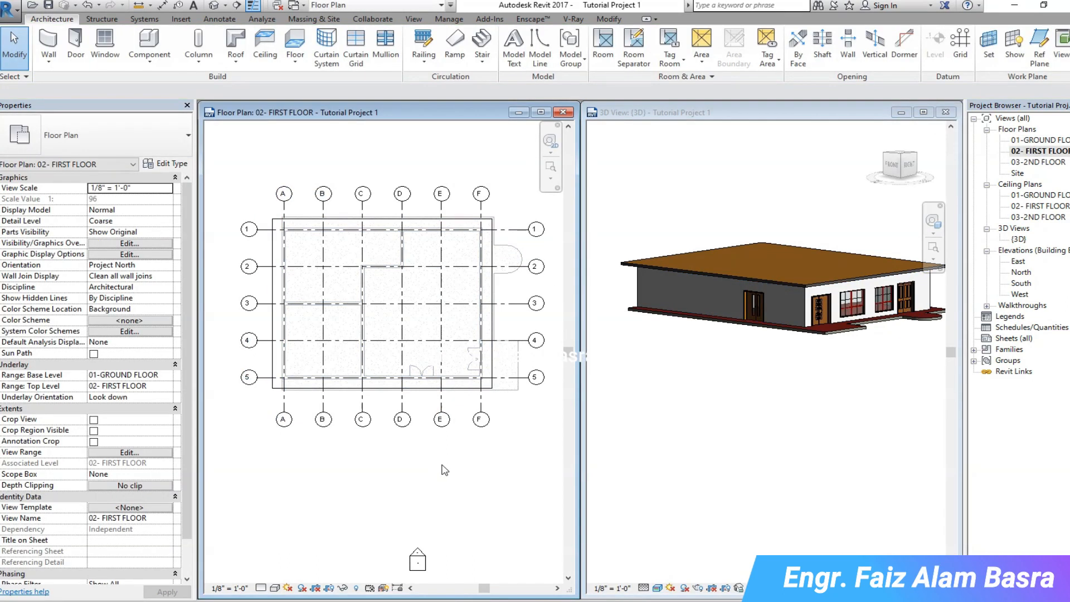
pyautogui.hotkey('ctrl', 'Left')
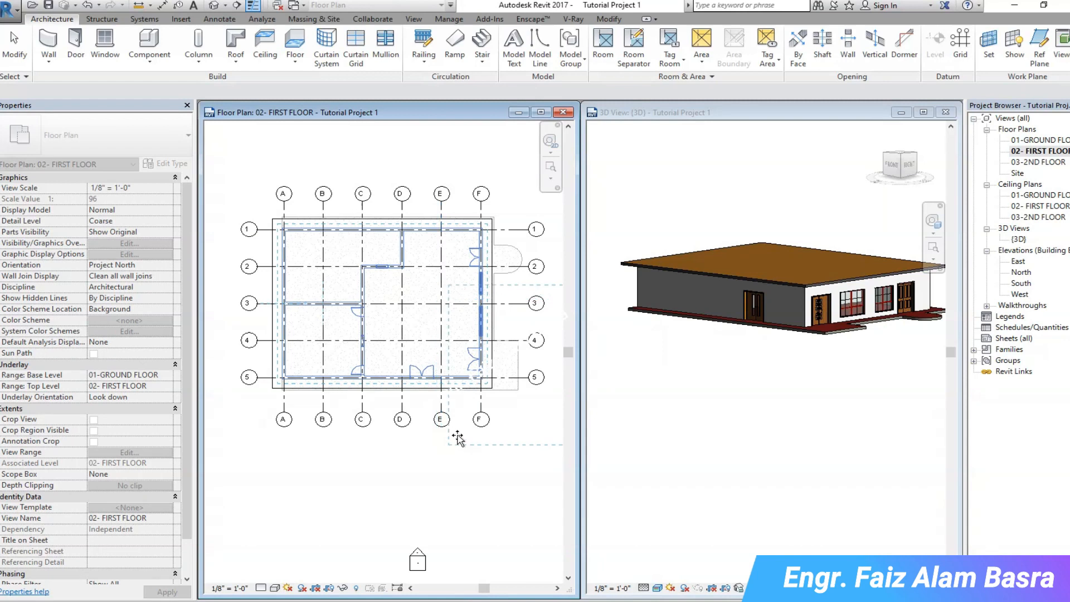
pyautogui.moveTo(490, 440); pyautogui.dragTo(283, 390)
pyautogui.scroll(2, 282, 390)
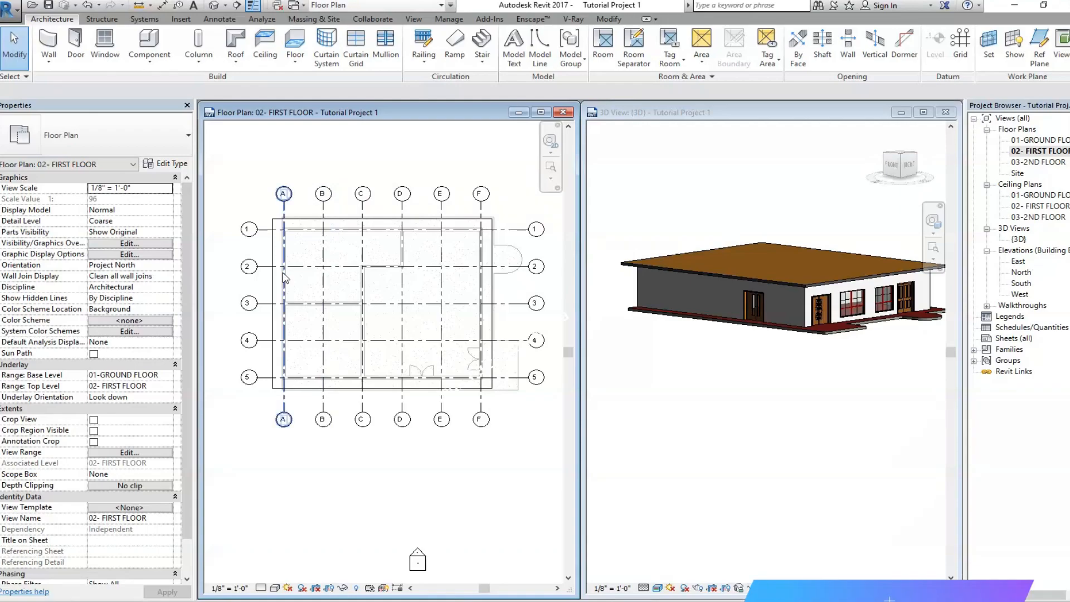
pyautogui.scroll(2, 284, 259)
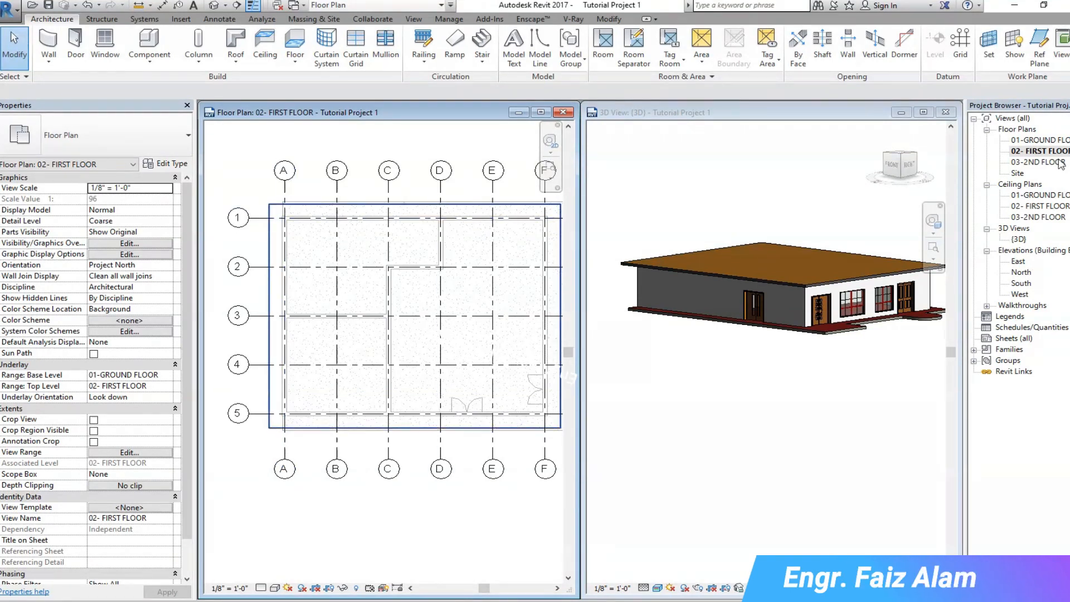
# Step: Delete the 8' 0" dimension between grids 3 and 4, outside the grid F wall, in the 01-GROUND FLOOR plan
pyautogui.click(1044, 140)
pyautogui.doubleClick(1043, 140)
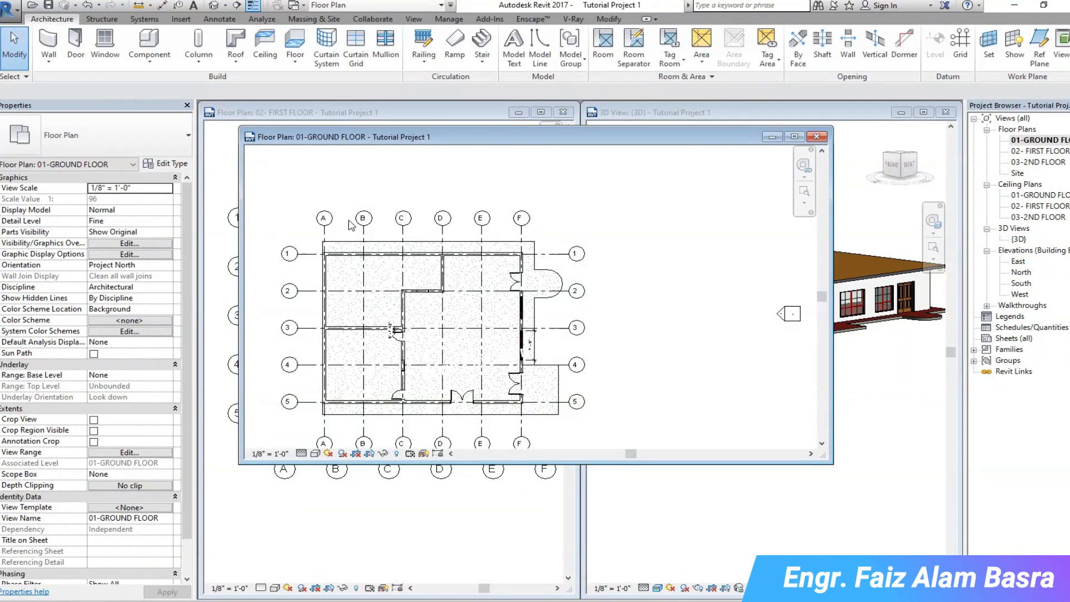
pyautogui.moveTo(311, 247); pyautogui.dragTo(524, 405)
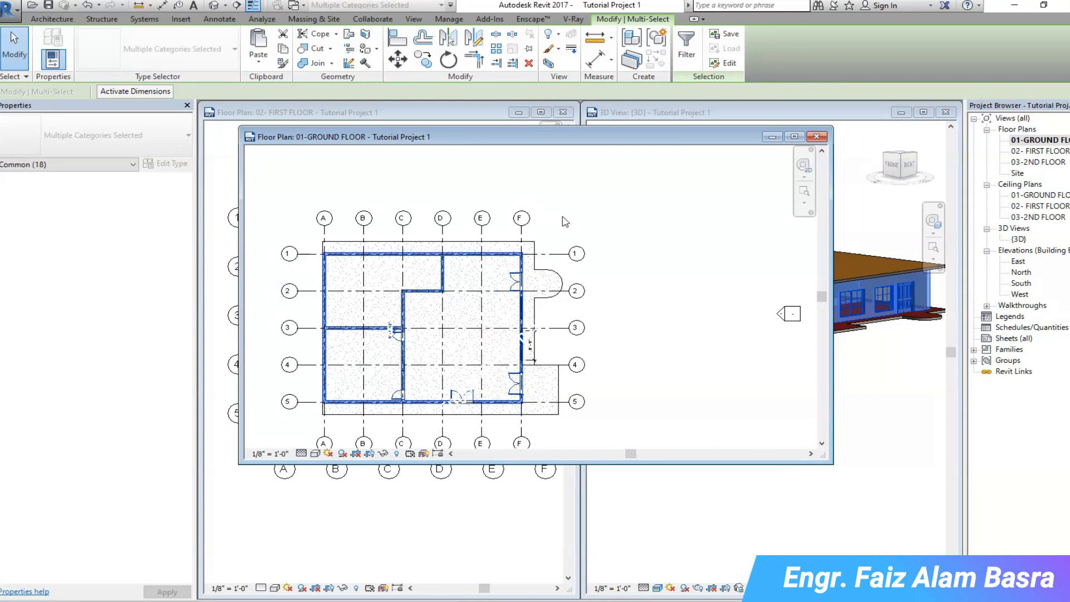
pyautogui.click(545, 214)
pyautogui.scroll(4, 530, 334)
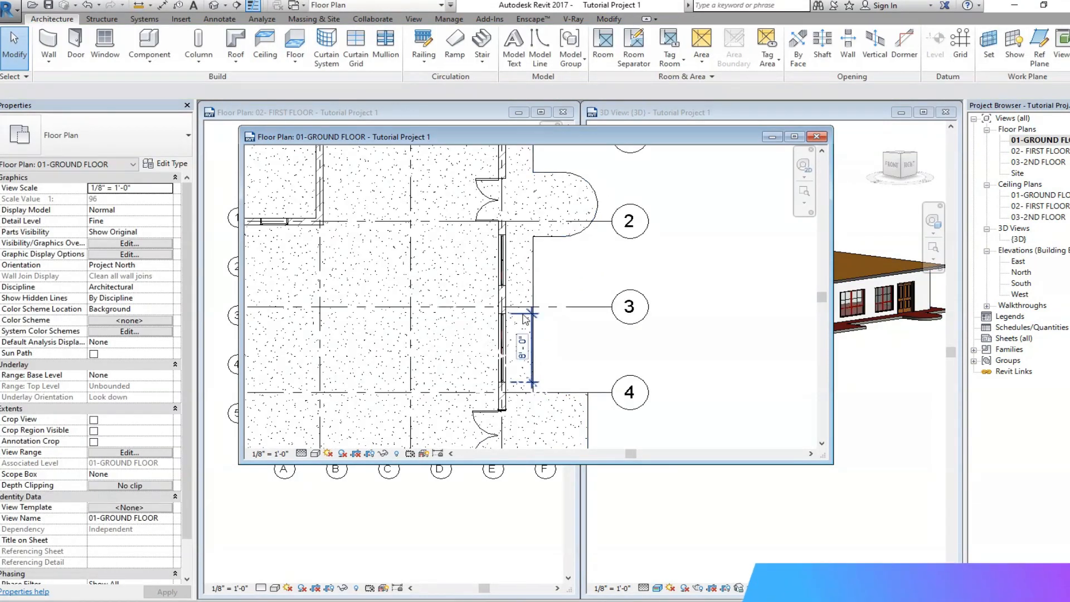
pyautogui.click(524, 318)
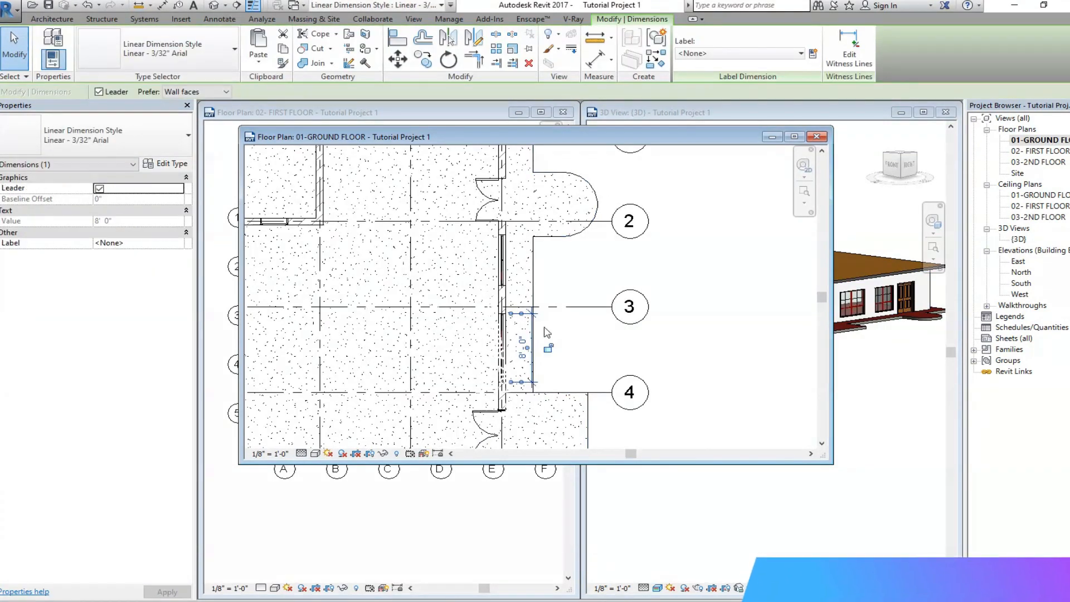
pyautogui.click(529, 64)
pyautogui.scroll(-5, 365, 217)
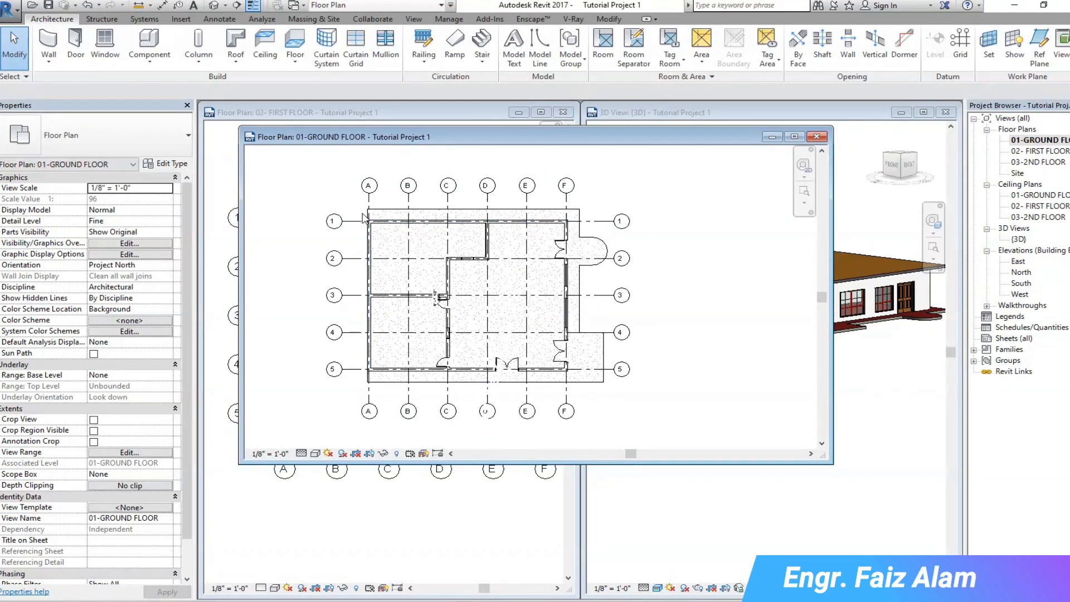
# Step: Copy all walls, doors and windows from the 01-GROUND FLOOR plan, close it and activate the 02- FIRST FLOOR plan
pyautogui.moveTo(419, 241); pyautogui.dragTo(581, 384)
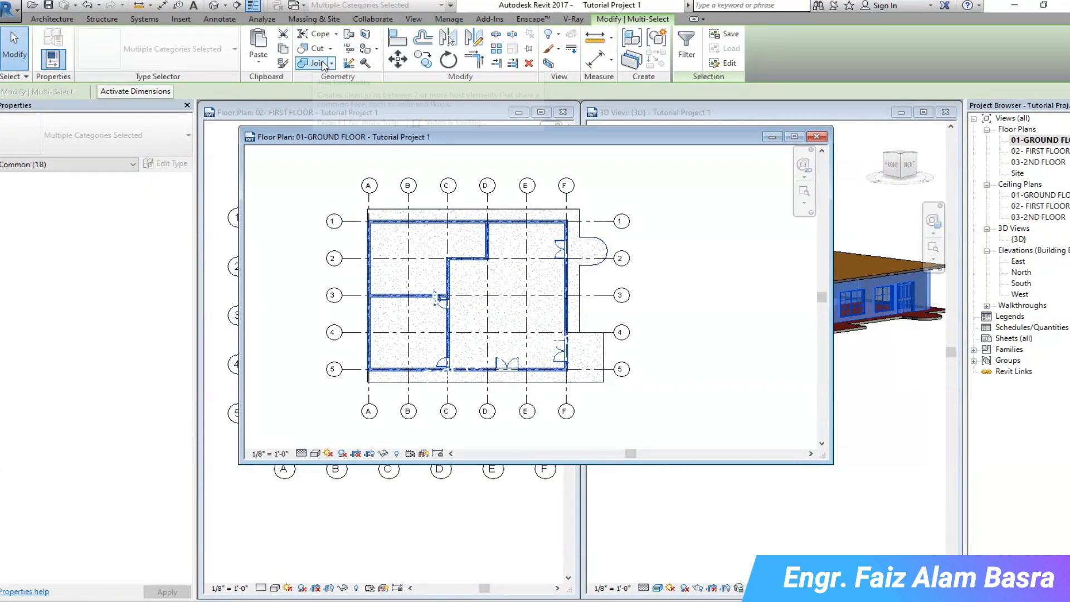
pyautogui.click(425, 62)
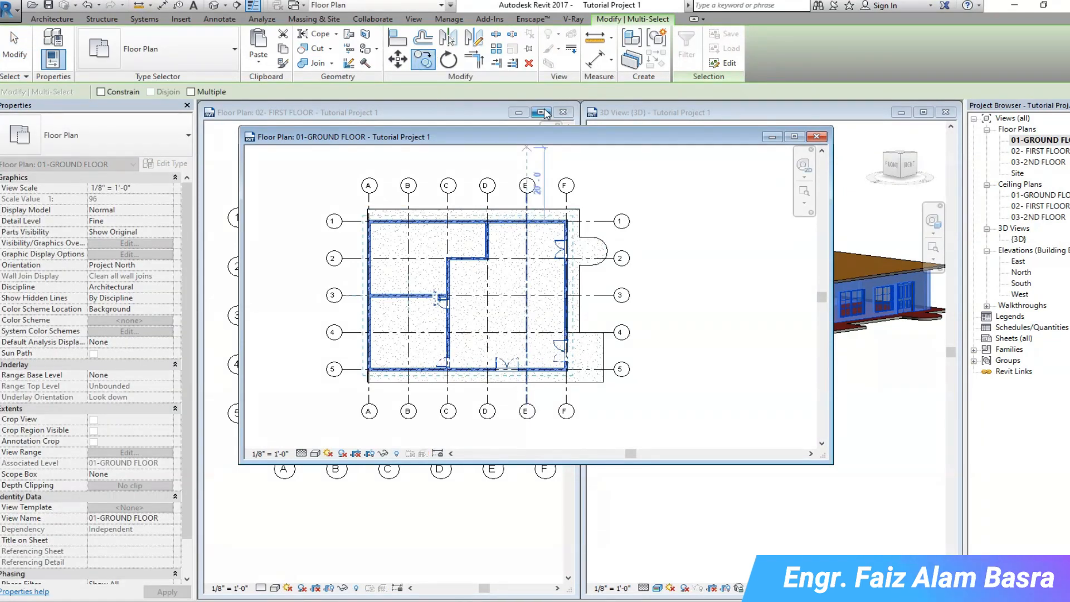
pyautogui.click(817, 137)
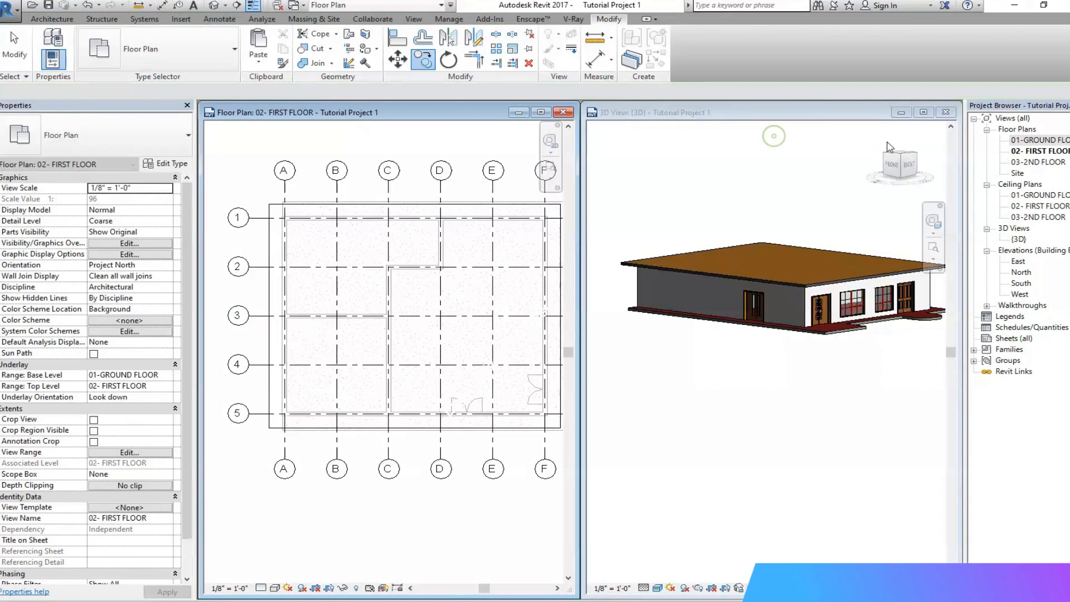
pyautogui.click(1044, 152)
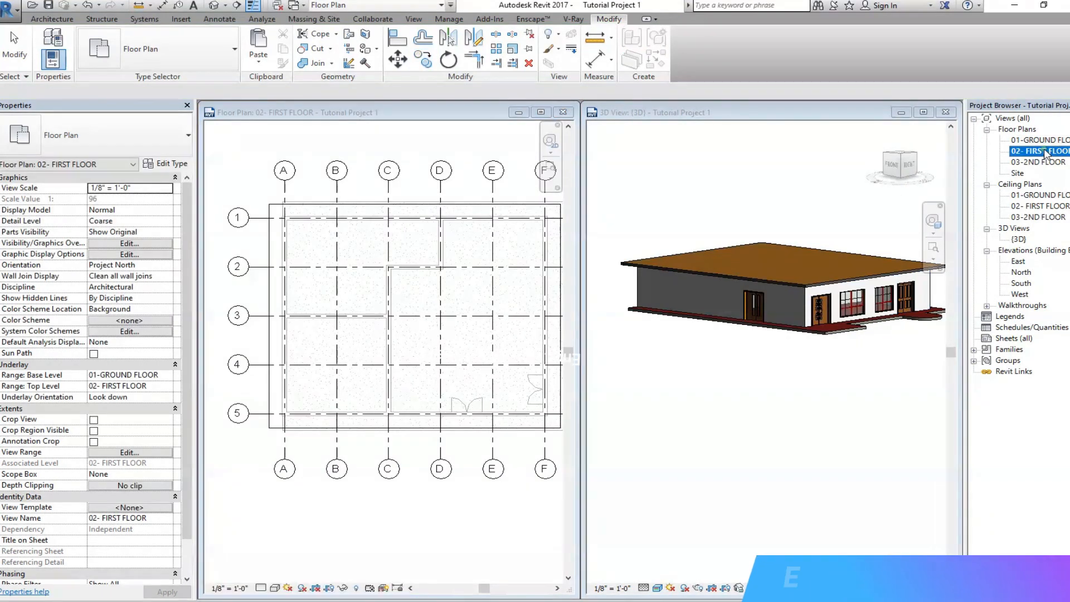
pyautogui.click(467, 161)
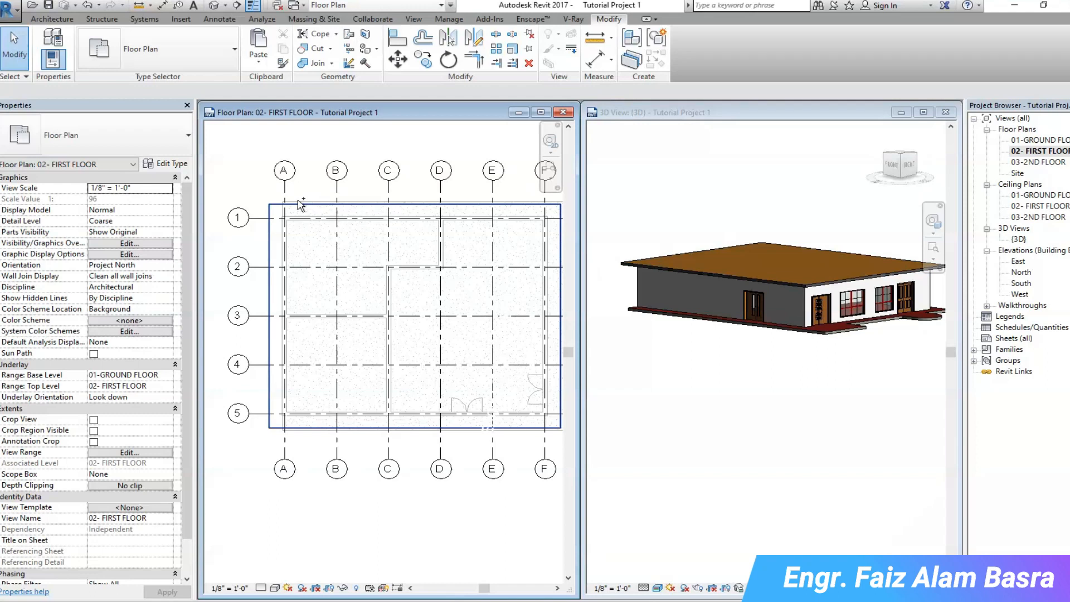
# Step: Paste the copied elements into the 02- FIRST FLOOR plan, aligning their outer wall corner with grids A and 5, and finish the paste
pyautogui.hotkey('ctrl', 'v')
pyautogui.scroll(5, 292, 379)
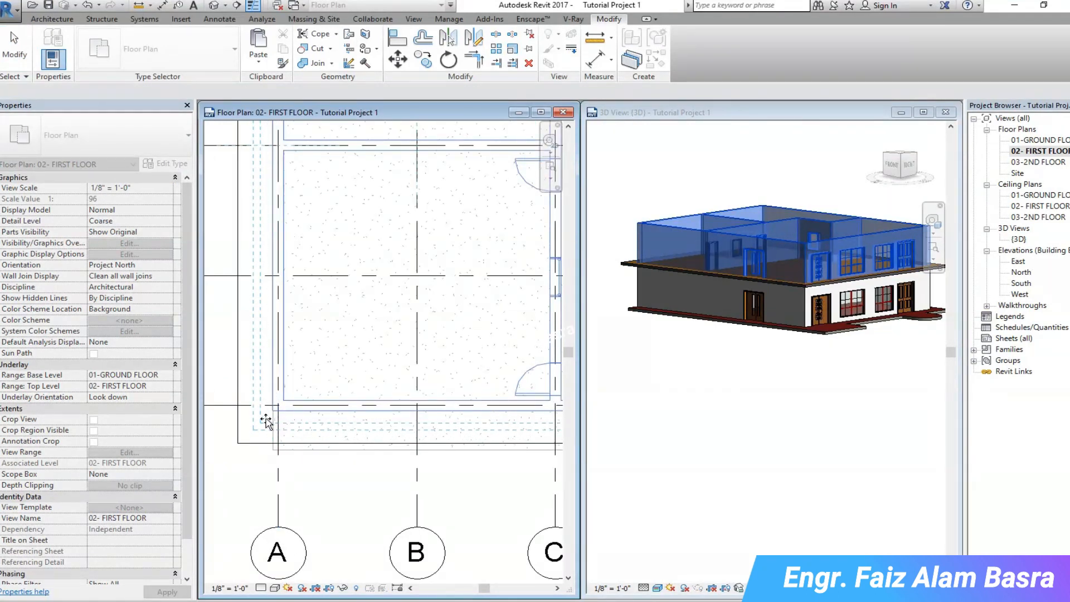
pyautogui.scroll(2, 274, 410)
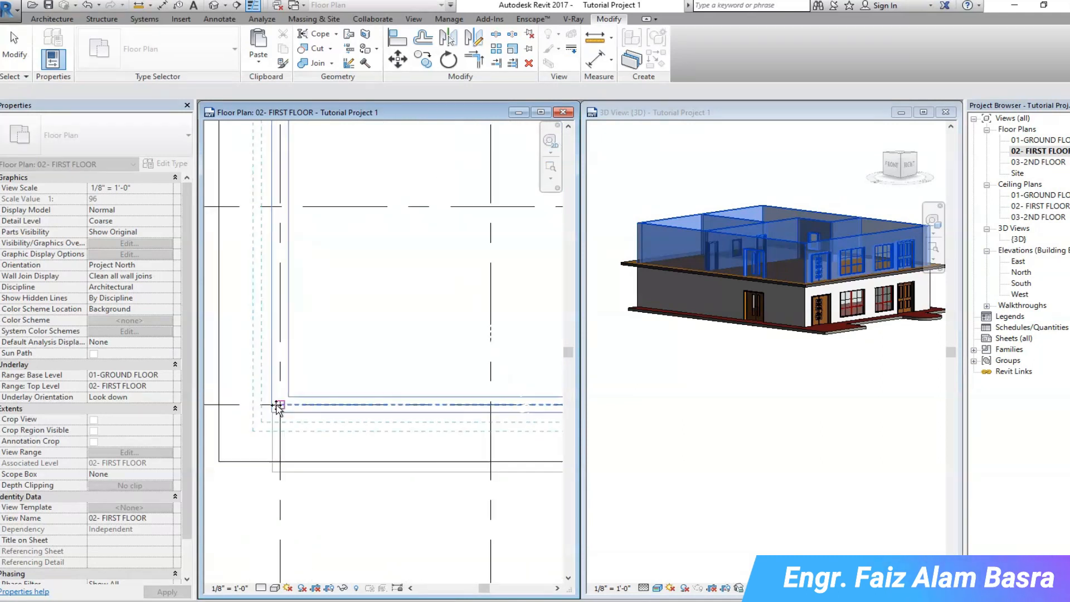
pyautogui.click(272, 411)
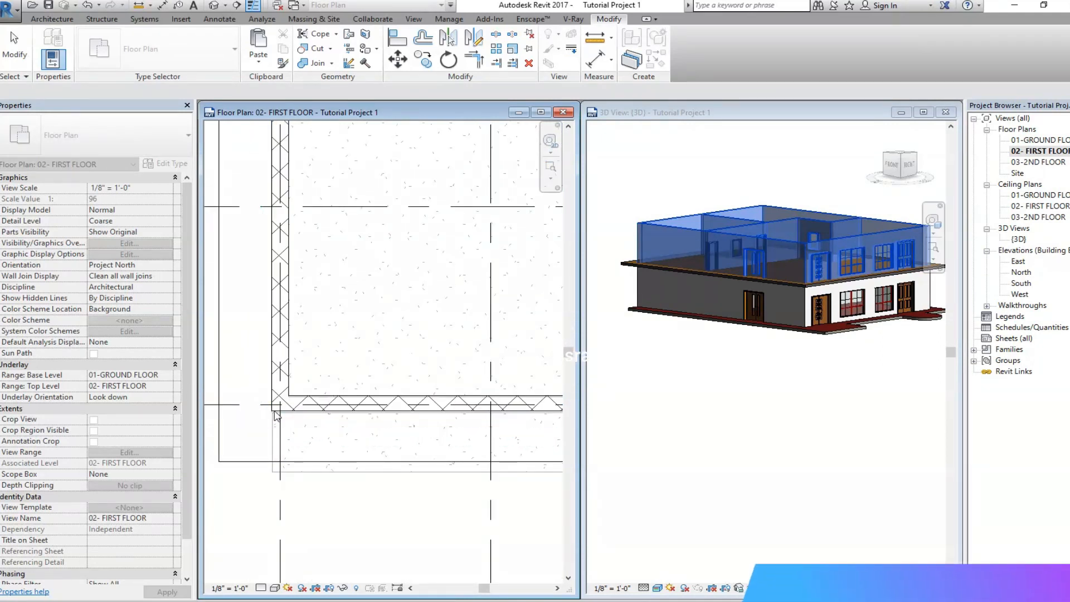
pyautogui.scroll(-1, 317, 347)
pyautogui.scroll(-5, 315, 348)
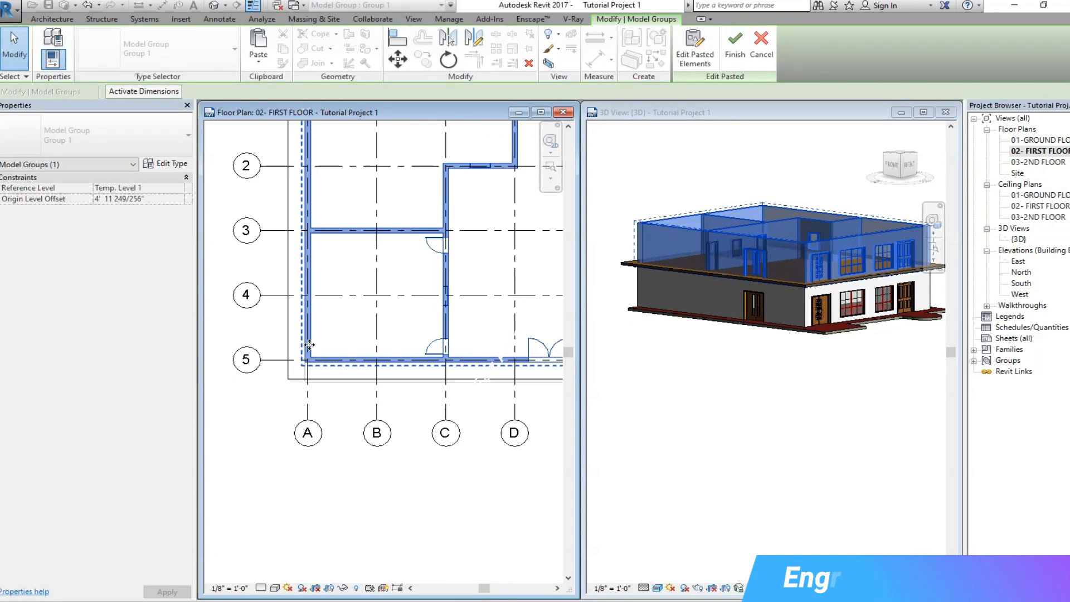
pyautogui.scroll(-1, 351, 207)
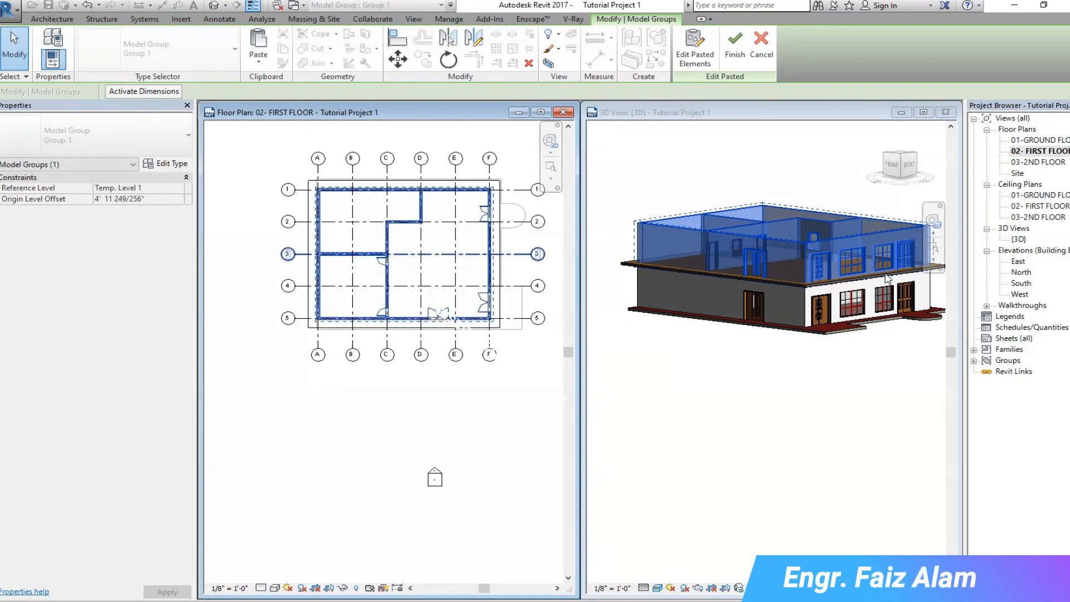
pyautogui.scroll(3, 889, 256)
pyautogui.click(513, 420)
# Step: Examine the pasted upper-floor walls, doors and windows against those of the ground floor in the 3D view
pyautogui.scroll(-3, 750, 334)
pyautogui.scroll(2, 804, 292)
pyautogui.scroll(1, 805, 293)
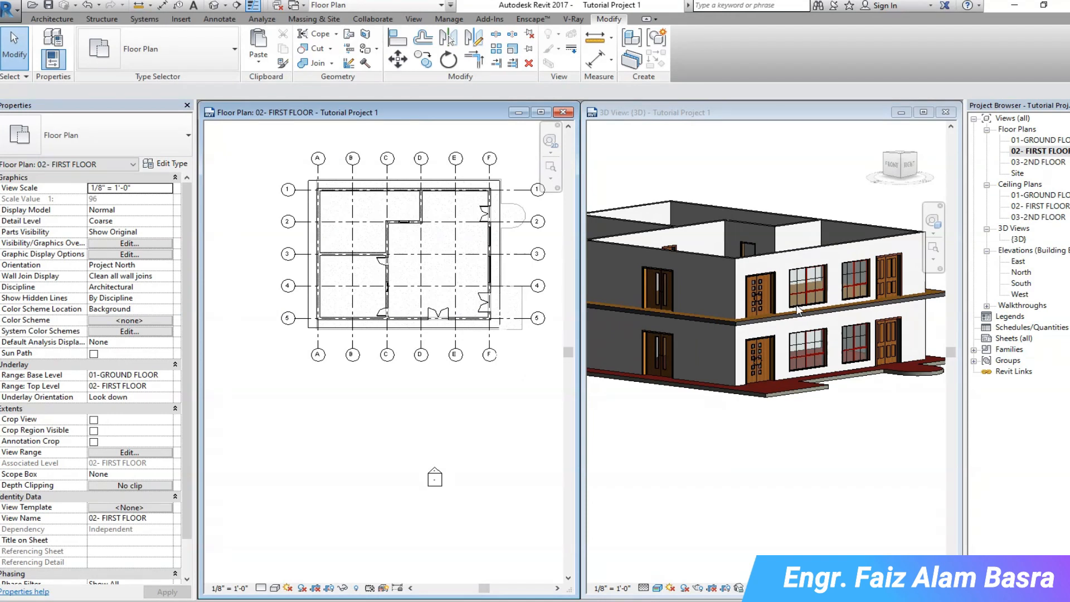
pyautogui.scroll(2, 801, 287)
pyautogui.scroll(-1, 767, 273)
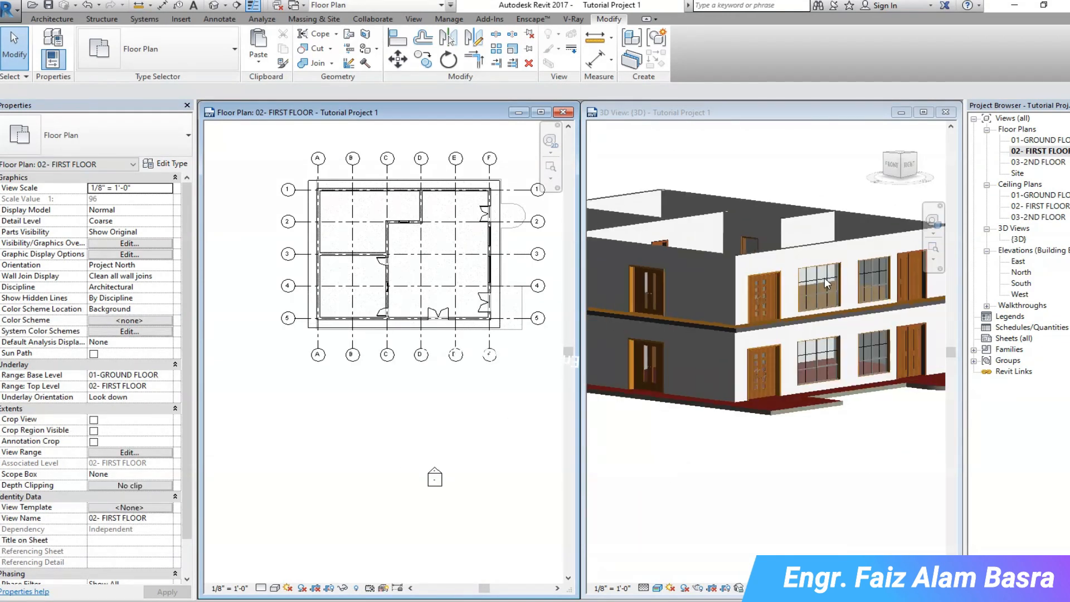
pyautogui.scroll(3, 616, 268)
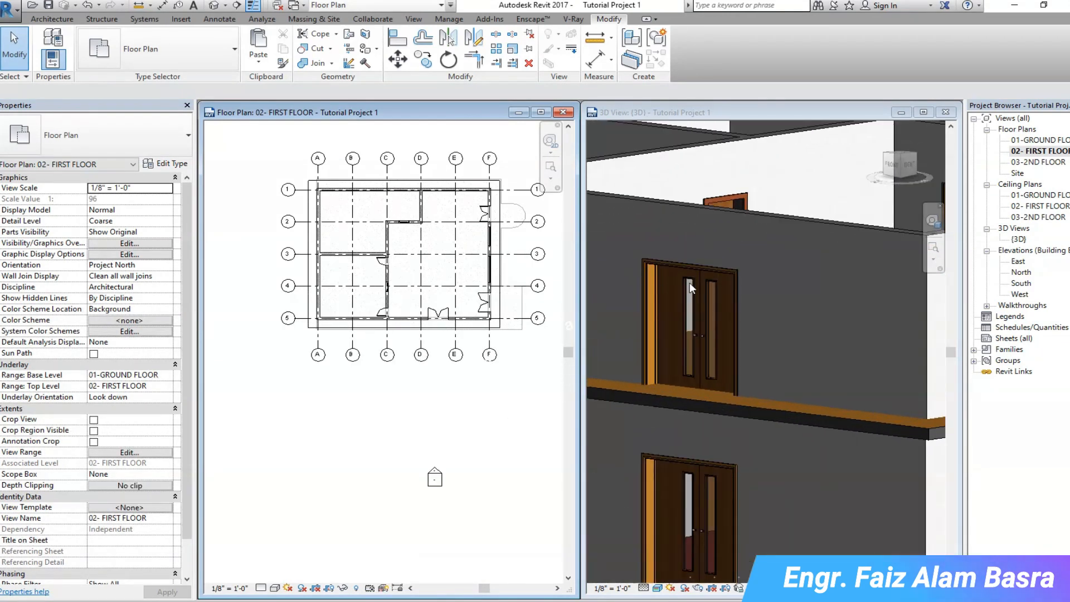
pyautogui.scroll(-1, 658, 273)
# Step: Delete the upper-floor double door in the grid 5 wall between grids D and E in the 02- FIRST FLOOR plan
pyautogui.scroll(2, 507, 309)
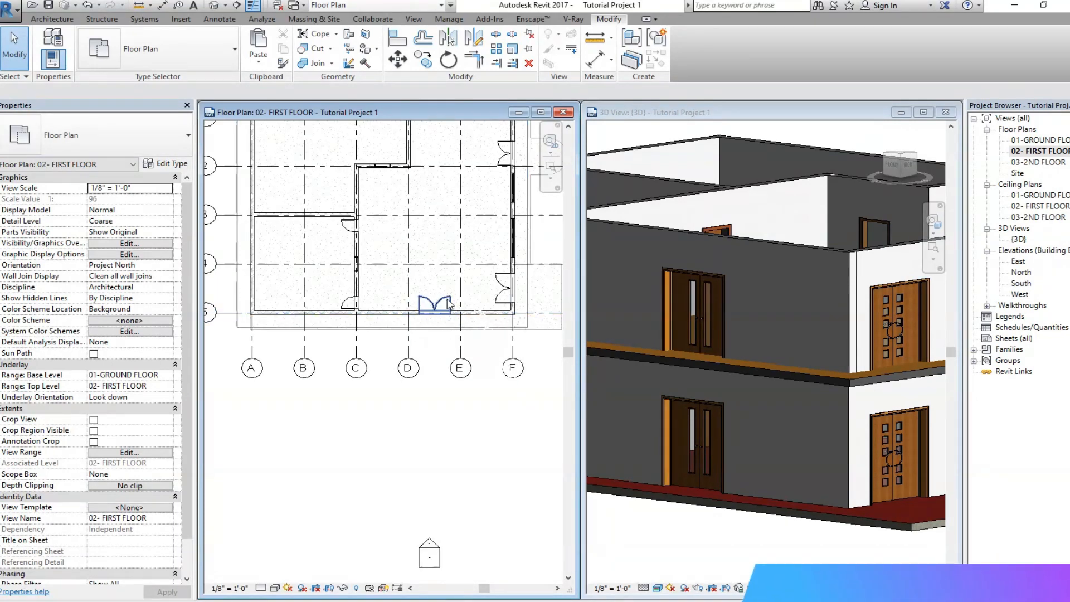
pyautogui.click(435, 312)
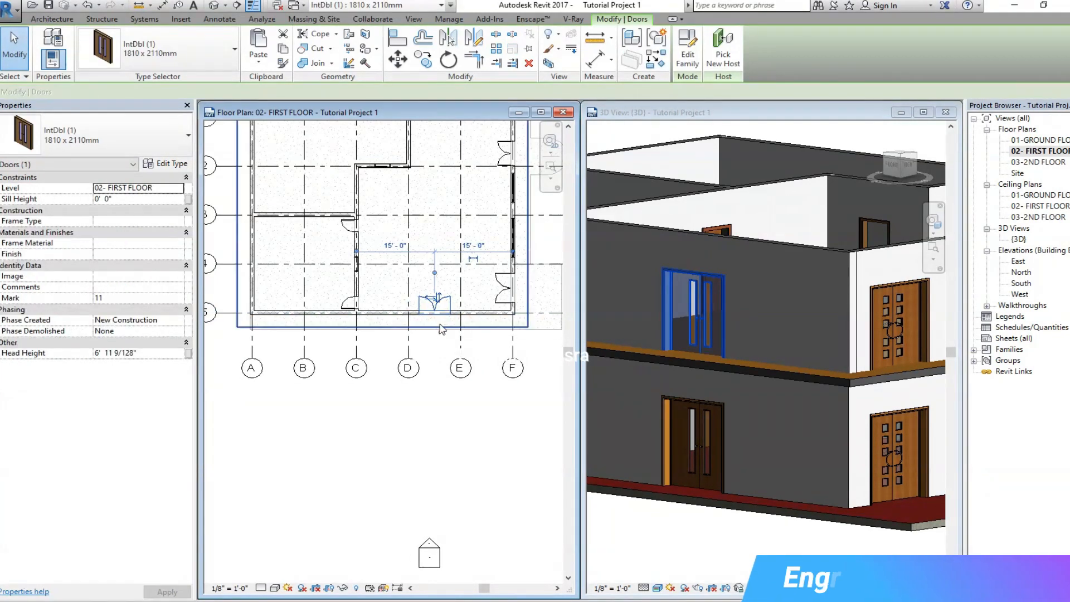
pyautogui.click(529, 63)
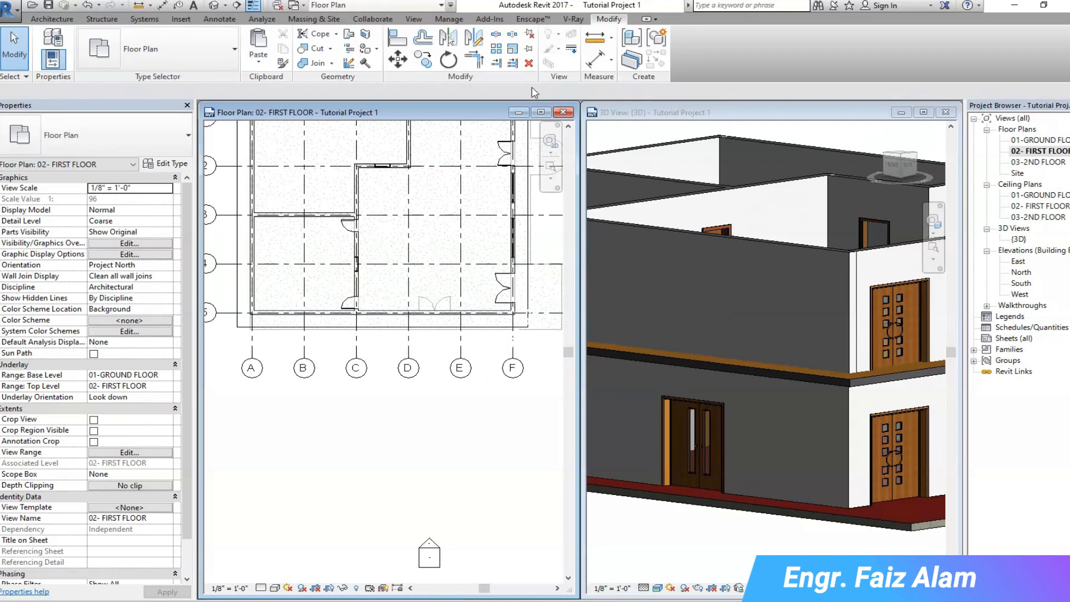
pyautogui.scroll(-2, 413, 327)
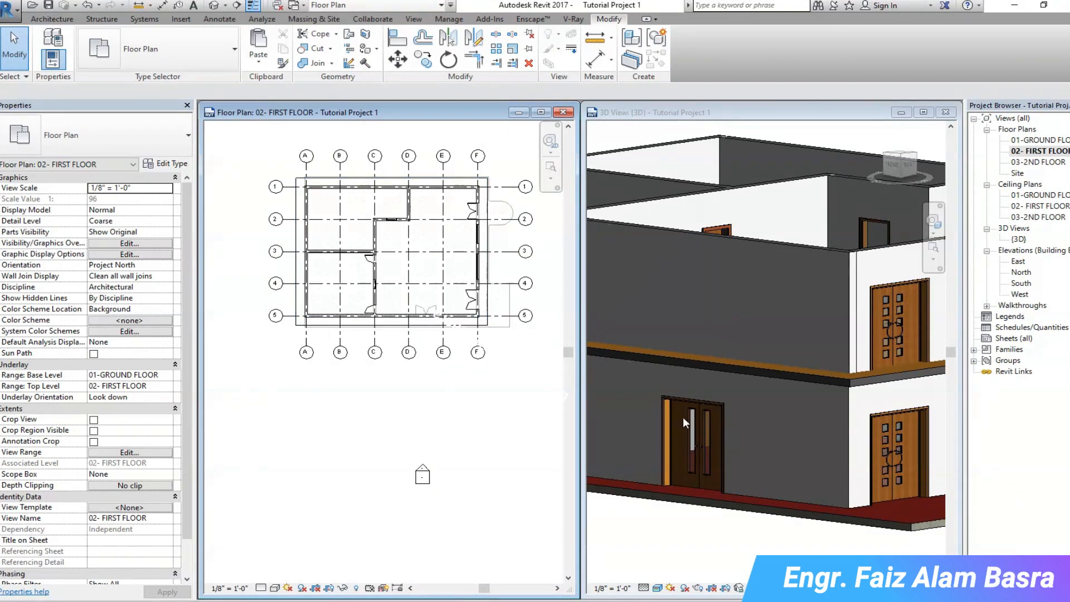
# Step: Inspect the two-storey house from several angles in the 3D view and check the room layout in the 02- FIRST FLOOR plan
pyautogui.scroll(-4, 695, 332)
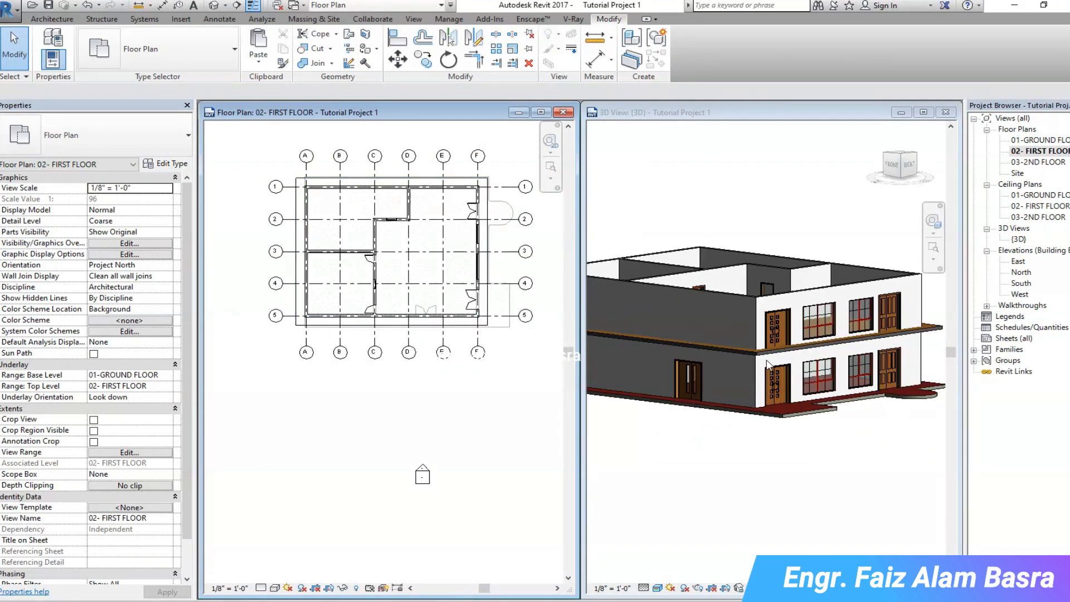
pyautogui.keyDown('shift'); pyautogui.moveTo(777, 356); pyautogui.dragTo(701, 316, button='middle'); pyautogui.keyUp('shift')
pyautogui.scroll(2, 701, 316)
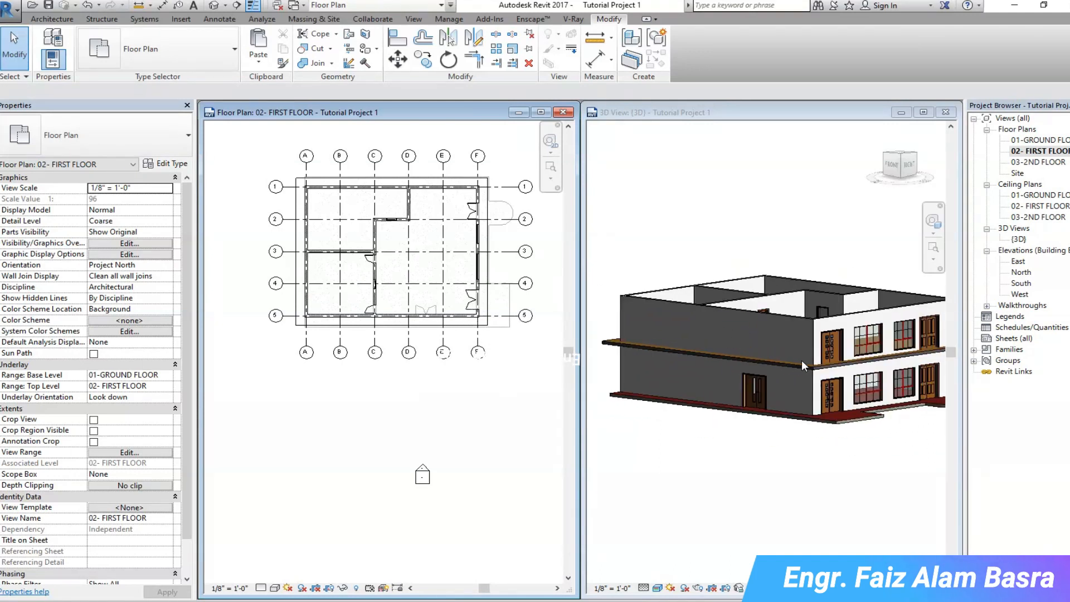
pyautogui.click(907, 166)
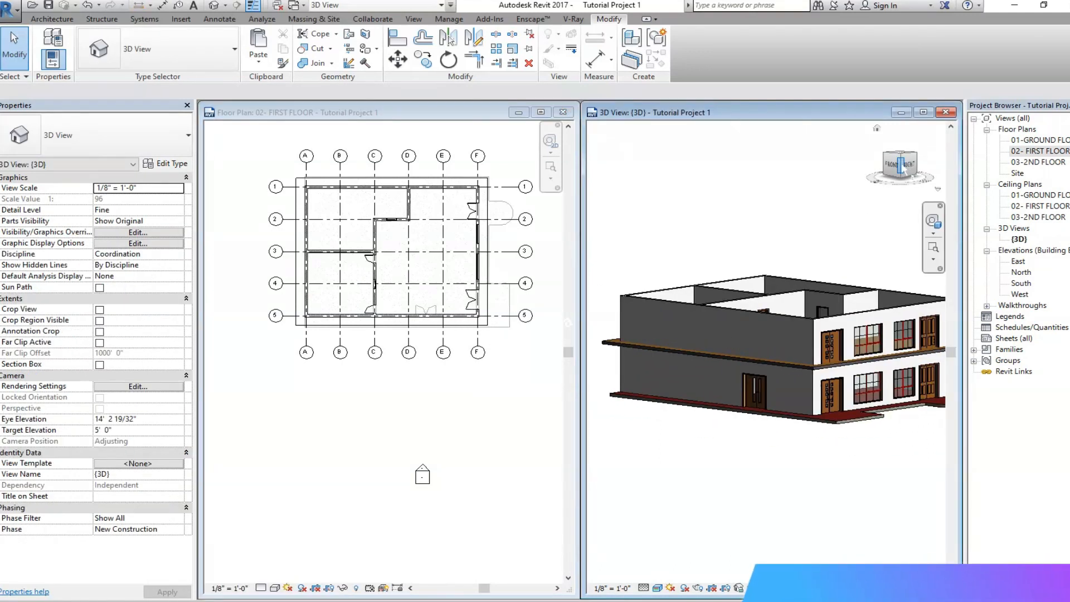
pyautogui.moveTo(900, 159); pyautogui.dragTo(926, 187)
pyautogui.moveTo(525, 319); pyautogui.dragTo(464, 326)
pyautogui.keyDown('shift'); pyautogui.moveTo(803, 390); pyautogui.dragTo(803, 334, button='middle'); pyautogui.keyUp('shift')
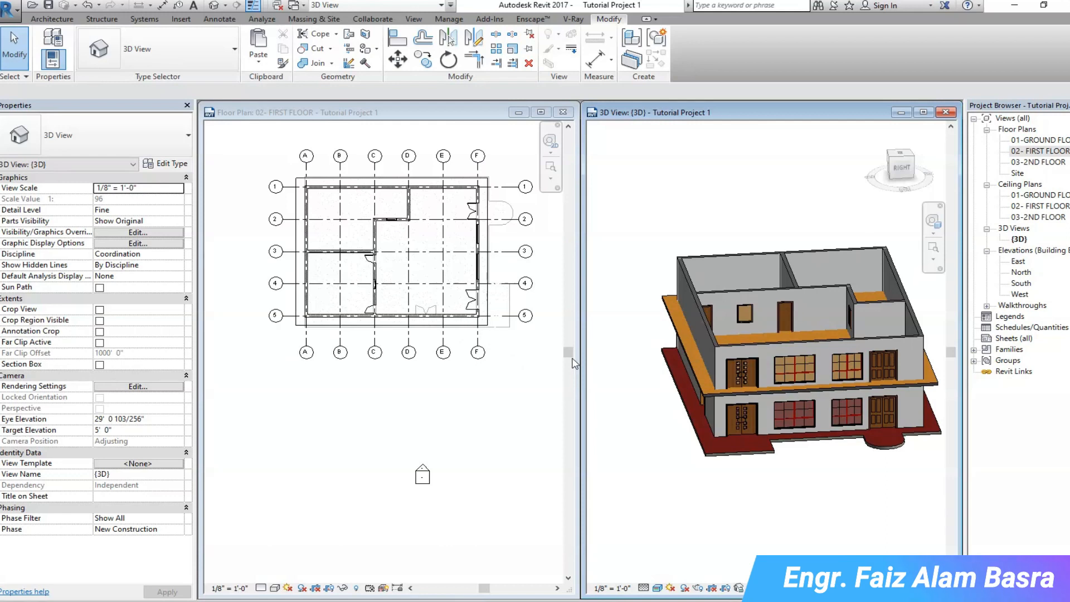
pyautogui.scroll(1, 334, 317)
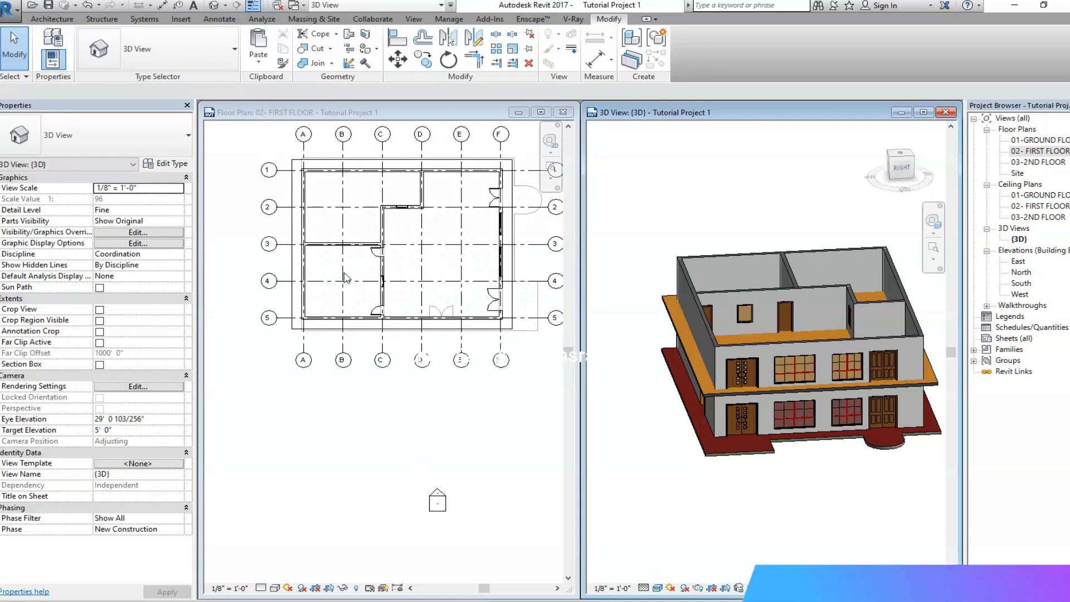
pyautogui.scroll(1, 351, 276)
pyautogui.scroll(-1, 359, 325)
pyautogui.scroll(1, 386, 206)
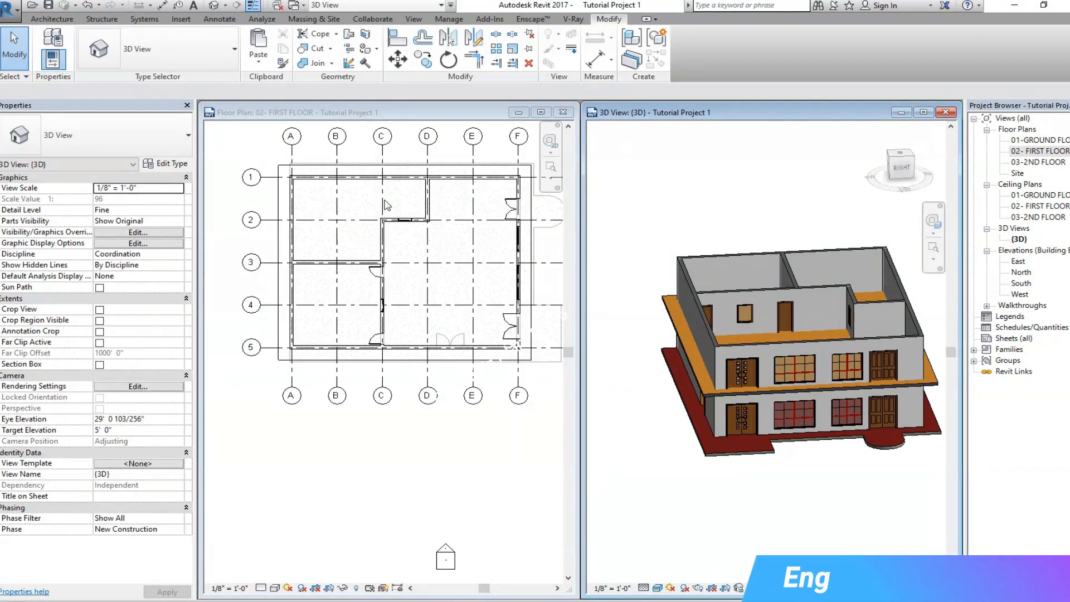
pyautogui.click(417, 113)
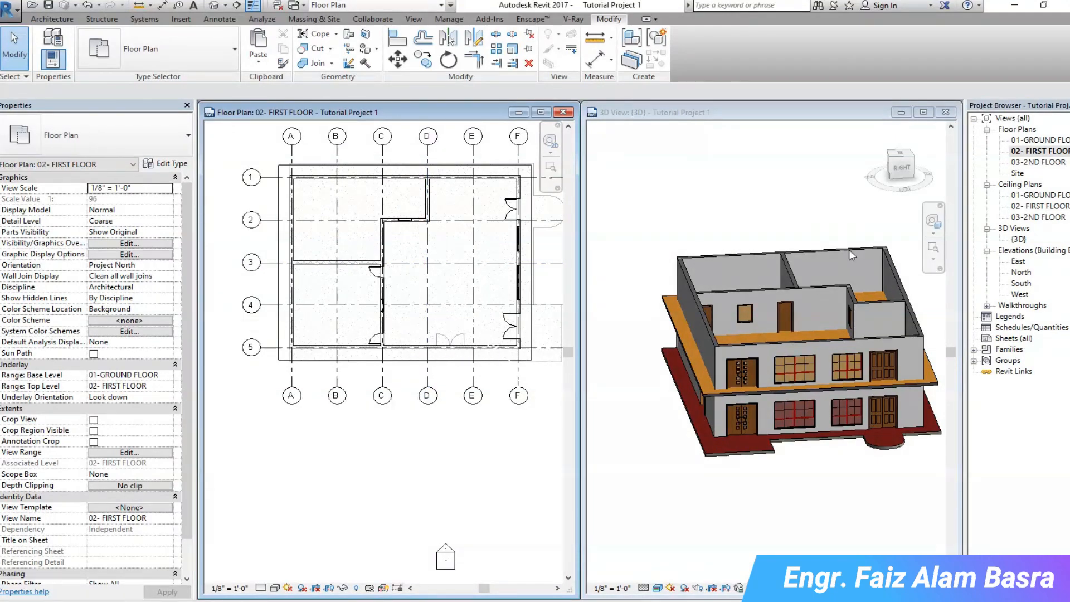
# Step: Open the 03-2ND FLOOR plan, tile it beside the 3D view and close the 02- FIRST FLOOR plan
pyautogui.doubleClick(1038, 162)
pyautogui.moveTo(835, 272); pyautogui.dragTo(667, 198)
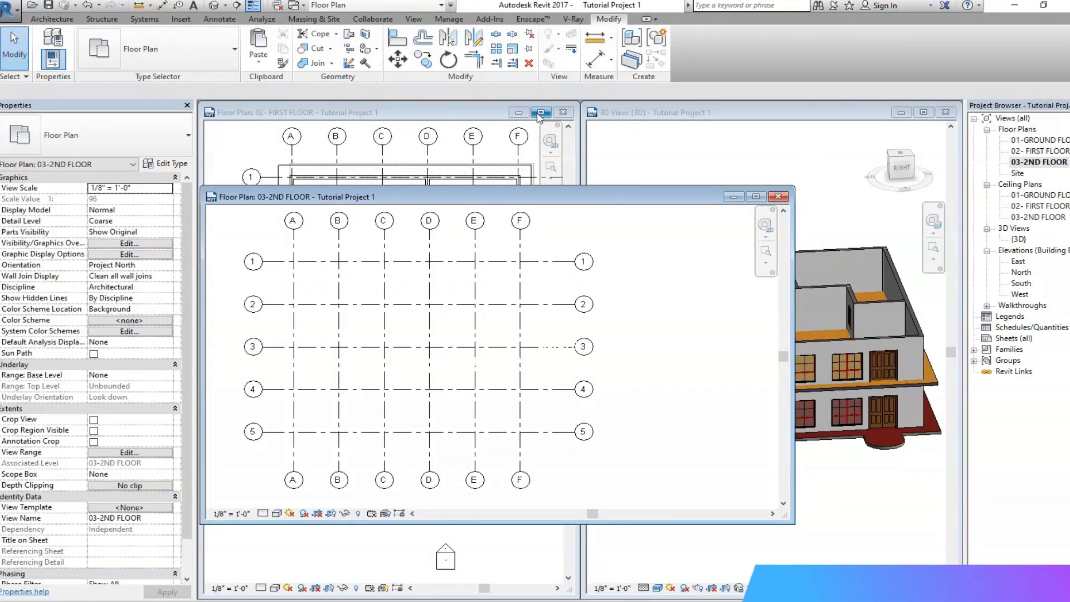
pyautogui.moveTo(555, 199); pyautogui.dragTo(546, 138)
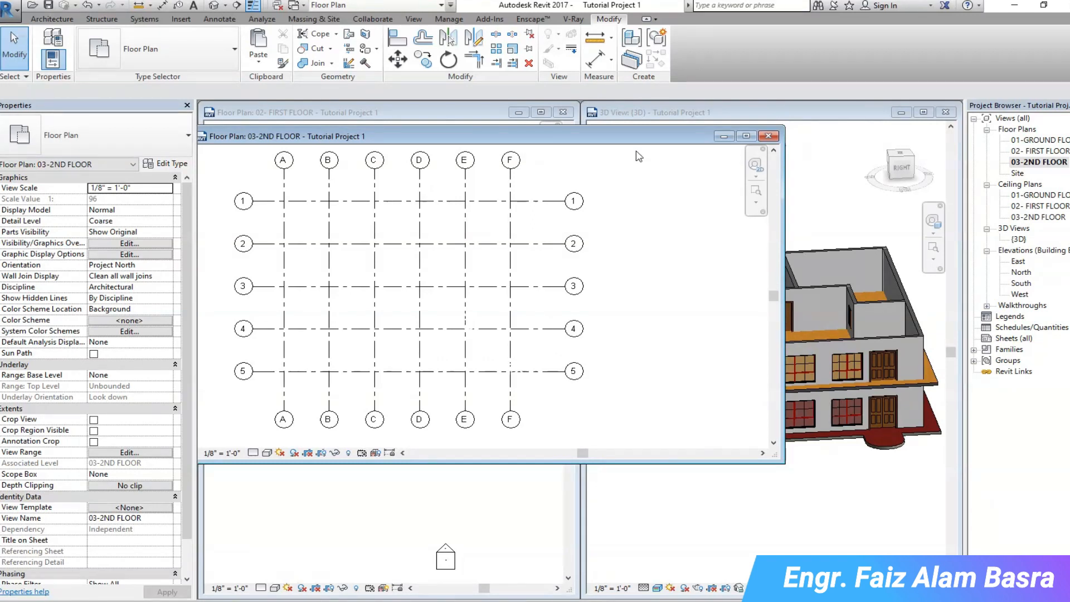
pyautogui.press('w')
pyautogui.press('t')
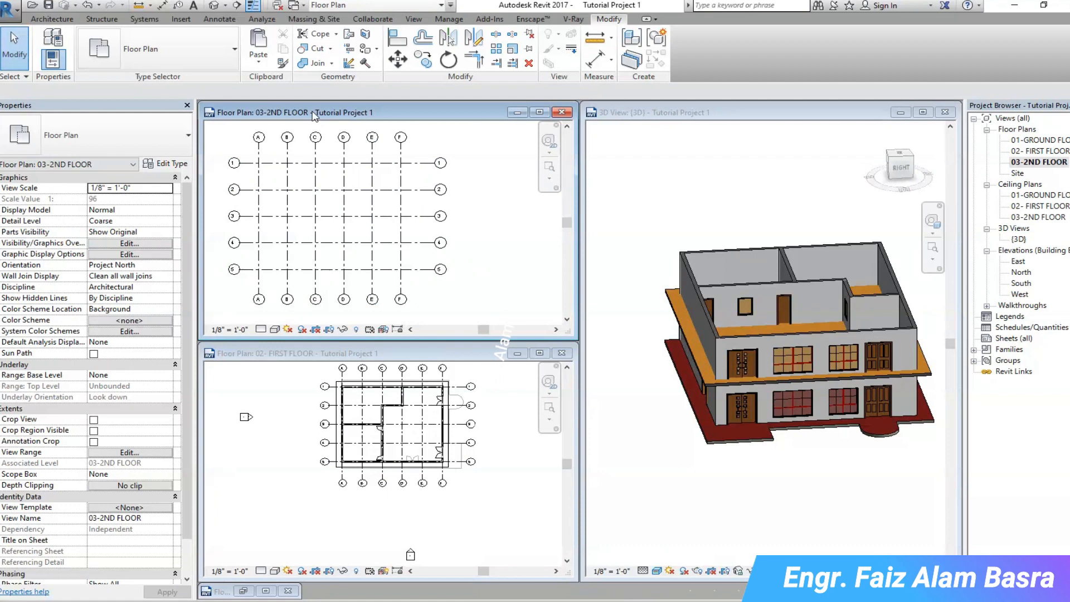
pyautogui.click(561, 354)
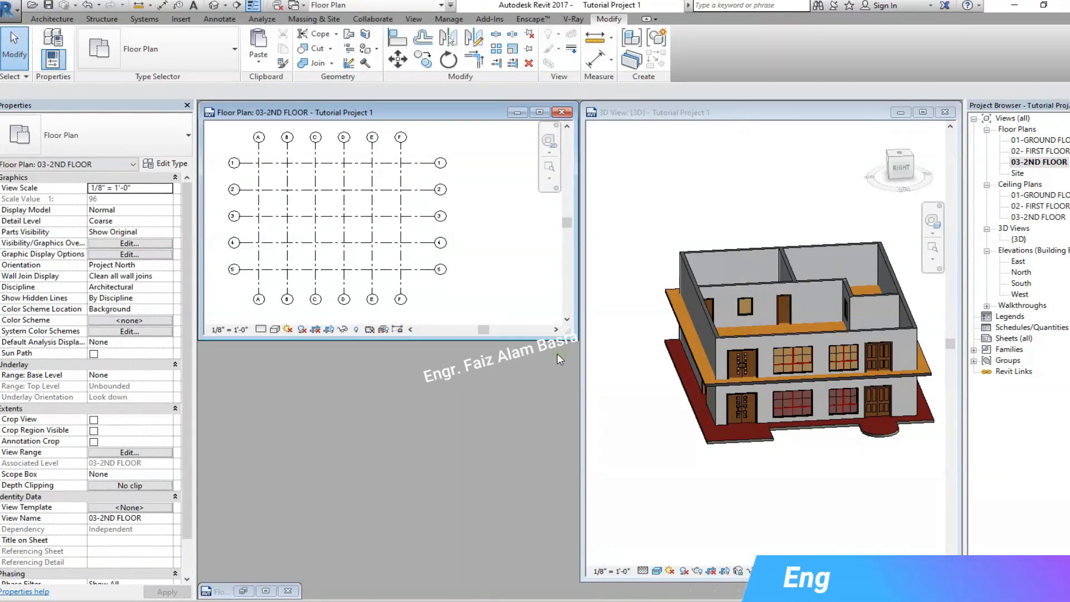
pyautogui.click(539, 112)
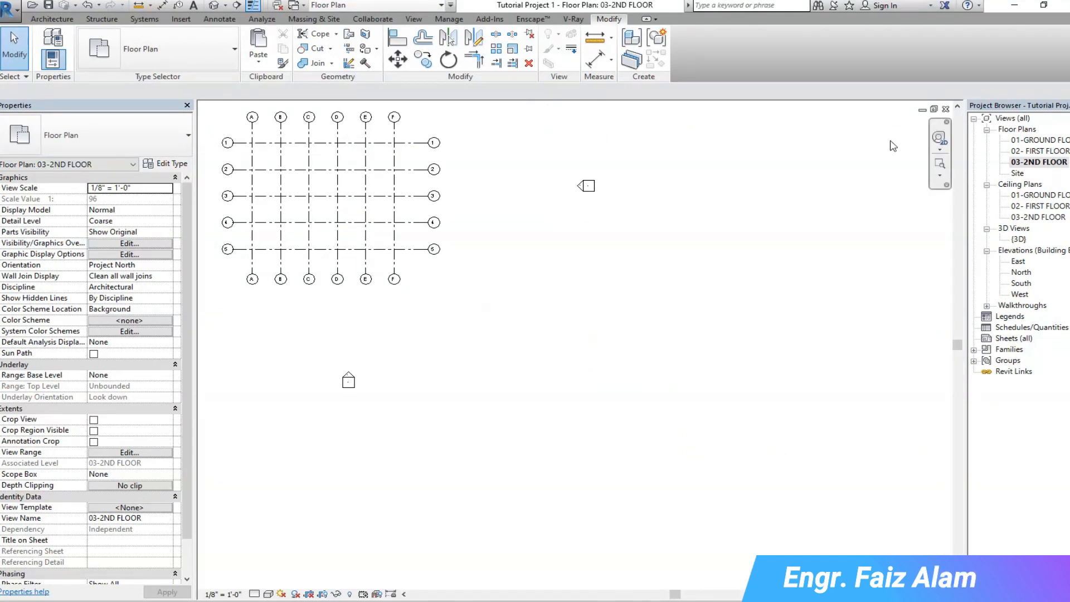
pyautogui.click(934, 110)
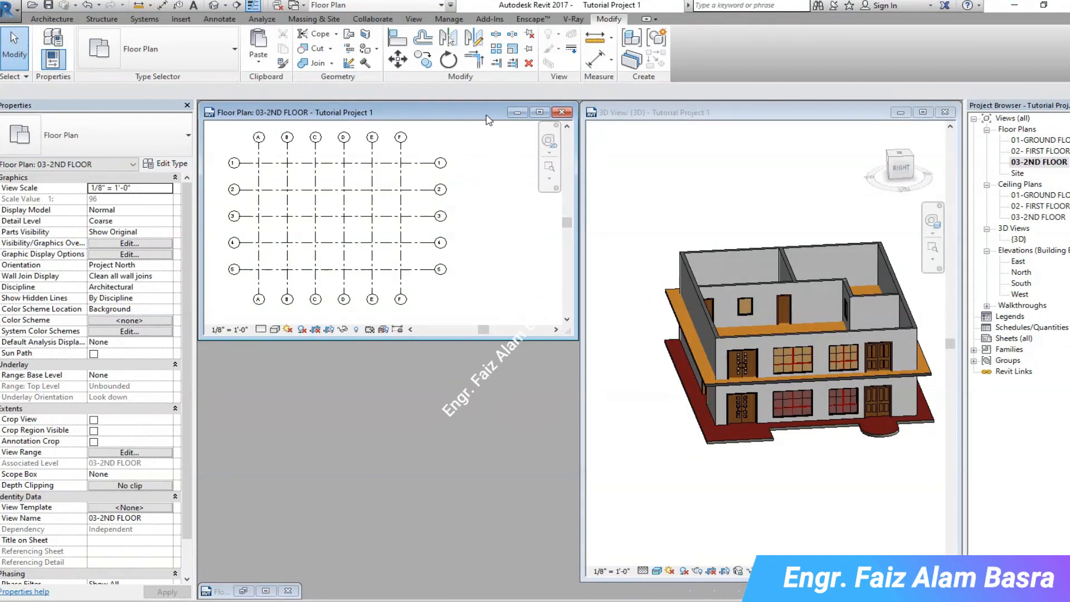
pyautogui.moveTo(484, 116); pyautogui.dragTo(523, 130)
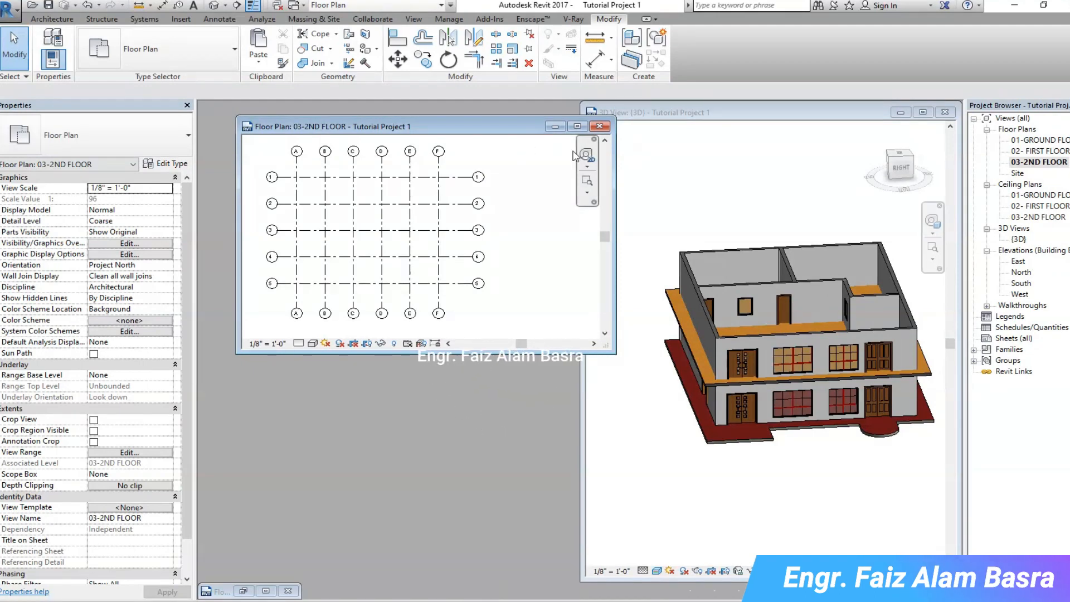
pyautogui.doubleClick(535, 130)
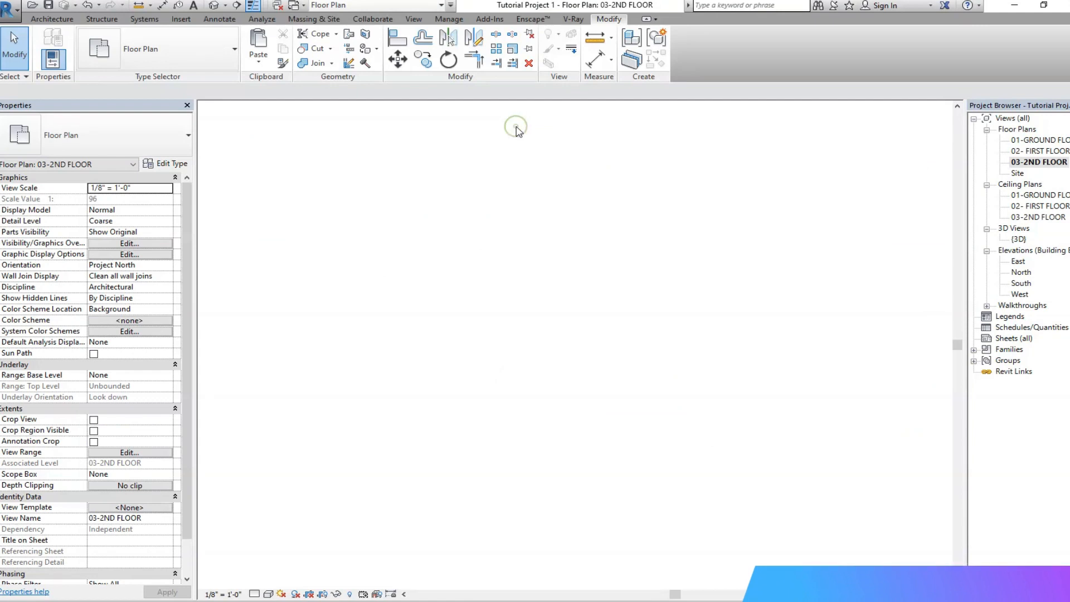
pyautogui.hotkey('ctrl', 'Tab')
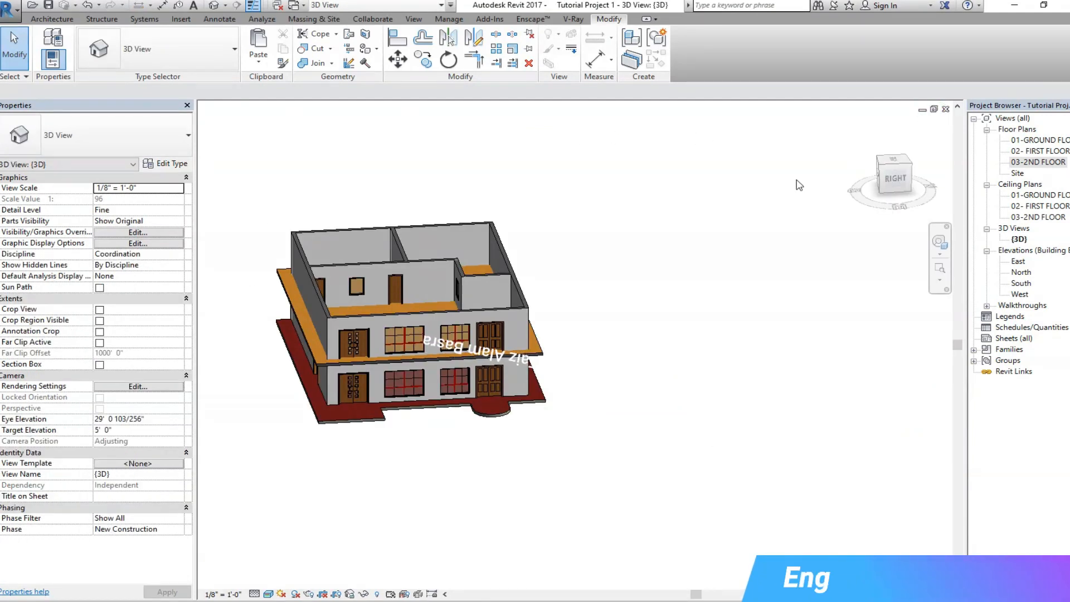
pyautogui.hotkey('ctrl', 'Tab')
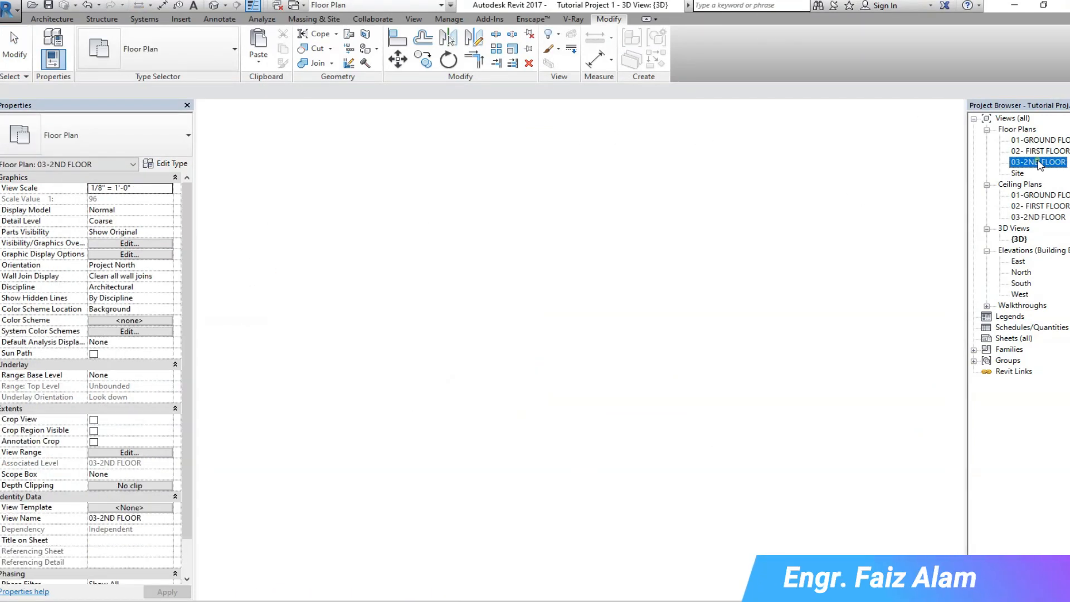
# Step: Tile the 03-2ND FLOOR plan beside the 3D view and fit the whole grid layout in the plan window
pyautogui.click(934, 109)
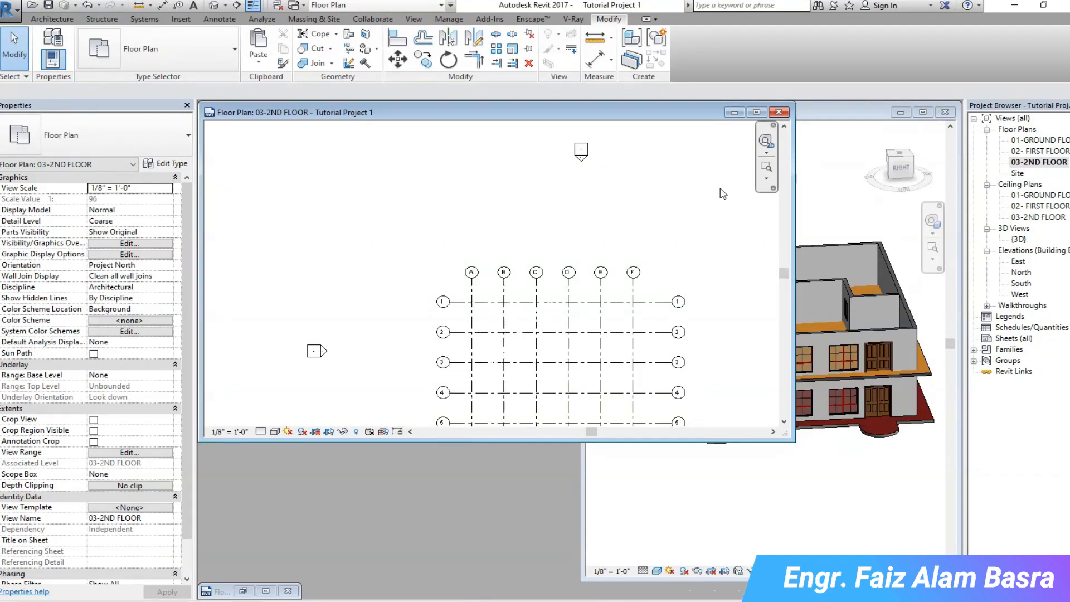
pyautogui.press('w')
pyautogui.press('t')
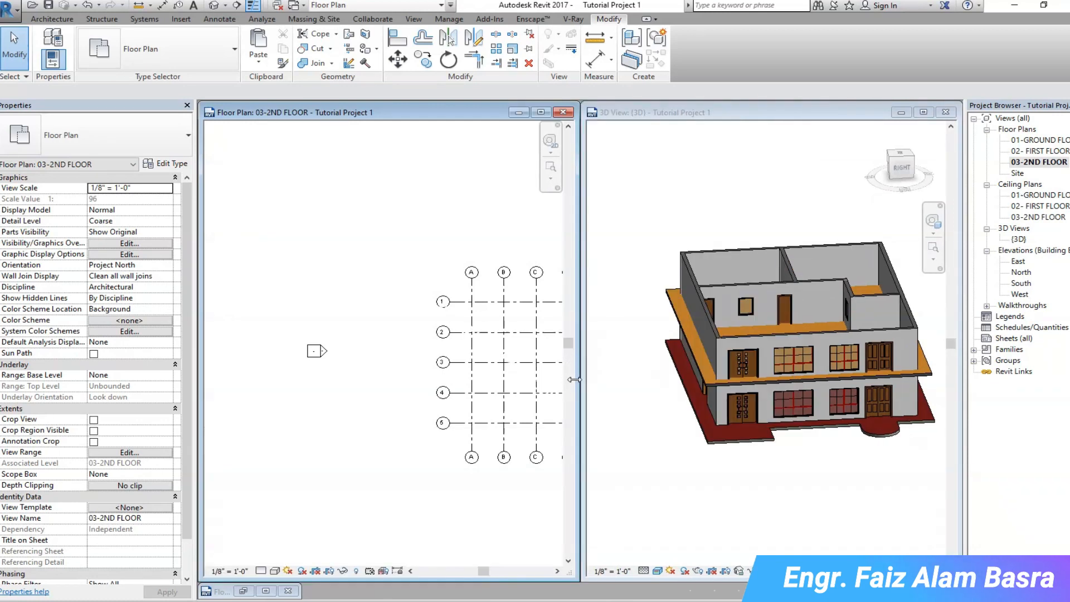
pyautogui.click(557, 571)
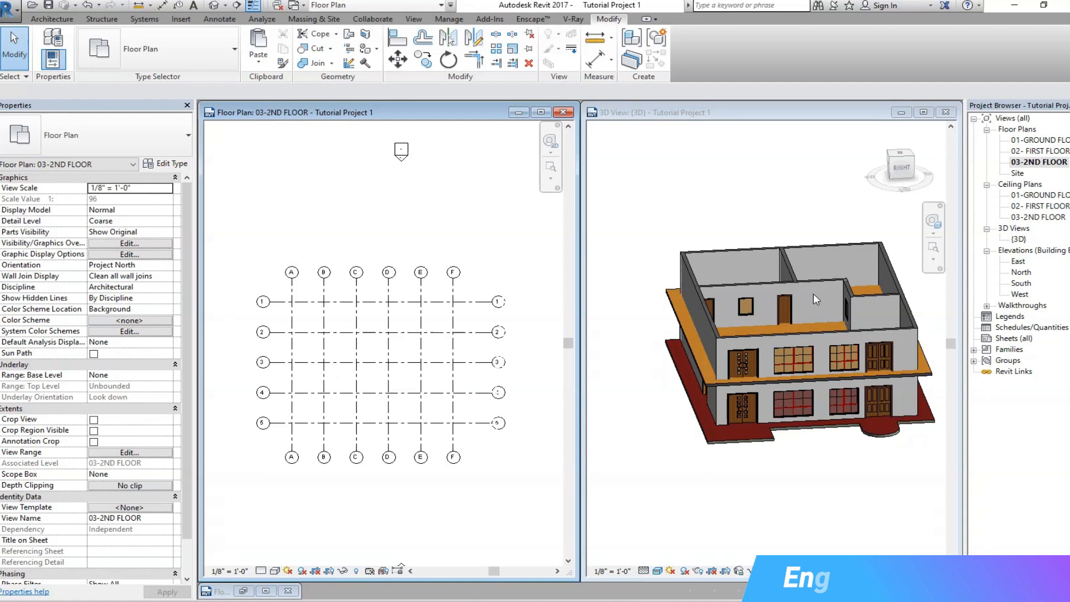
pyautogui.press('z')
pyautogui.press('f')
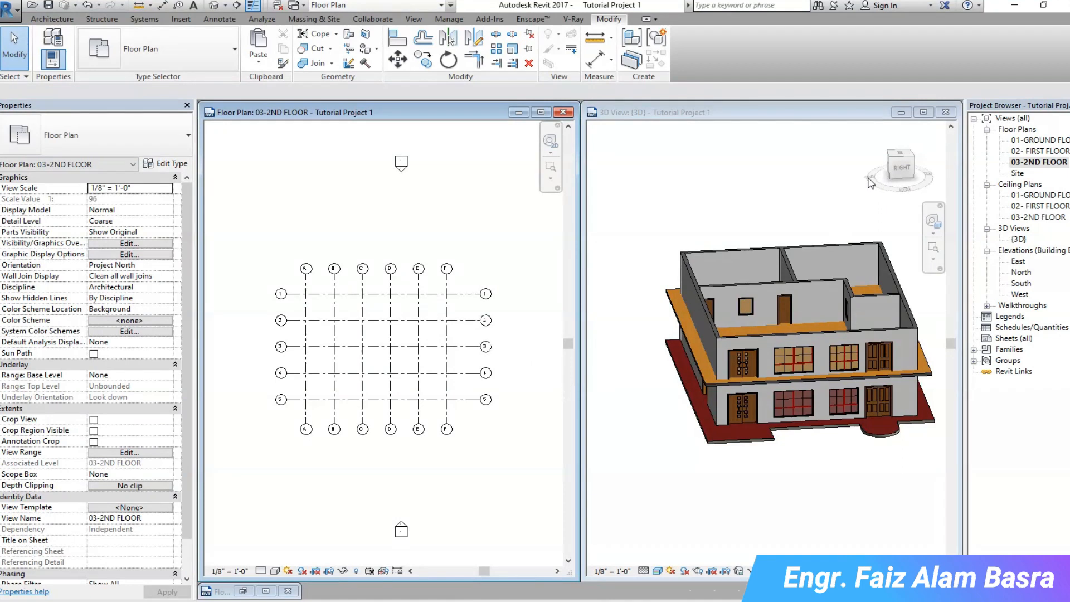
# Step: Examine the house from its front-right corner in the 3D view and check the grid layout in the 03-2ND FLOOR plan
pyautogui.click(890, 173)
pyautogui.moveTo(891, 173); pyautogui.dragTo(599, 310)
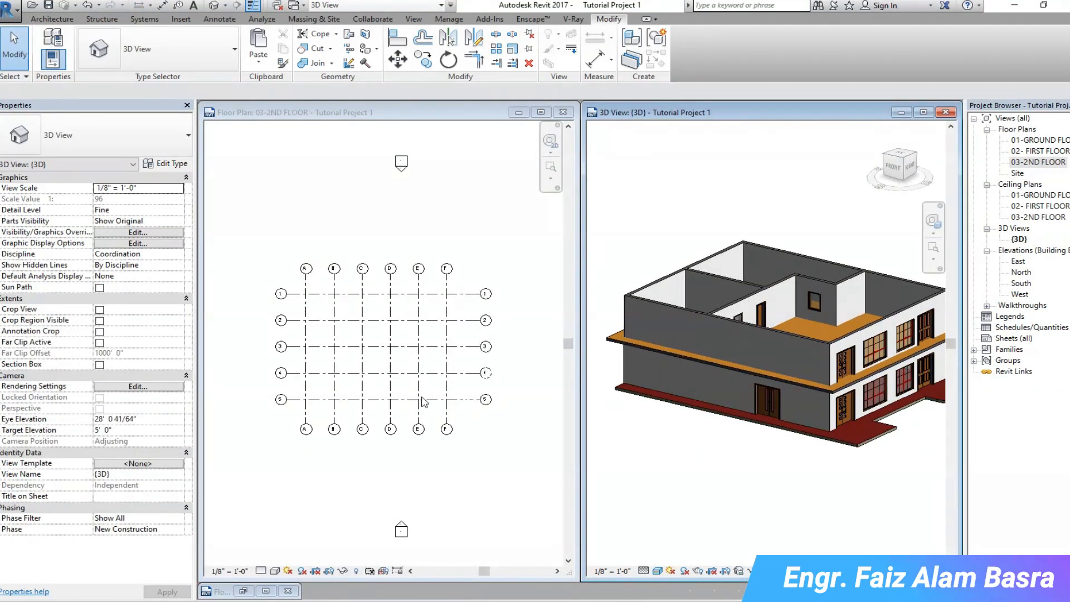
pyautogui.scroll(3, 320, 424)
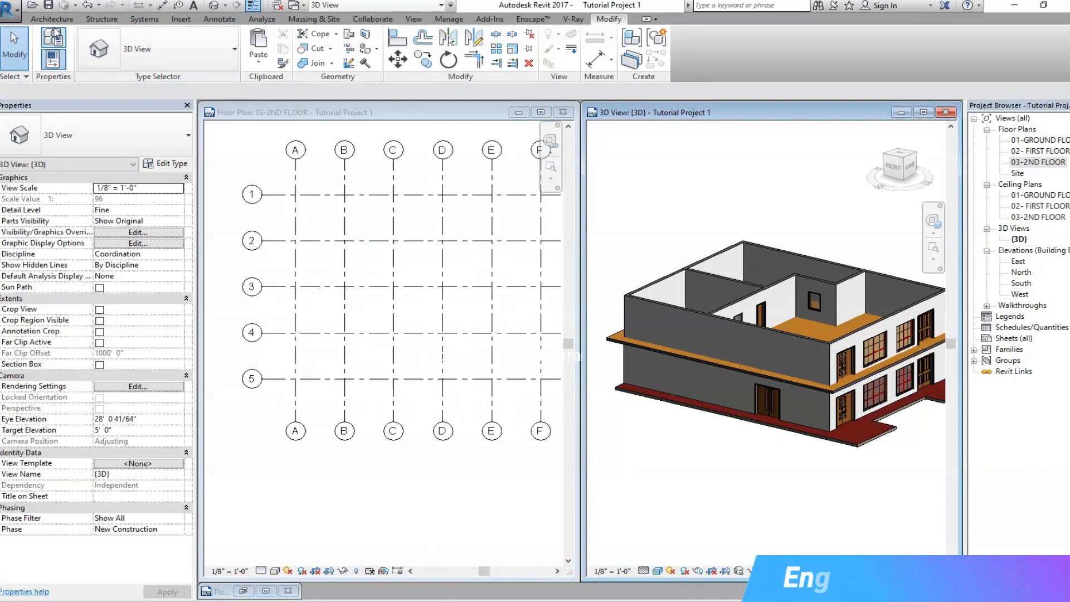
pyautogui.doubleClick(359, 113)
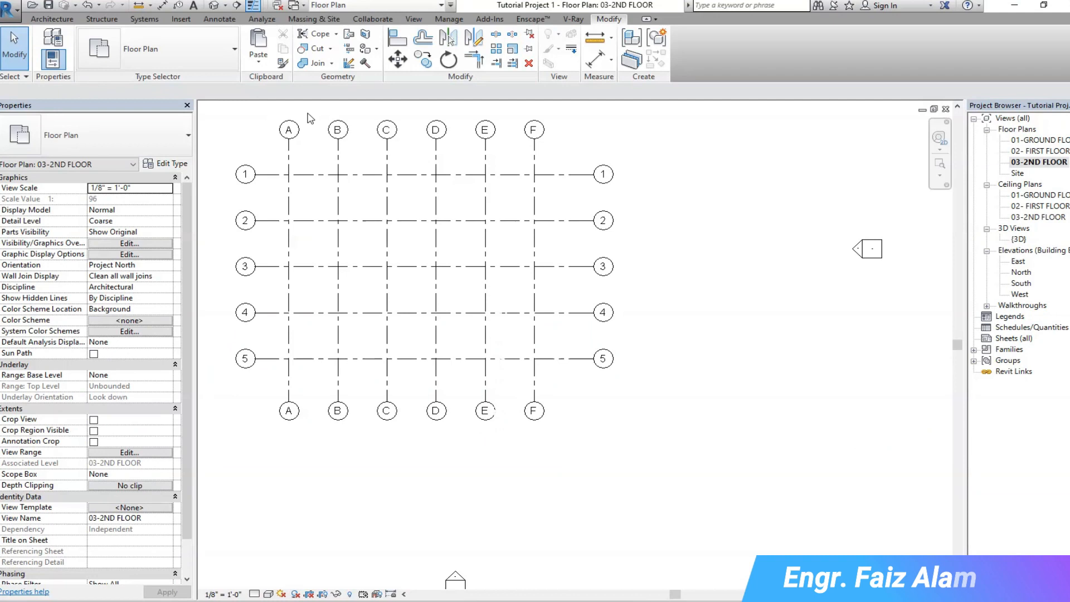
pyautogui.click(934, 109)
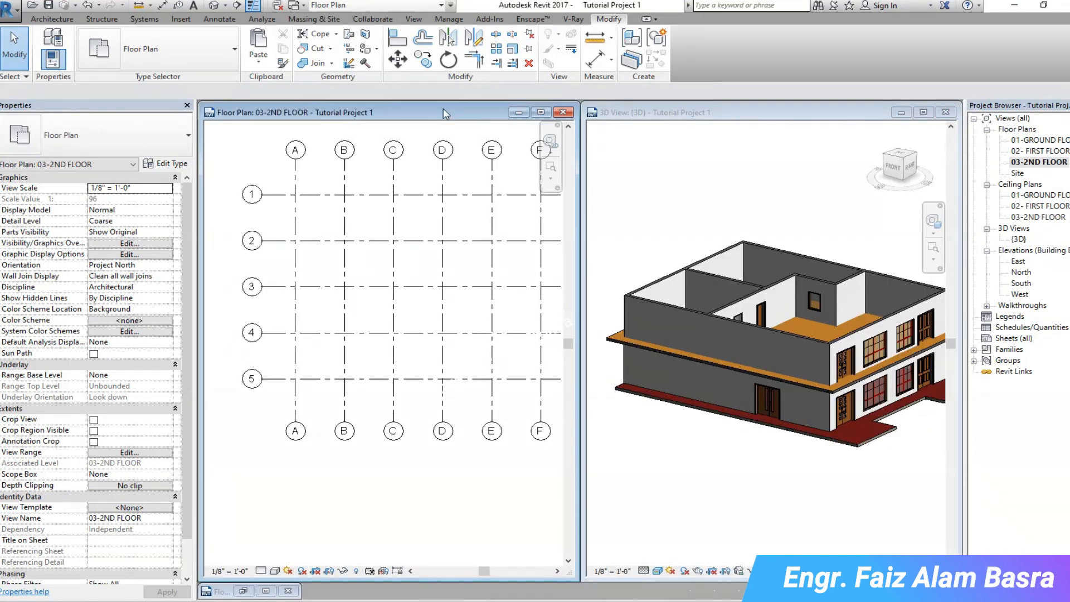
pyautogui.doubleClick(701, 111)
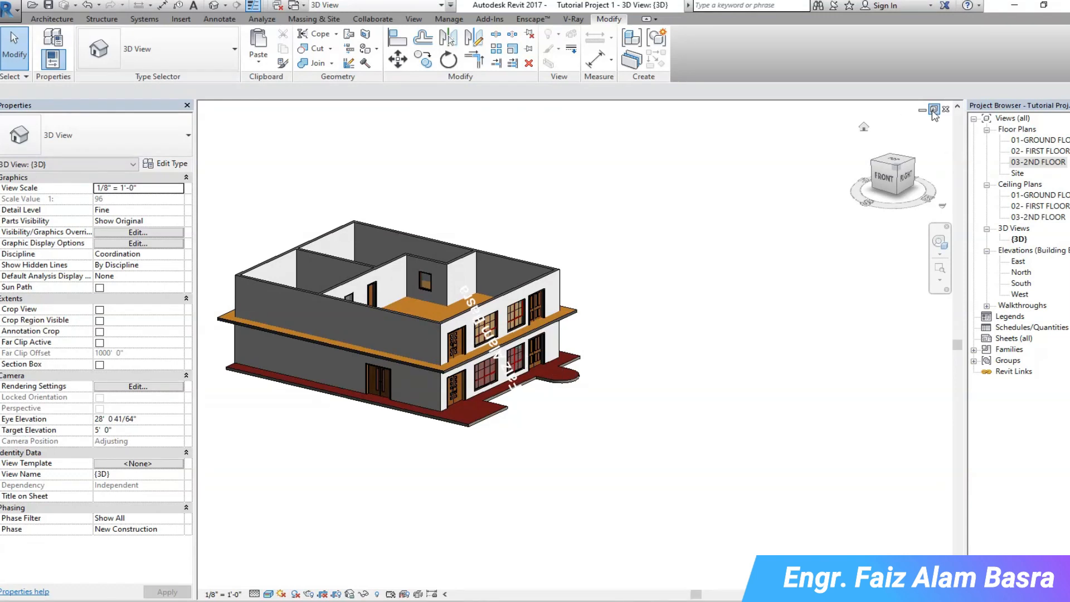
pyautogui.click(934, 110)
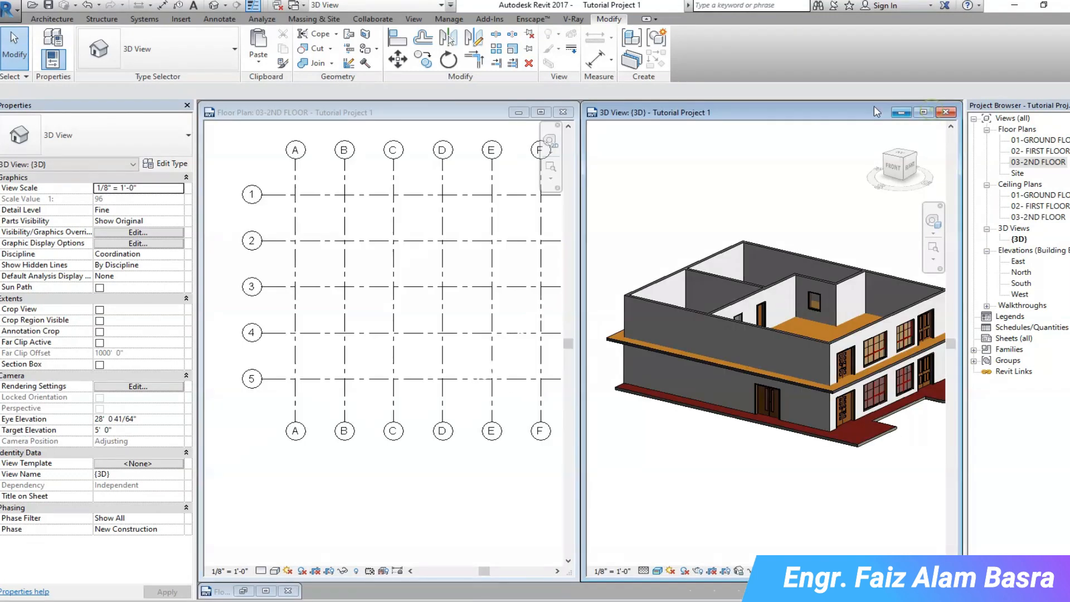
pyautogui.click(52, 19)
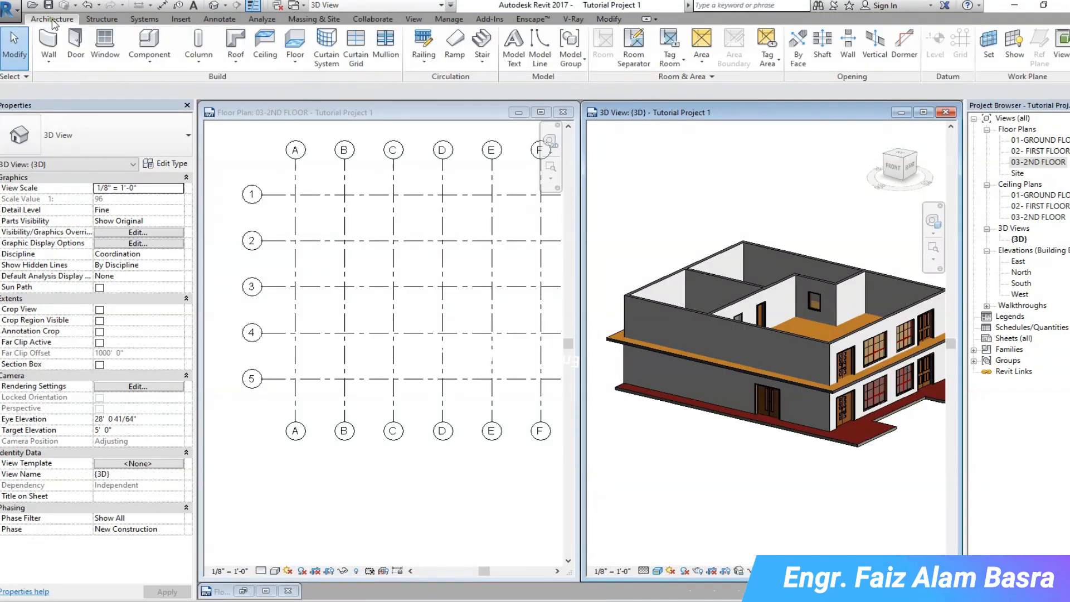
pyautogui.click(336, 112)
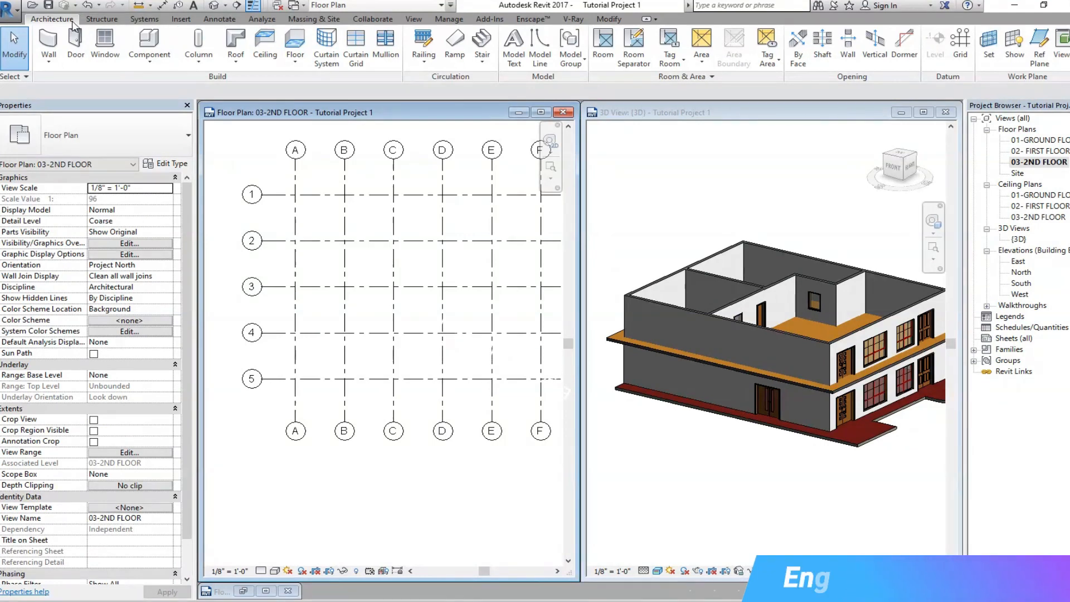
pyautogui.click(233, 66)
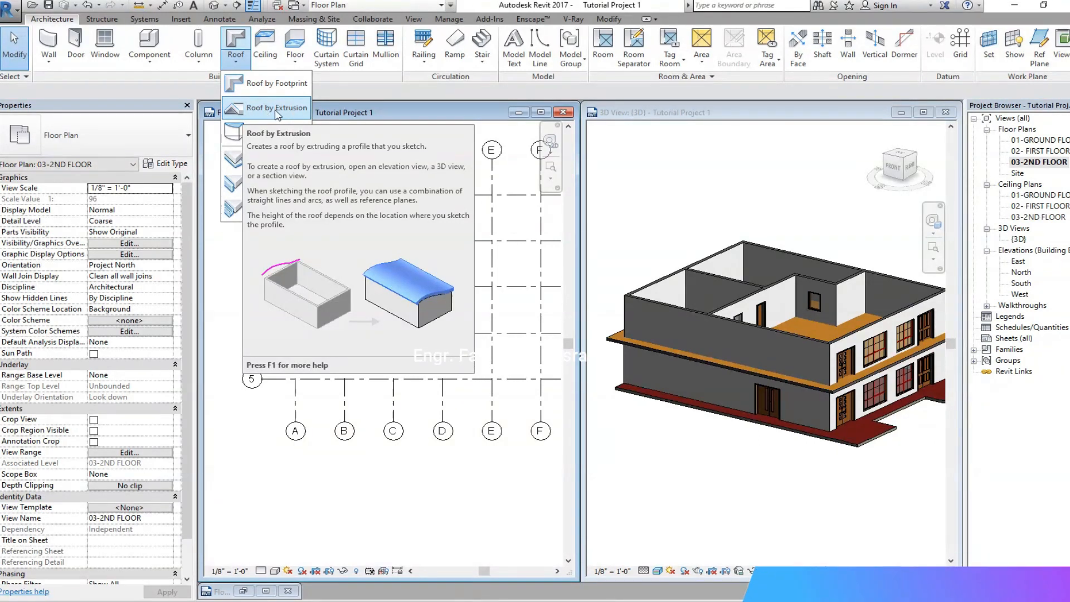
pyautogui.click(271, 108)
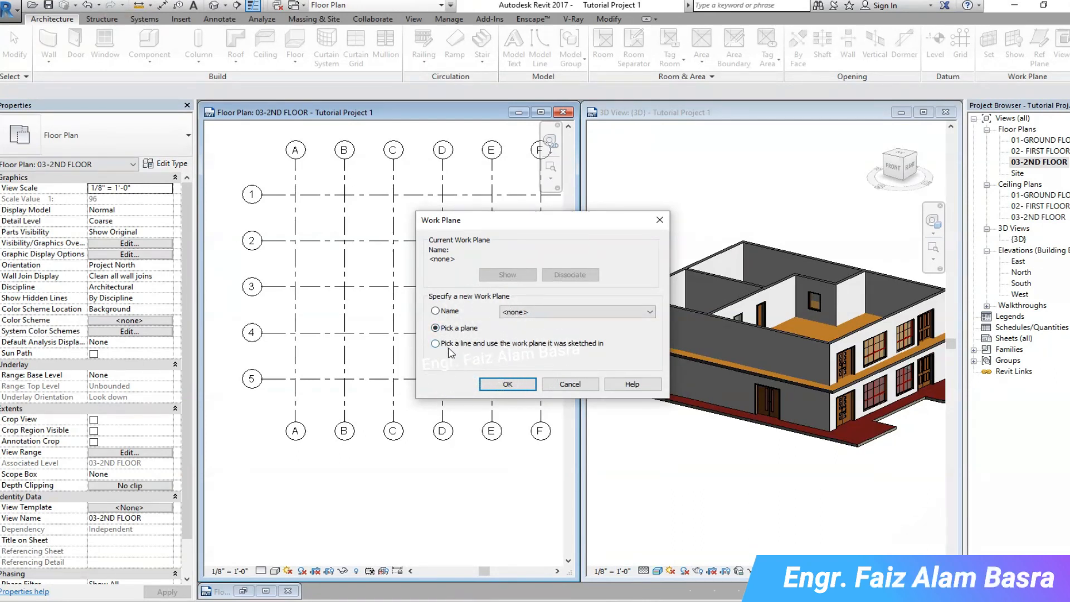
pyautogui.click(507, 383)
pyautogui.click(279, 378)
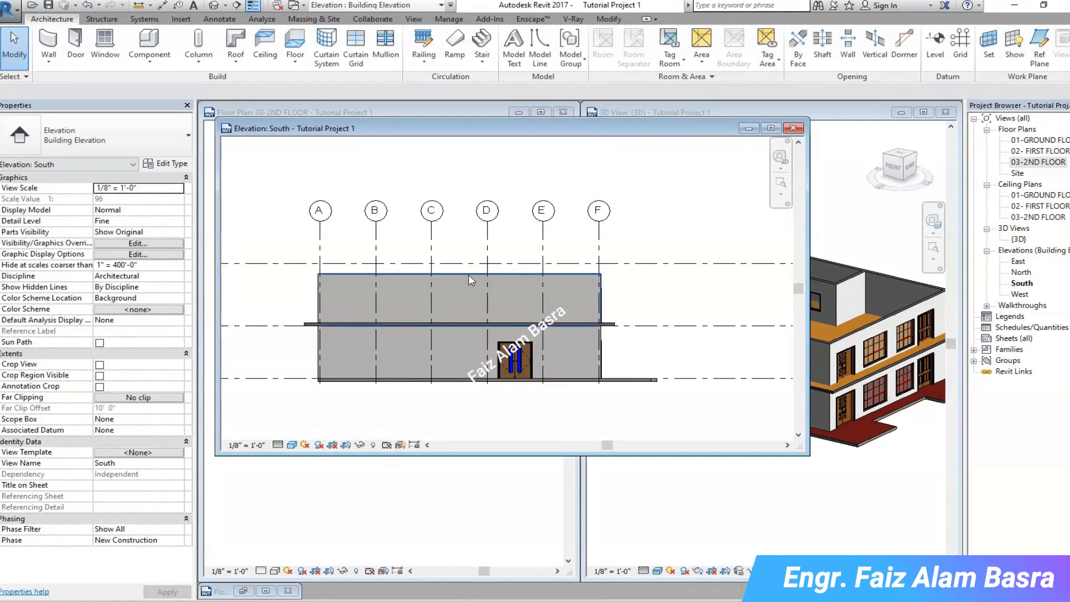
pyautogui.moveTo(289, 252); pyautogui.dragTo(309, 265)
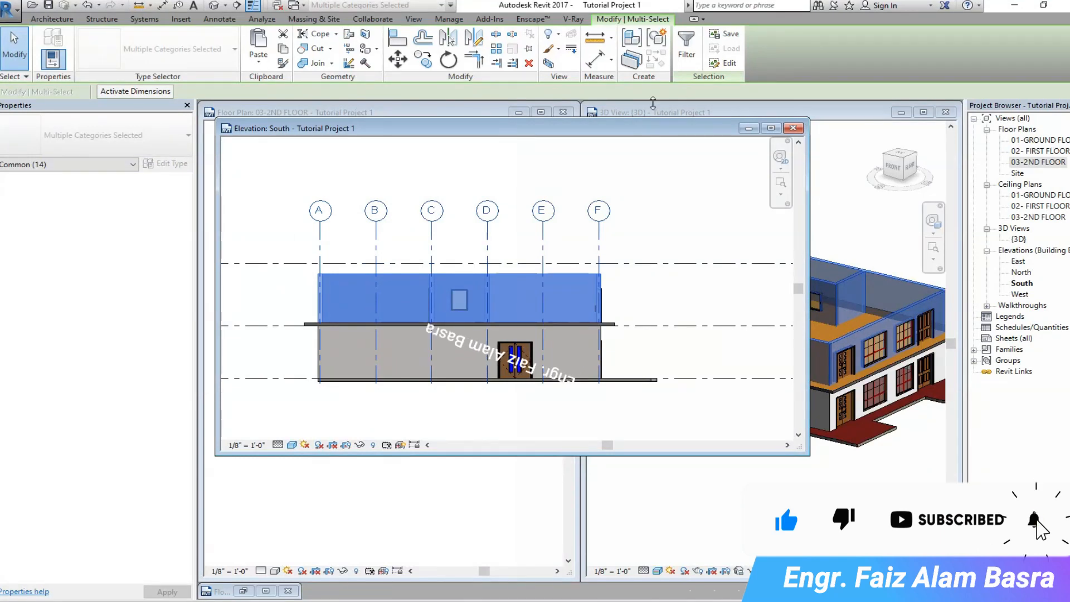
pyautogui.click(15, 44)
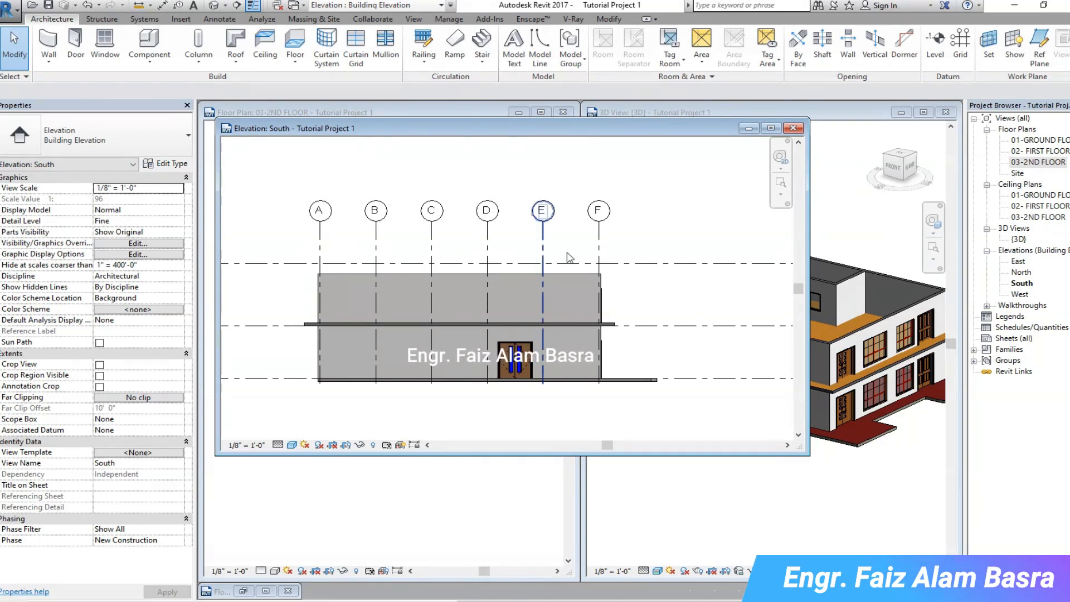
pyautogui.click(791, 128)
pyautogui.scroll(-3, 274, 254)
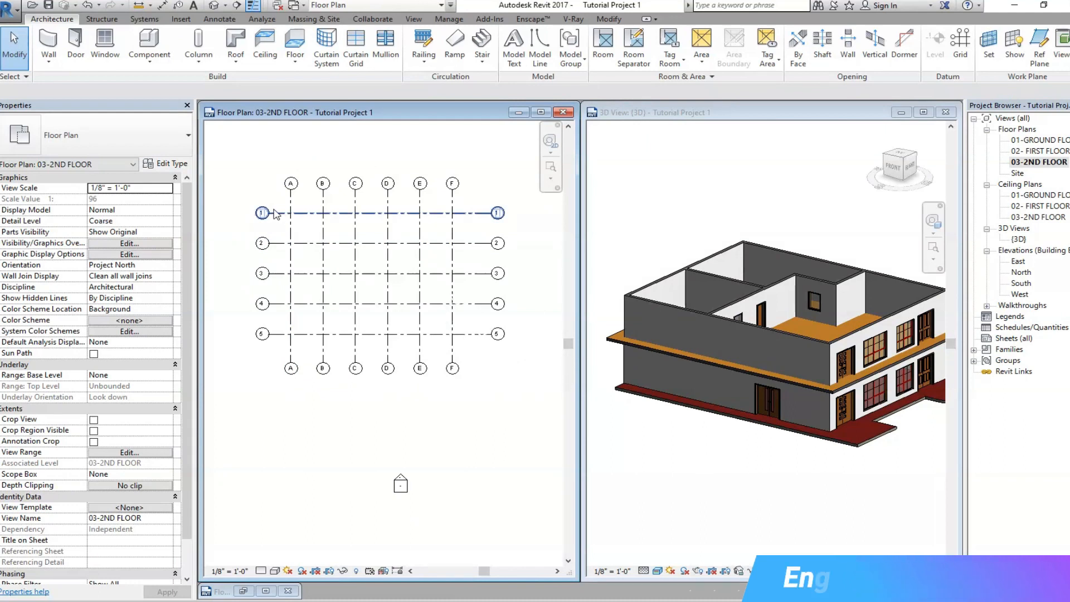
# Step: Set the underlay base level of the 03-2ND FLOOR plan to 02- FIRST FLOOR and check the underlaid walls against the grids
pyautogui.moveTo(281, 202); pyautogui.dragTo(467, 344)
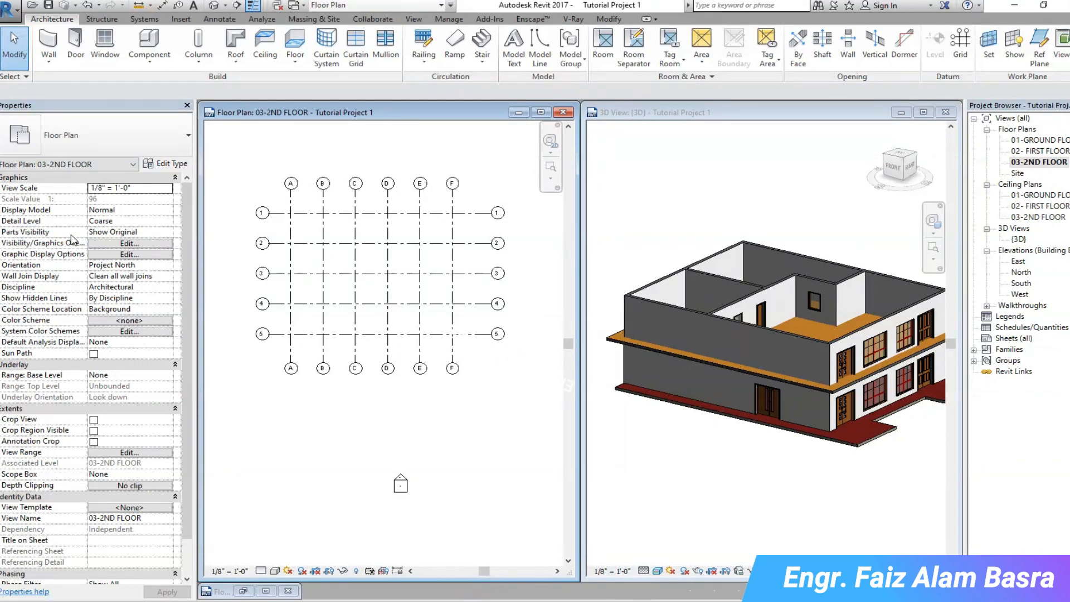
pyautogui.scroll(-3, 75, 242)
pyautogui.click(141, 342)
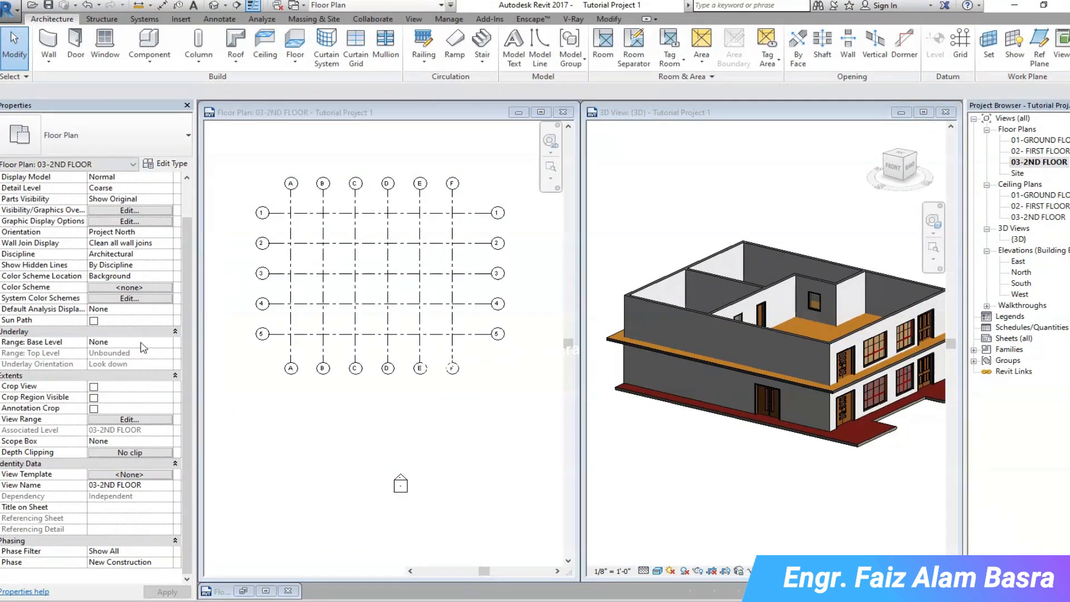
pyautogui.click(141, 343)
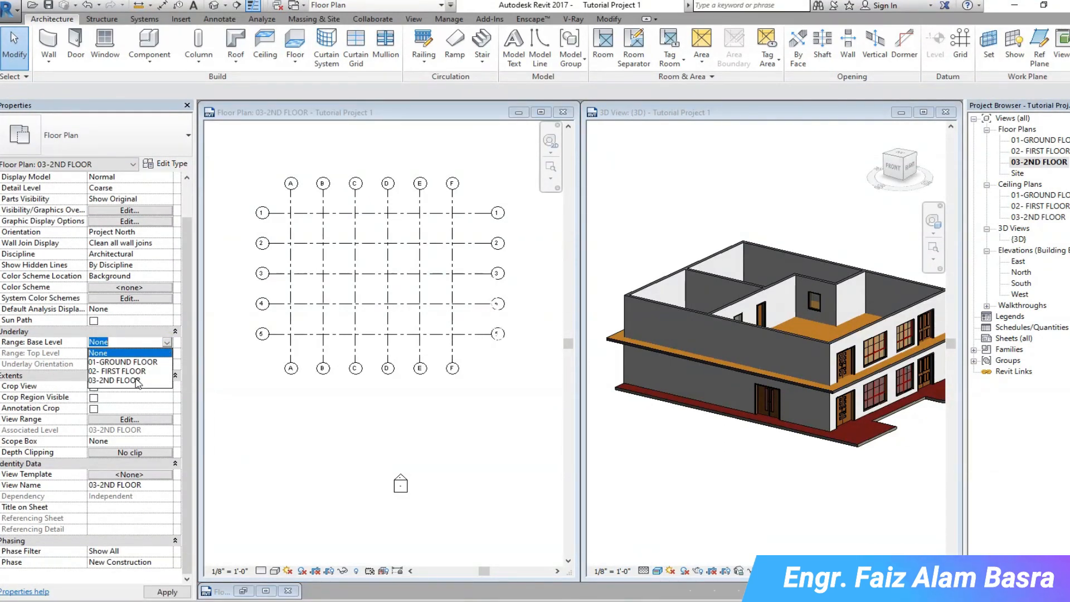
pyautogui.click(138, 382)
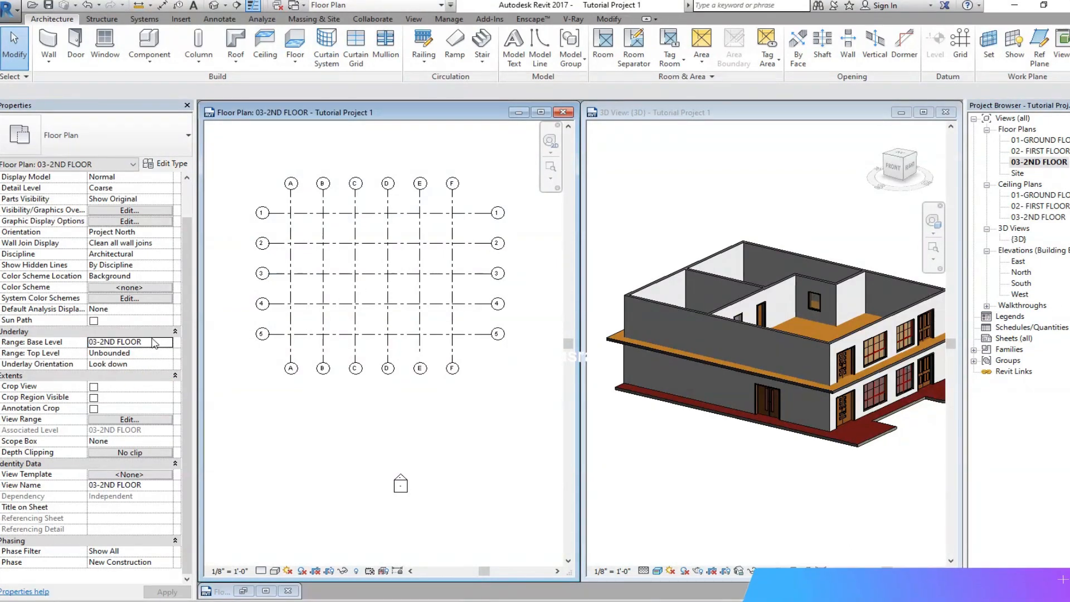
pyautogui.click(167, 343)
pyautogui.click(138, 371)
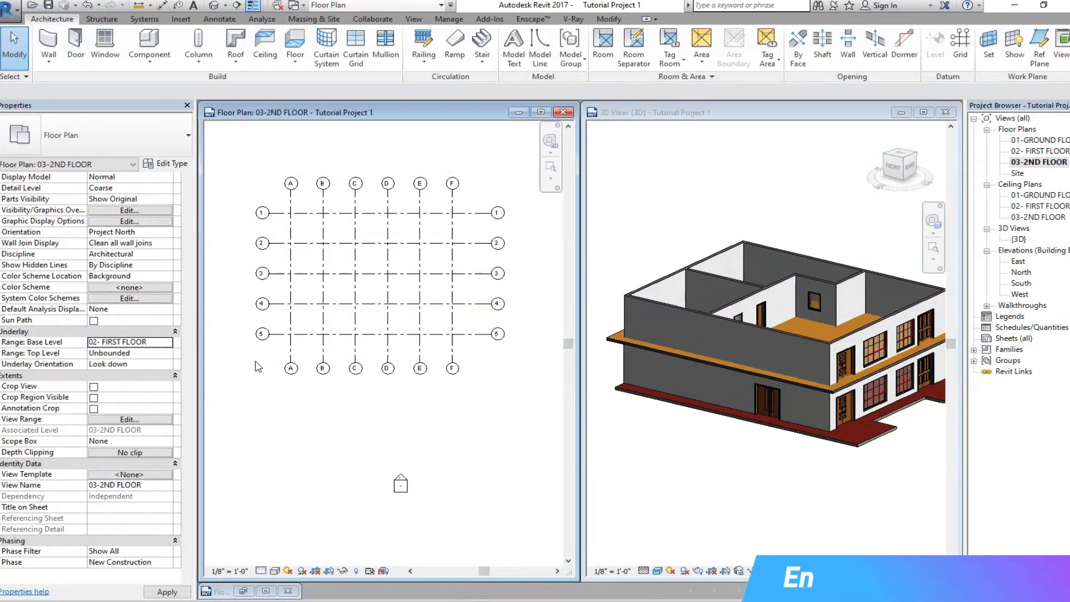
pyautogui.scroll(2, 284, 287)
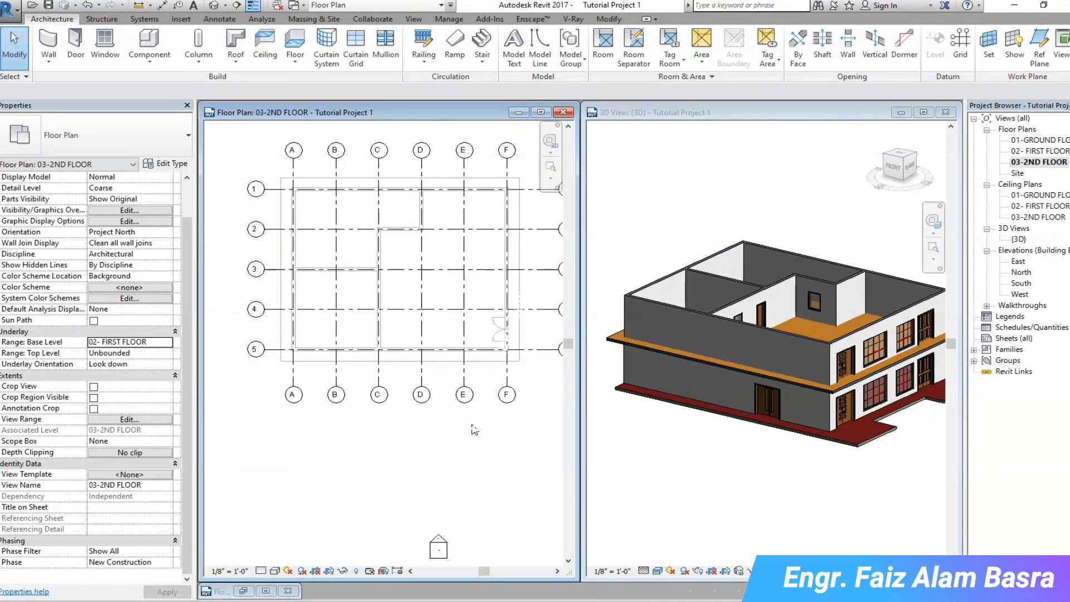
pyautogui.scroll(-2, 463, 401)
pyautogui.keyDown('shift'); pyautogui.moveTo(613, 342); pyautogui.dragTo(796, 311, button='middle'); pyautogui.keyUp('shift')
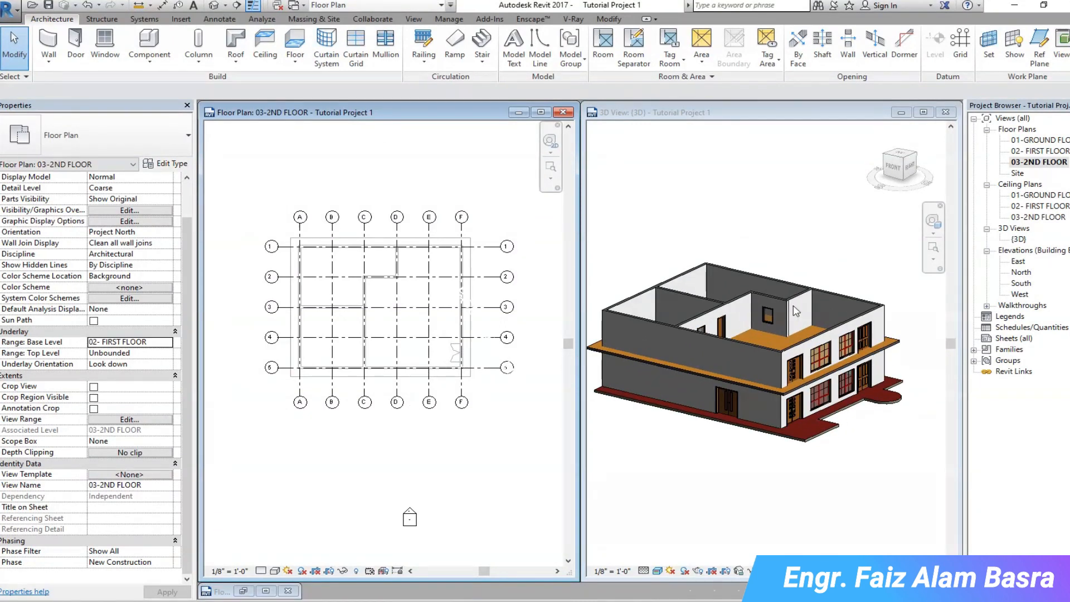
# Step: Try to window-select the underlaid first-floor walls in the 03-2ND FLOOR plan and check the selected categories with Filter
pyautogui.click(906, 326)
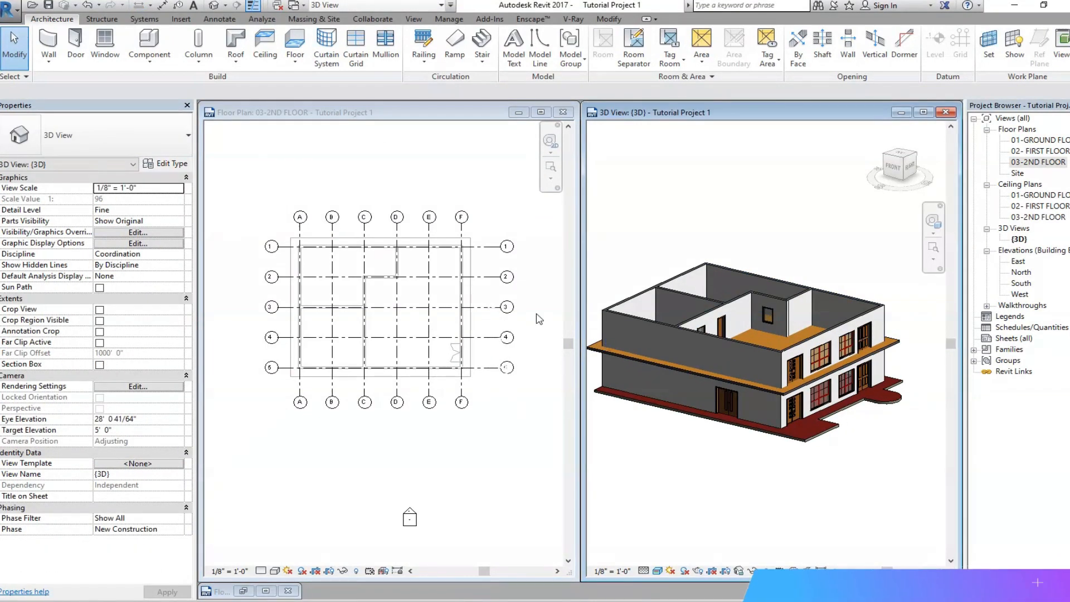
pyautogui.scroll(2, 313, 259)
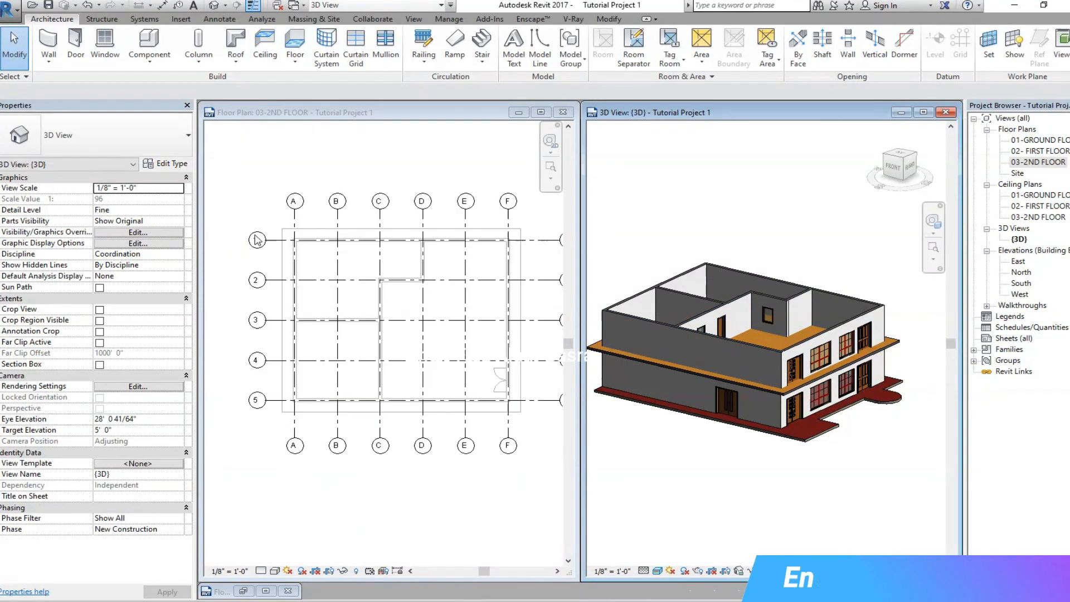
pyautogui.click(287, 233)
pyautogui.moveTo(287, 233); pyautogui.dragTo(515, 406)
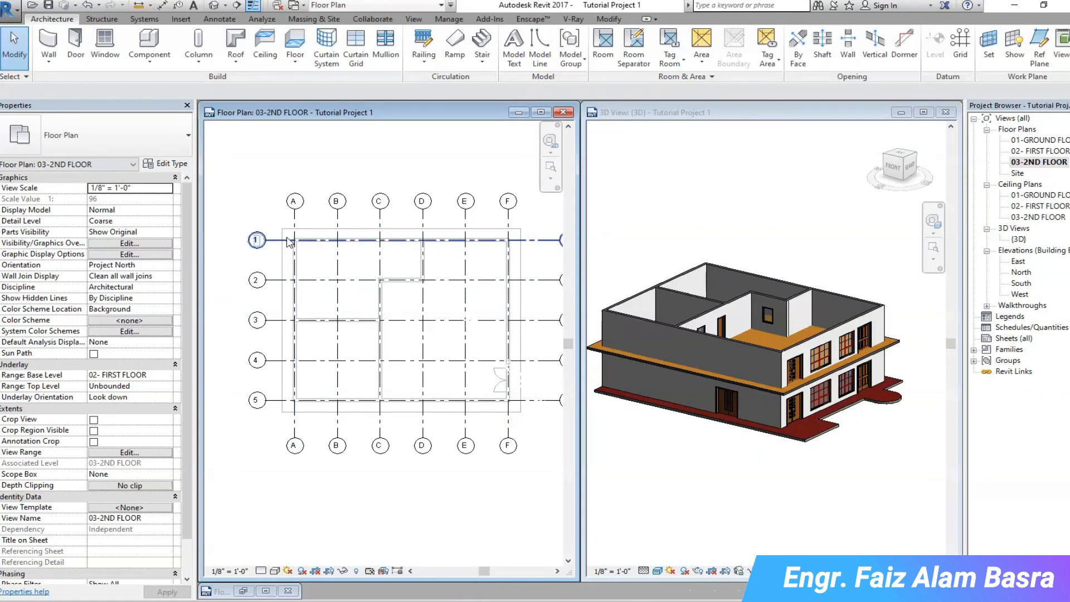
pyautogui.moveTo(287, 237); pyautogui.dragTo(517, 413)
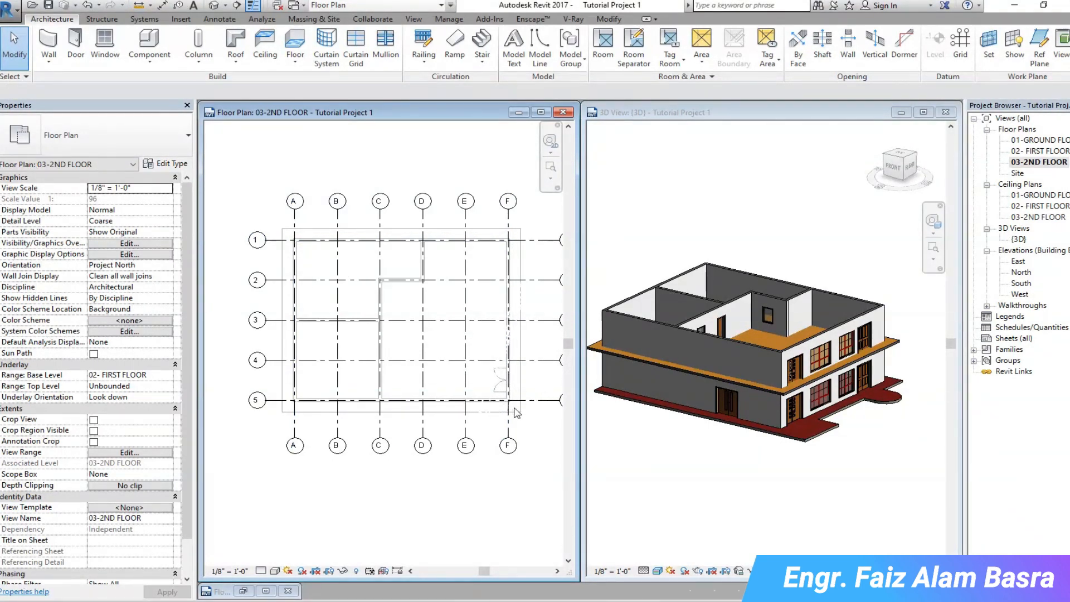
pyautogui.moveTo(355, 277); pyautogui.dragTo(528, 422)
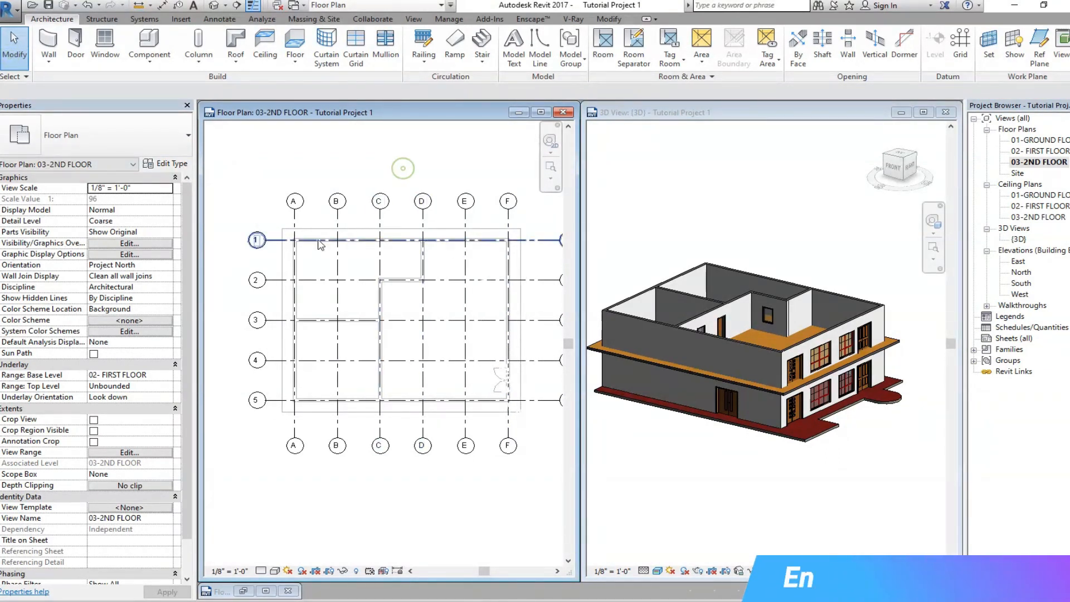
pyautogui.moveTo(318, 248); pyautogui.dragTo(273, 226)
pyautogui.click(729, 45)
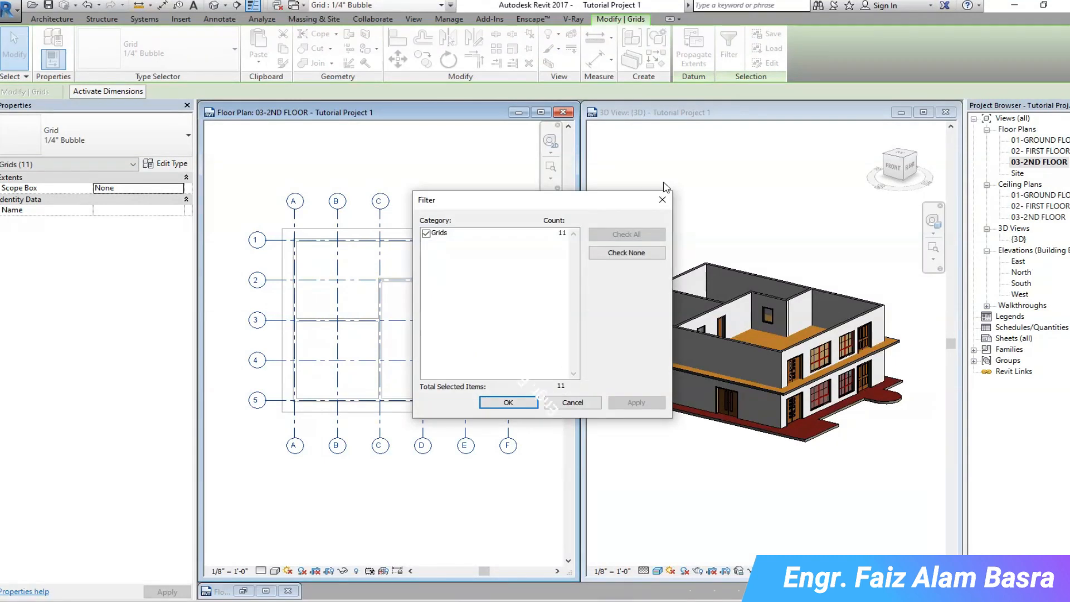
pyautogui.click(579, 404)
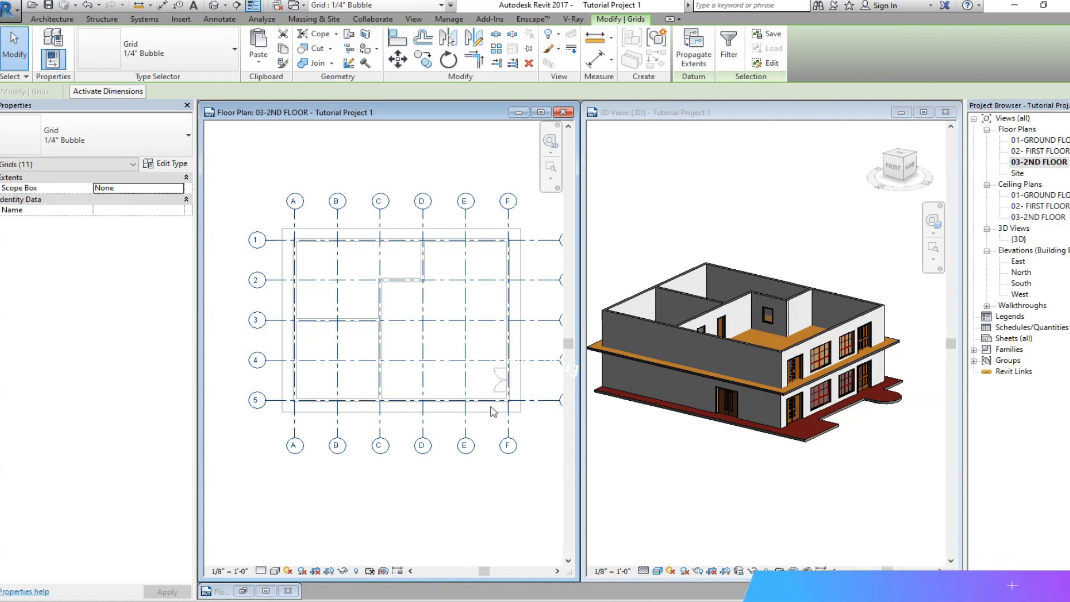
# Step: Clear the grid selection and try to pick the underlaid walls one by one along grids F and 5
pyautogui.scroll(3, 479, 411)
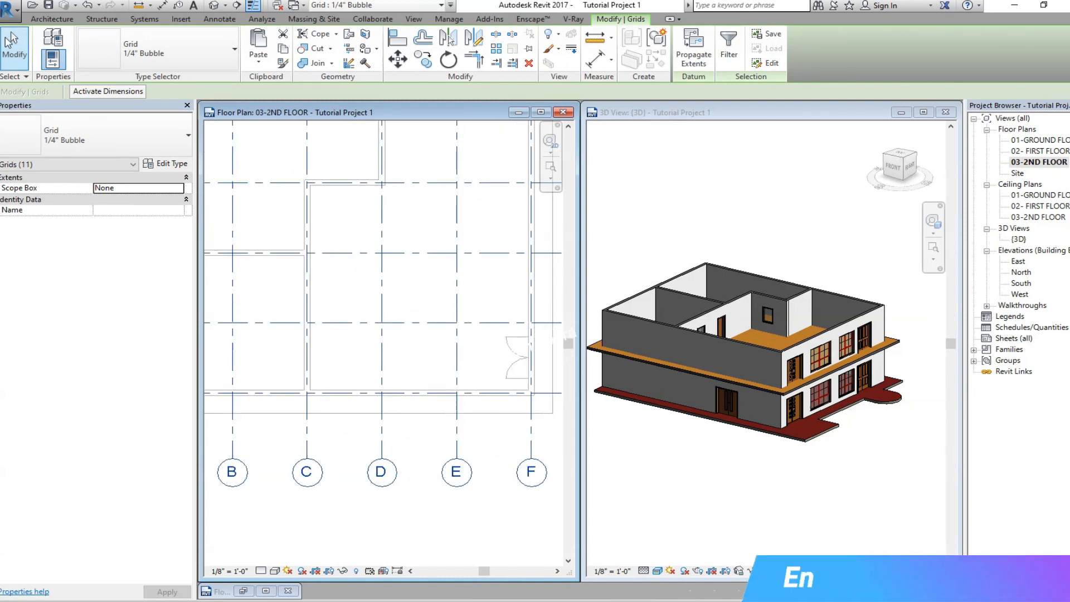
pyautogui.click(14, 47)
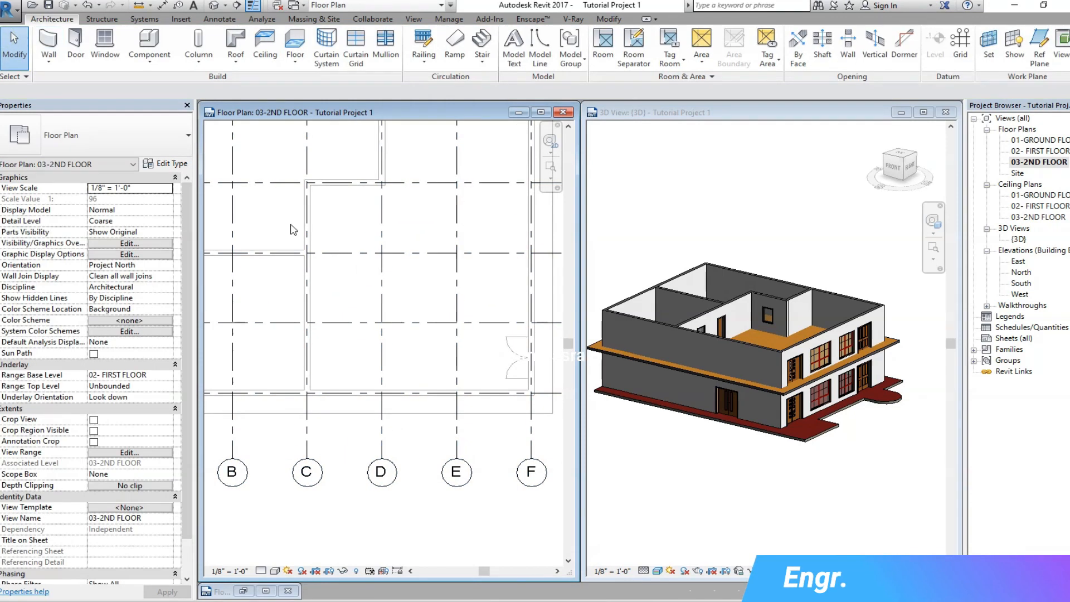
pyautogui.click(534, 310)
pyautogui.click(440, 316)
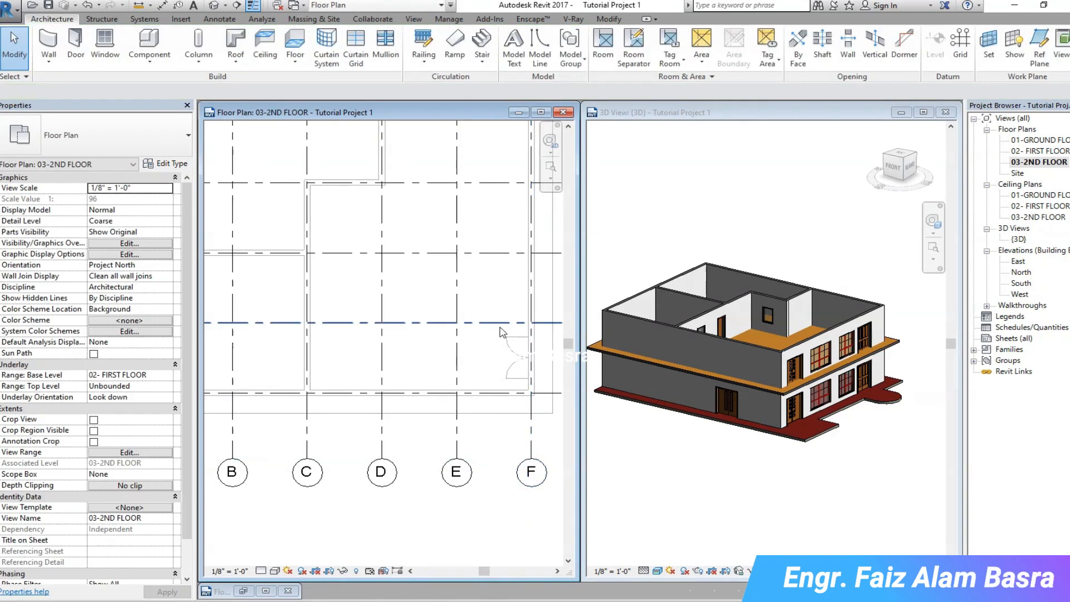
pyautogui.click(470, 393)
pyautogui.scroll(-1, 533, 383)
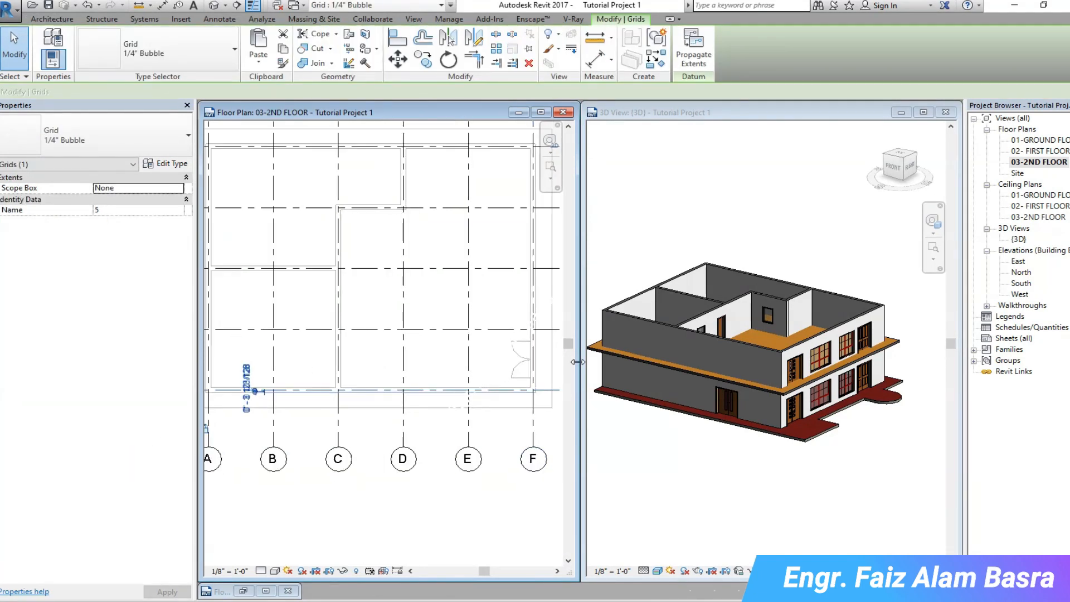
pyautogui.scroll(-1, 567, 314)
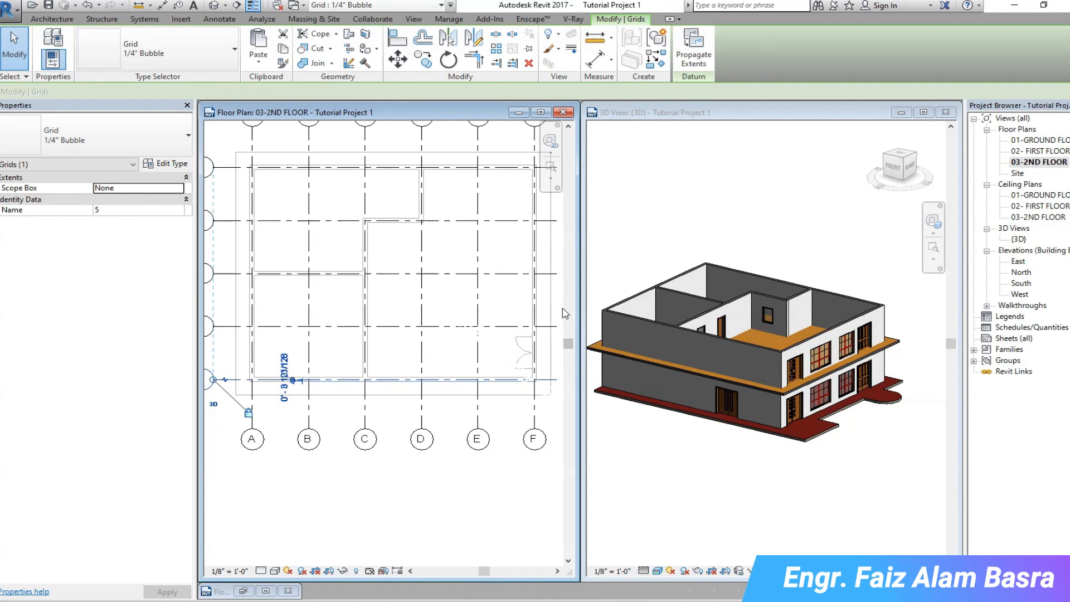
pyautogui.click(417, 463)
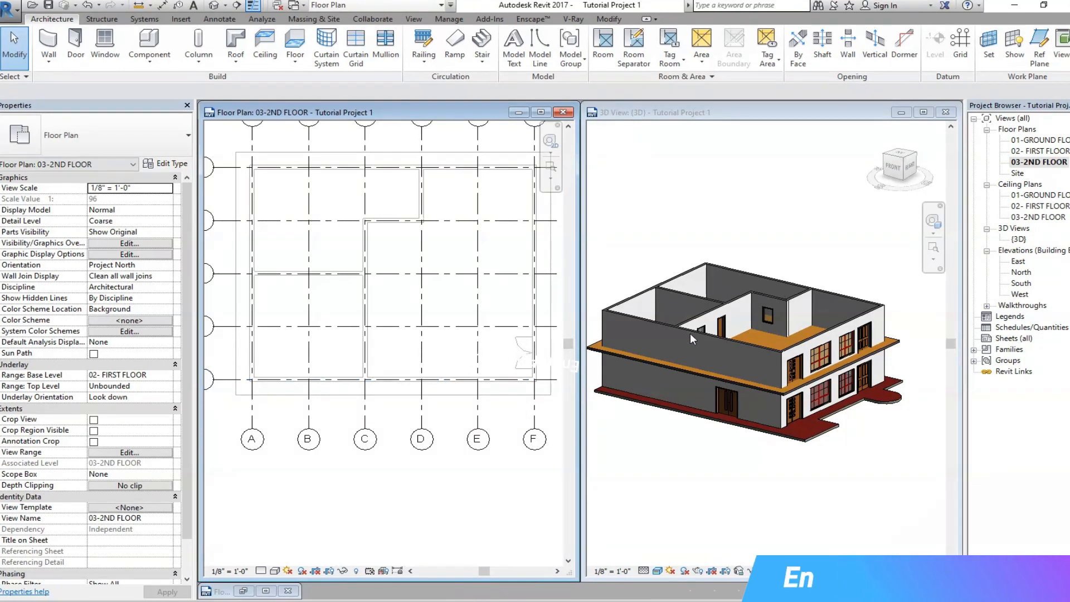
# Step: Select all exterior and interior first-floor walls in the 3D view and check their top constraint
pyautogui.click(733, 342)
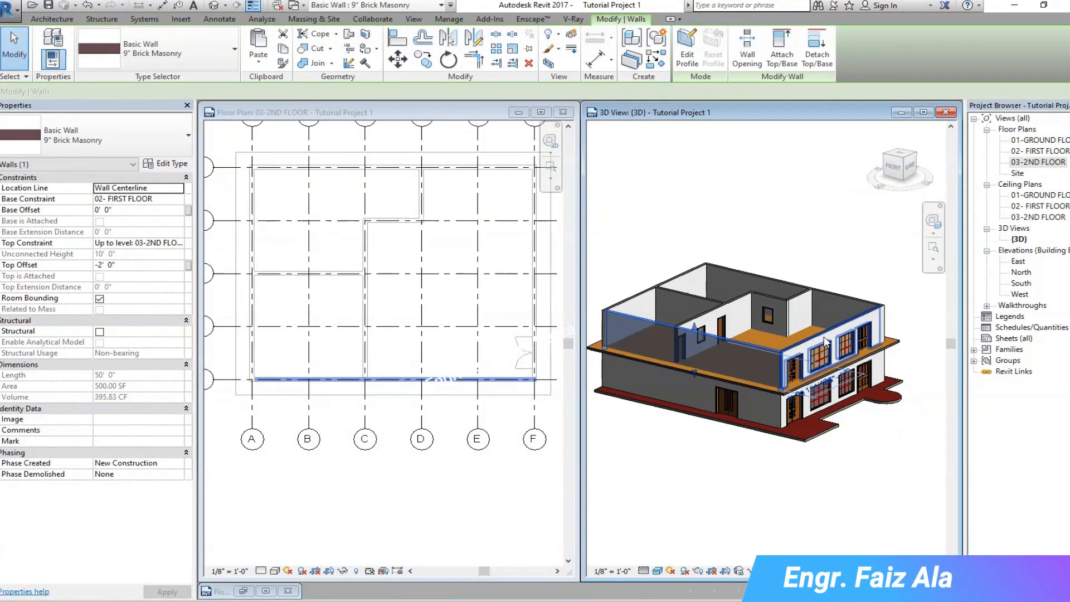
pyautogui.keyDown('ctrl'); pyautogui.click(847, 313); pyautogui.keyUp('ctrl')
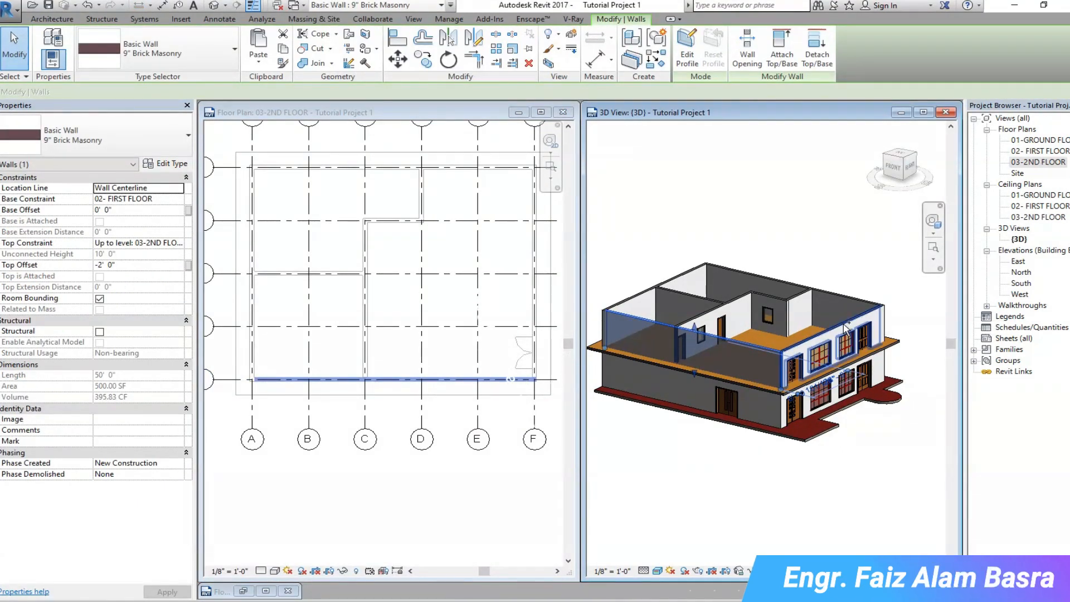
pyautogui.keyDown('ctrl'); pyautogui.click(794, 299); pyautogui.keyUp('ctrl')
pyautogui.keyDown('ctrl'); pyautogui.click(795, 298); pyautogui.keyUp('ctrl')
pyautogui.keyDown('ctrl'); pyautogui.click(767, 306); pyautogui.keyUp('ctrl')
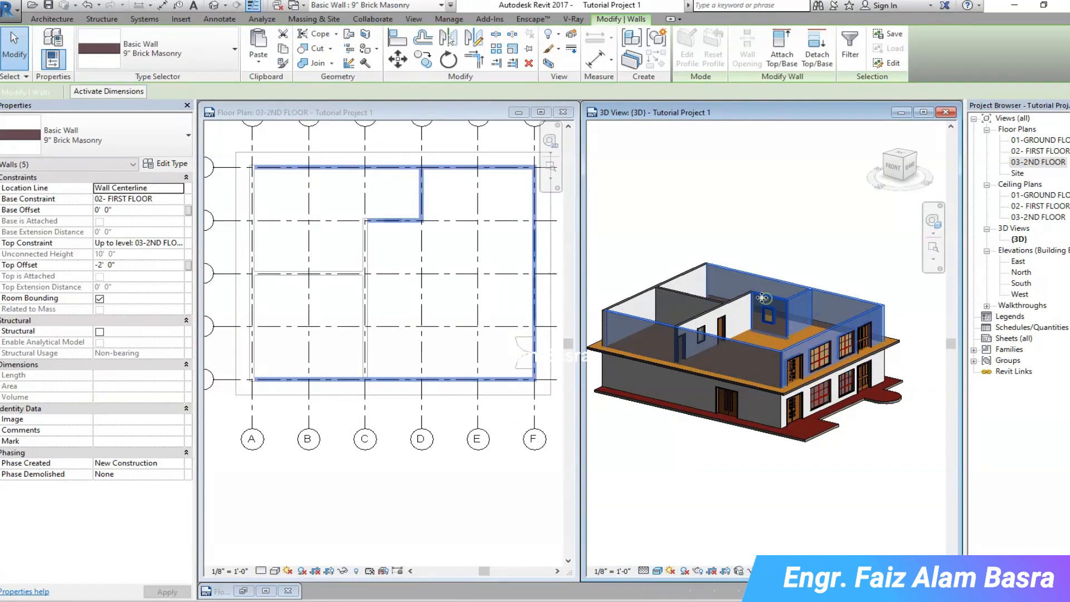
pyautogui.keyDown('ctrl'); pyautogui.click(724, 310); pyautogui.keyUp('ctrl')
pyautogui.keyDown('ctrl'); pyautogui.click(669, 290); pyautogui.keyUp('ctrl')
pyautogui.keyDown('ctrl'); pyautogui.click(668, 290); pyautogui.keyUp('ctrl')
pyautogui.keyDown('ctrl'); pyautogui.click(648, 296); pyautogui.keyUp('ctrl')
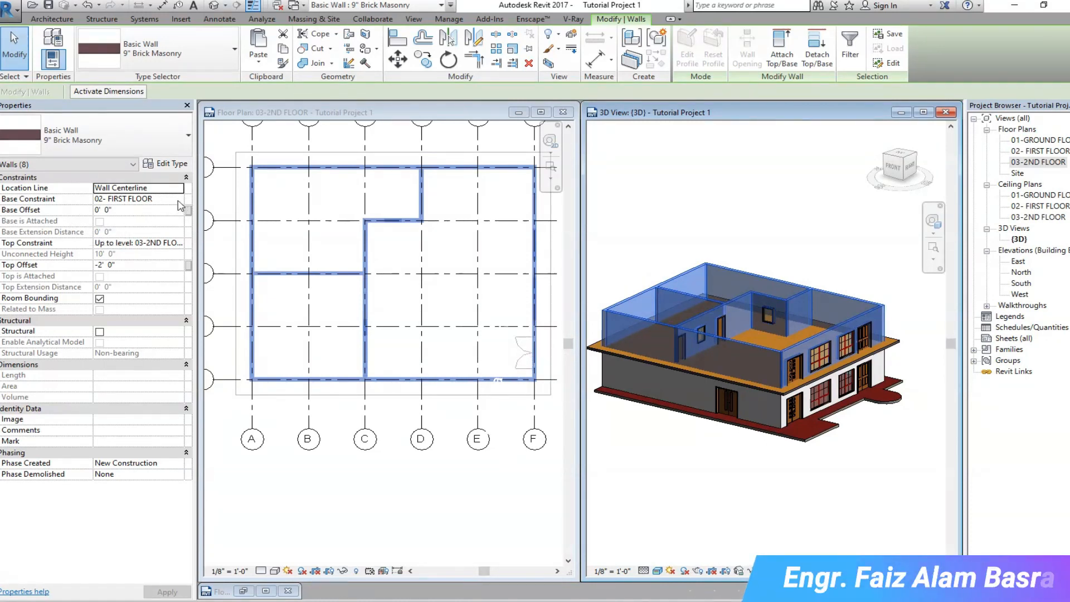
pyautogui.click(177, 243)
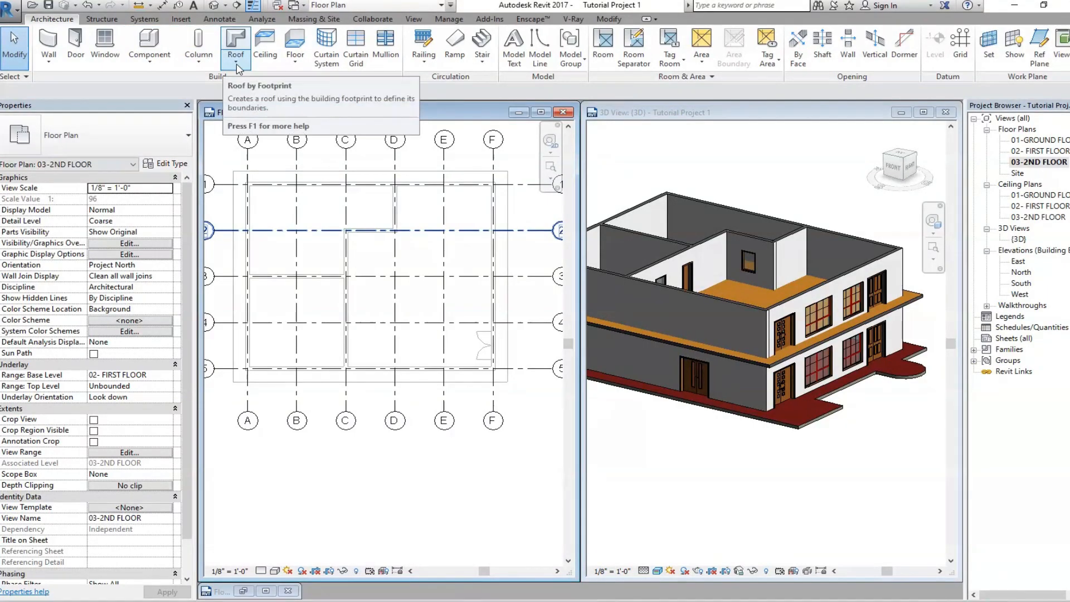
# Step: Create a flat 6" roof by footprint on 03-2ND FLOOR with a rectangular boundary along the outer faces of the exterior walls
pyautogui.click(238, 68)
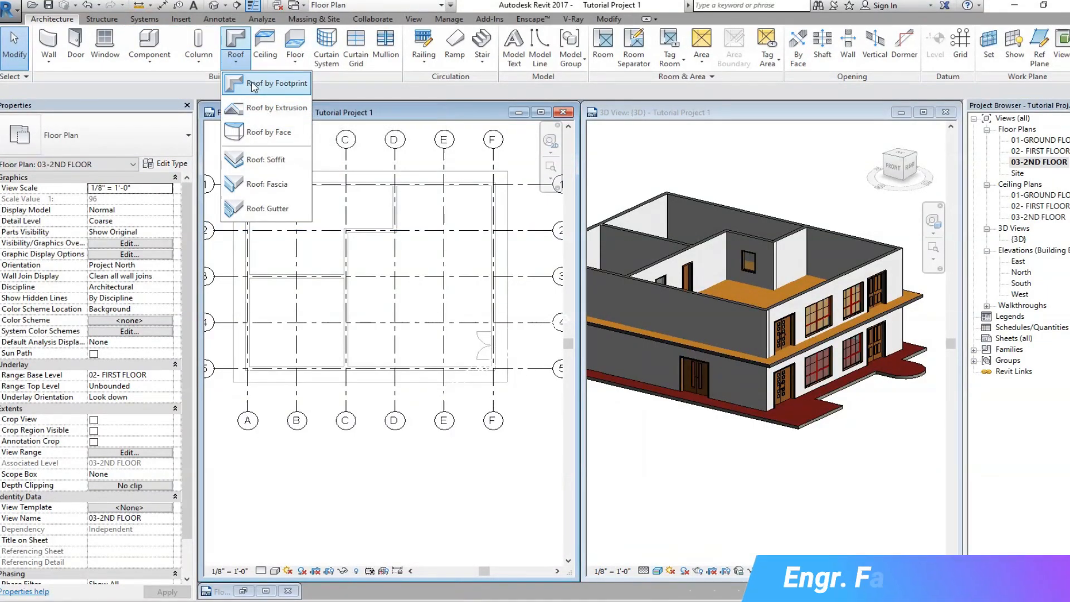
pyautogui.click(261, 84)
pyautogui.scroll(3, 249, 191)
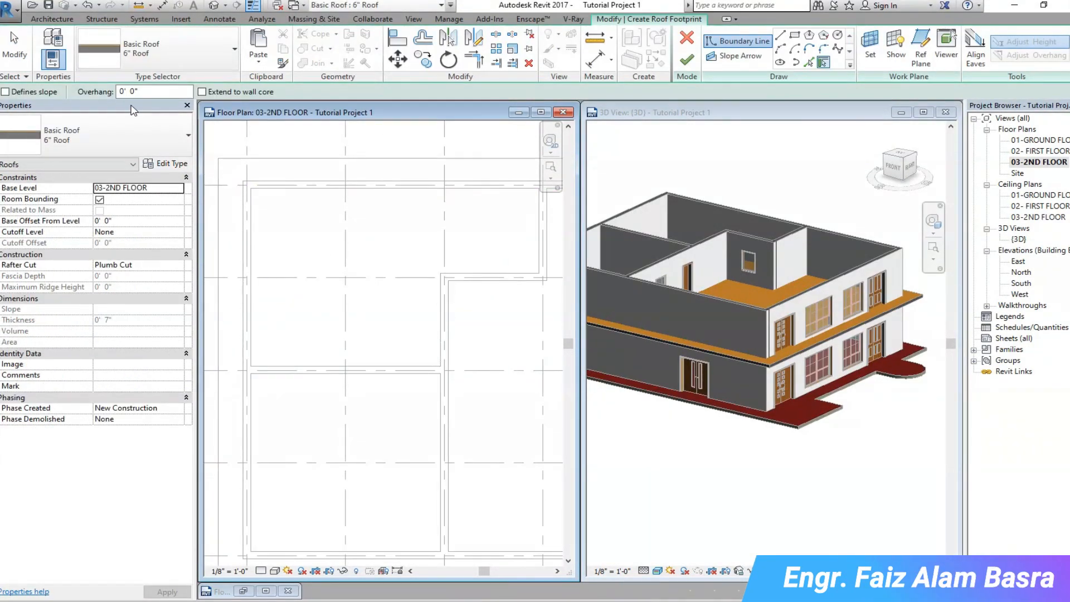
pyautogui.click(794, 35)
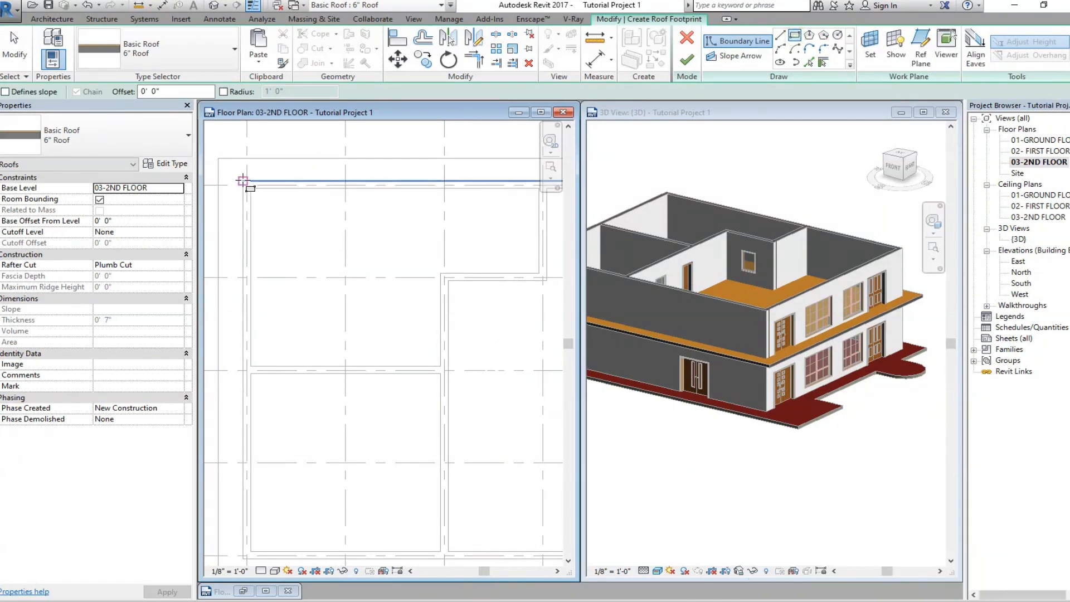
pyautogui.click(243, 181)
pyautogui.scroll(-4, 261, 186)
pyautogui.scroll(2, 461, 338)
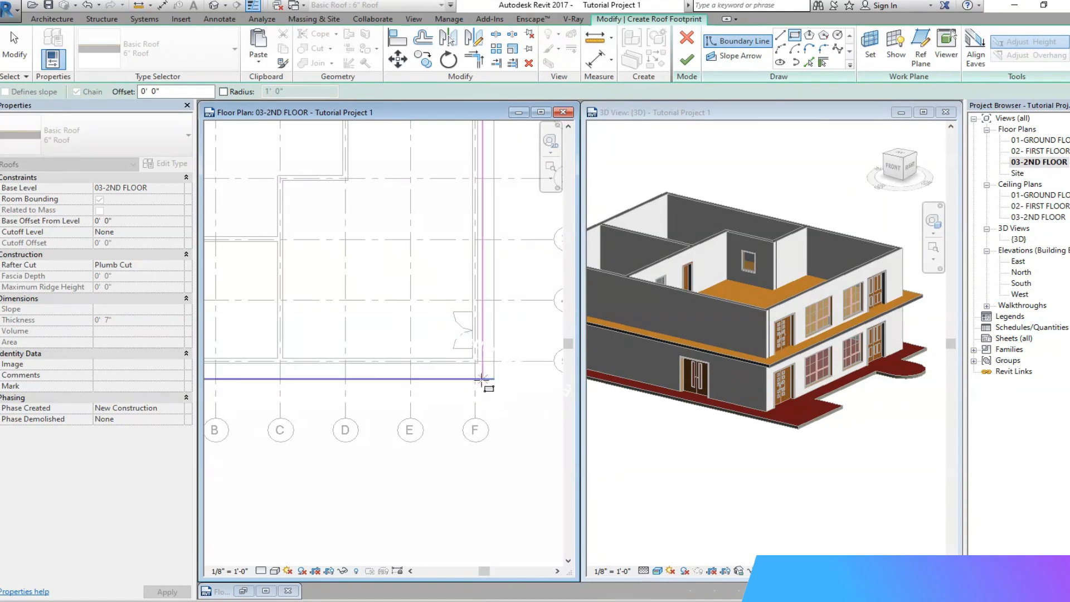
pyautogui.click(476, 353)
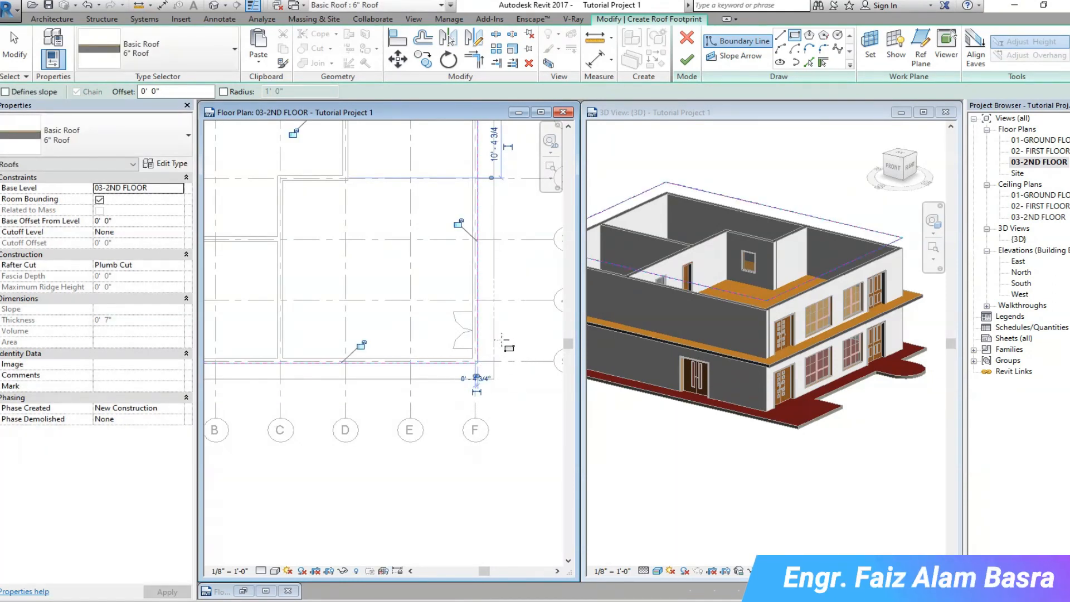
pyautogui.click(687, 59)
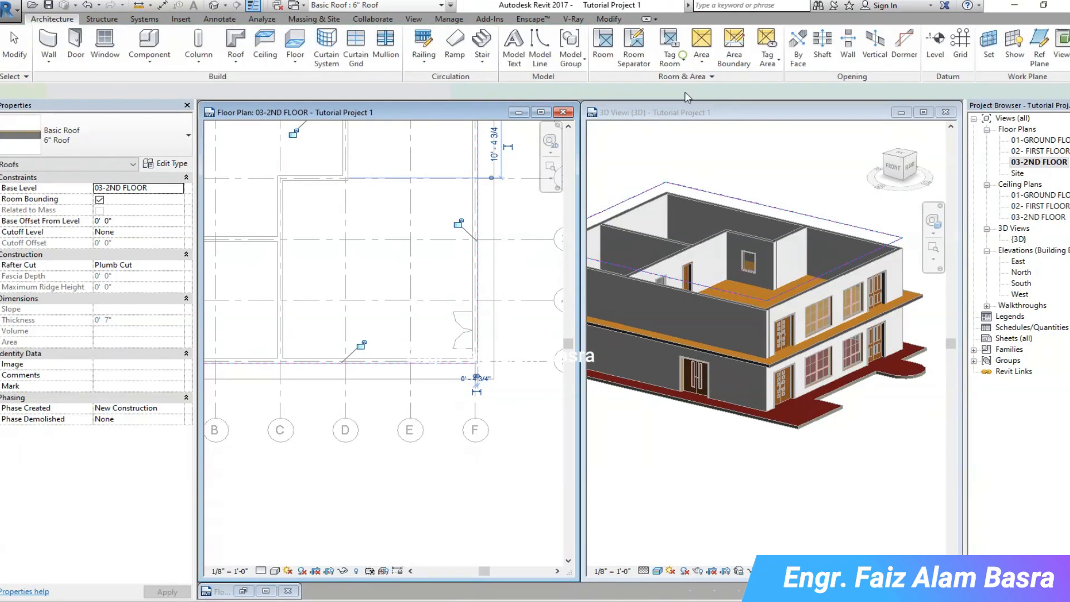
# Step: Set the top offset of the first-floor exterior wall along grid 5 to 0' 0"
pyautogui.scroll(4, 741, 310)
pyautogui.scroll(2, 783, 290)
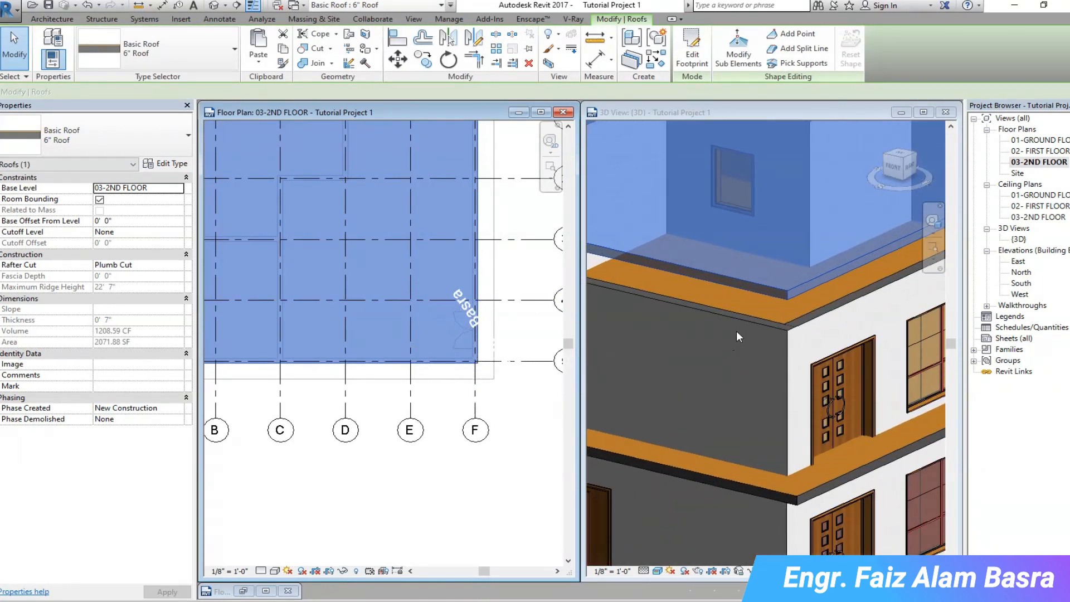
pyautogui.scroll(-4, 734, 336)
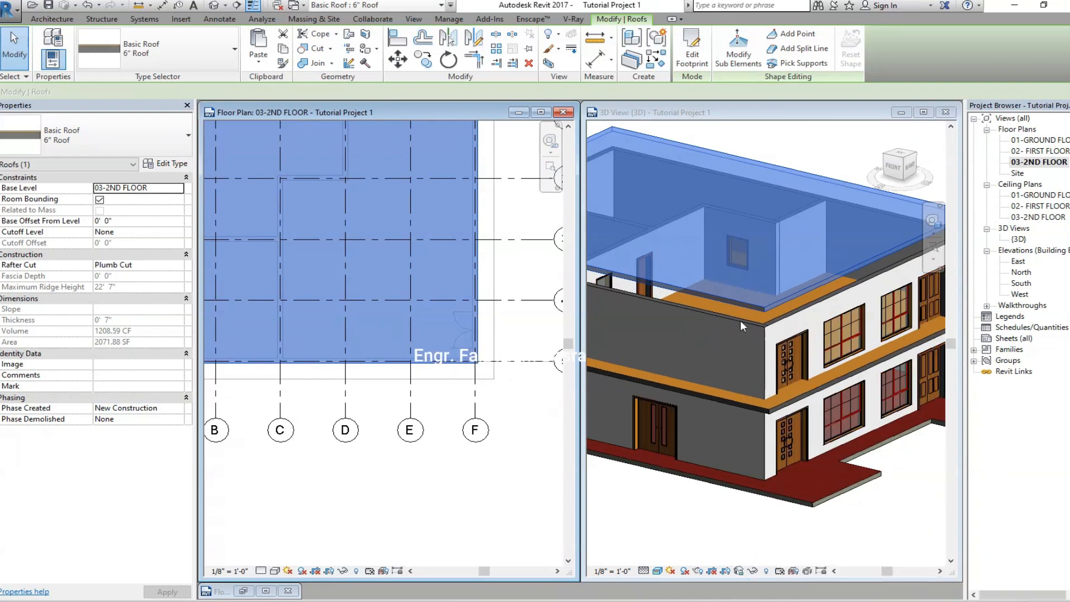
pyautogui.press('Escape')
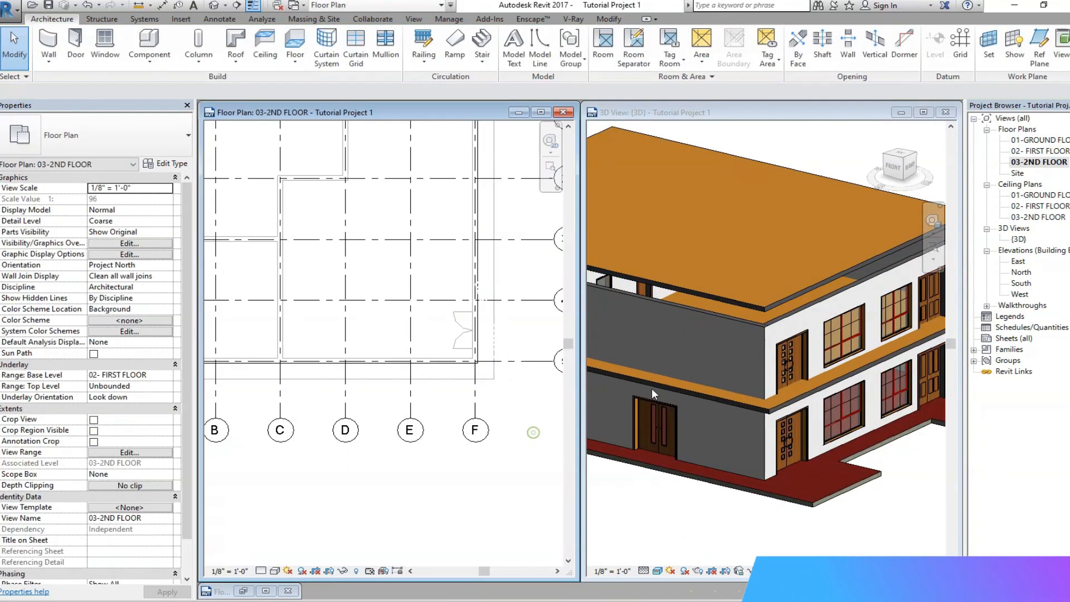
pyautogui.click(743, 321)
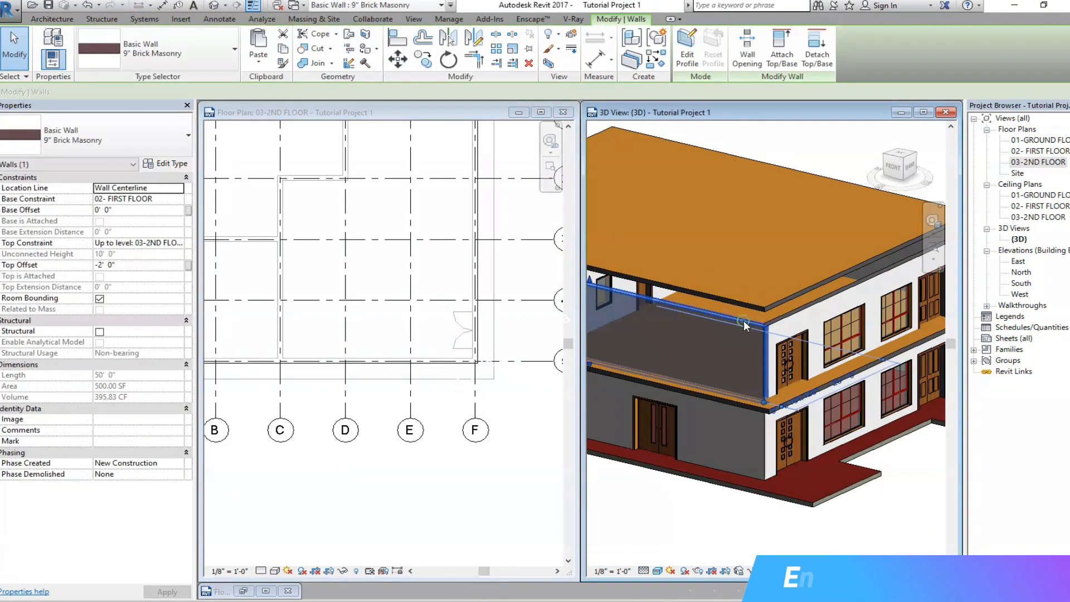
pyautogui.click(99, 265)
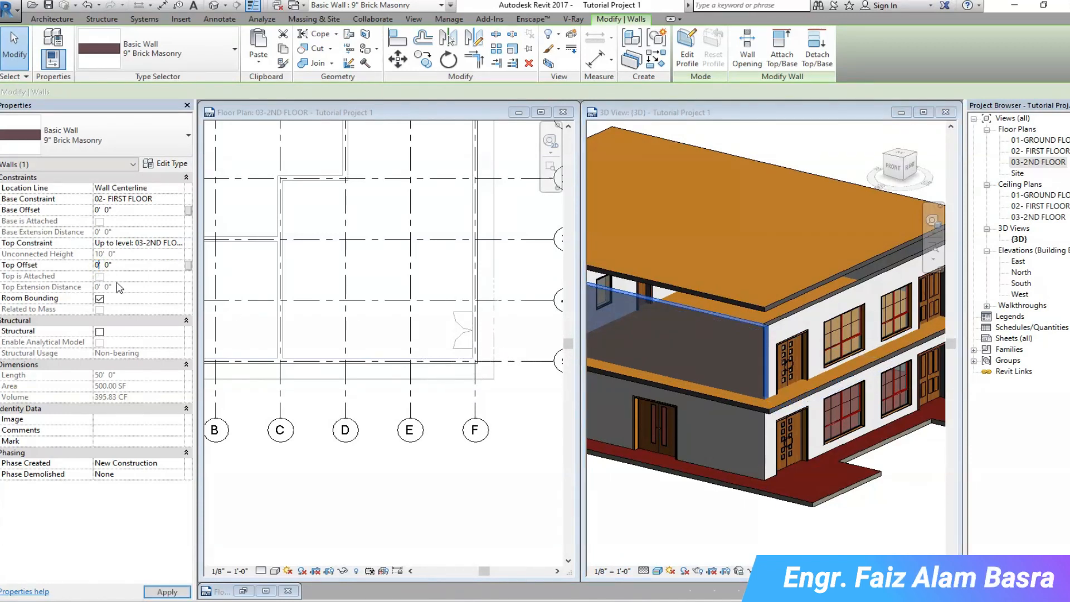
pyautogui.click(167, 591)
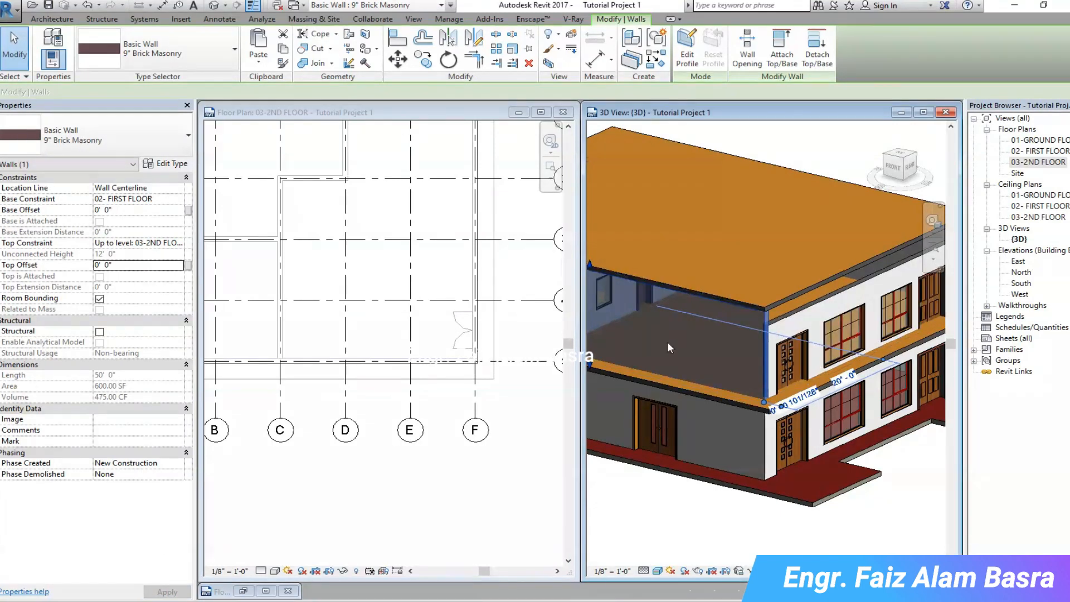
# Step: Delete the footprint roof from the top of the house
pyautogui.scroll(-4, 408, 306)
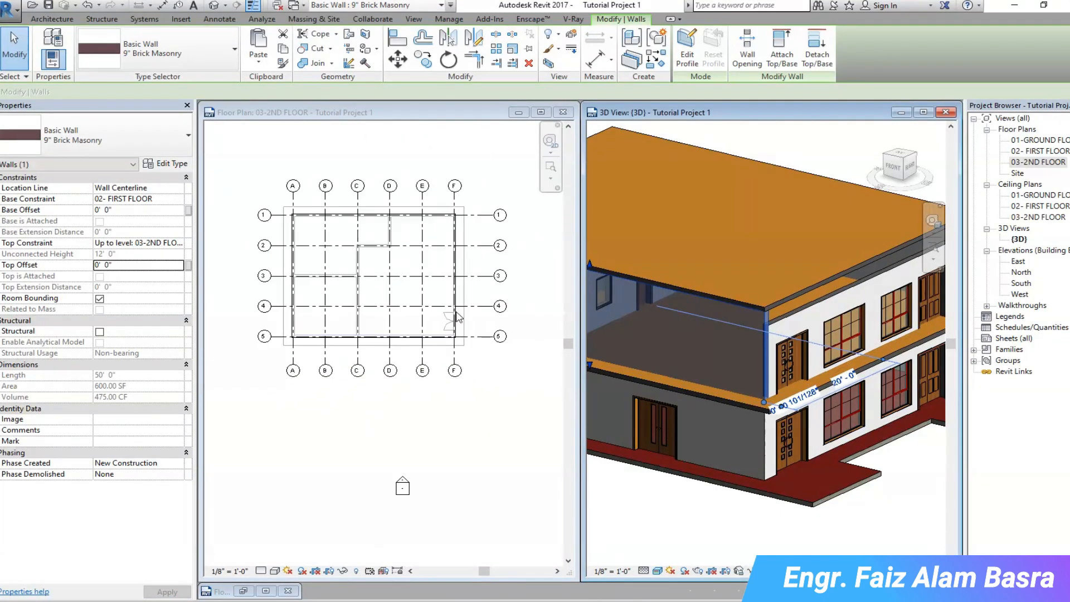
pyautogui.scroll(1, 753, 294)
pyautogui.scroll(-3, 756, 294)
pyautogui.scroll(3, 811, 312)
pyautogui.scroll(-2, 811, 311)
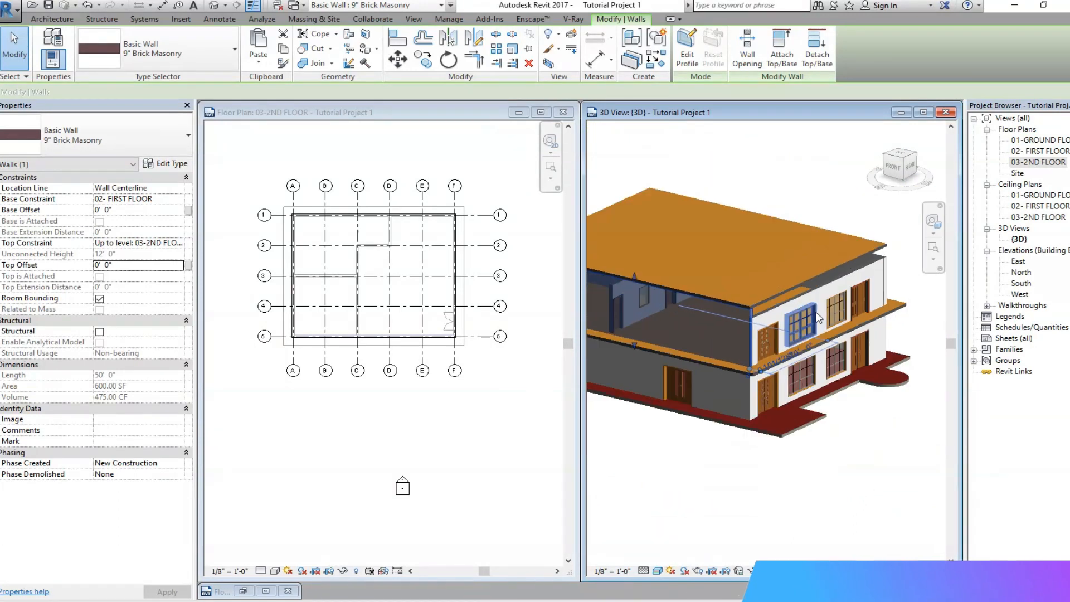
pyautogui.click(771, 292)
pyautogui.press('Delete')
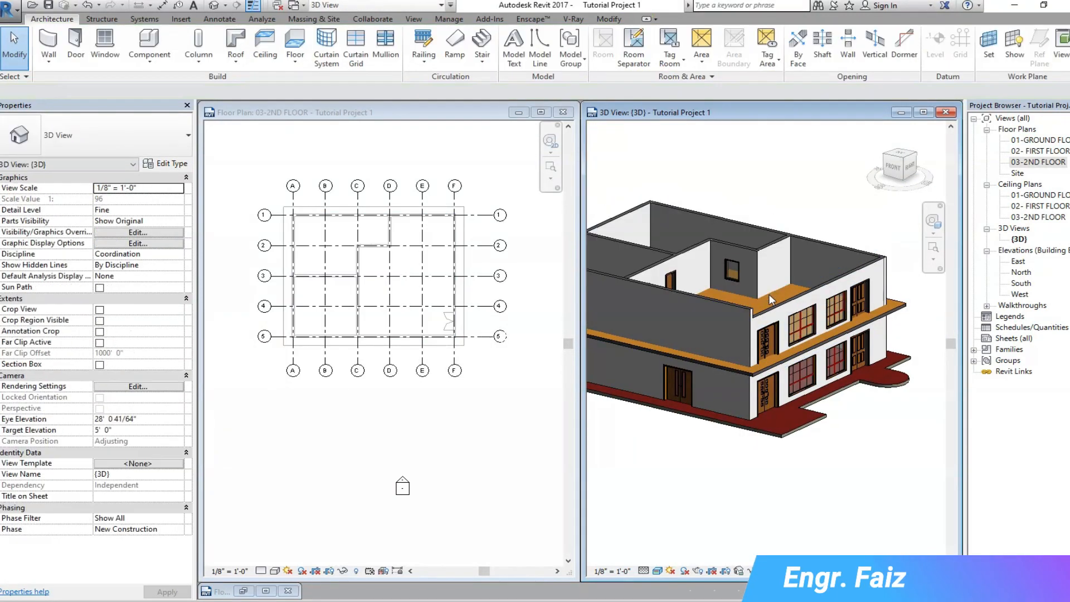
# Step: Set the top offset of the first-floor exterior walls on grids 1, A and F and interior walls on grids 3, C and D to 0' 0"
pyautogui.click(780, 310)
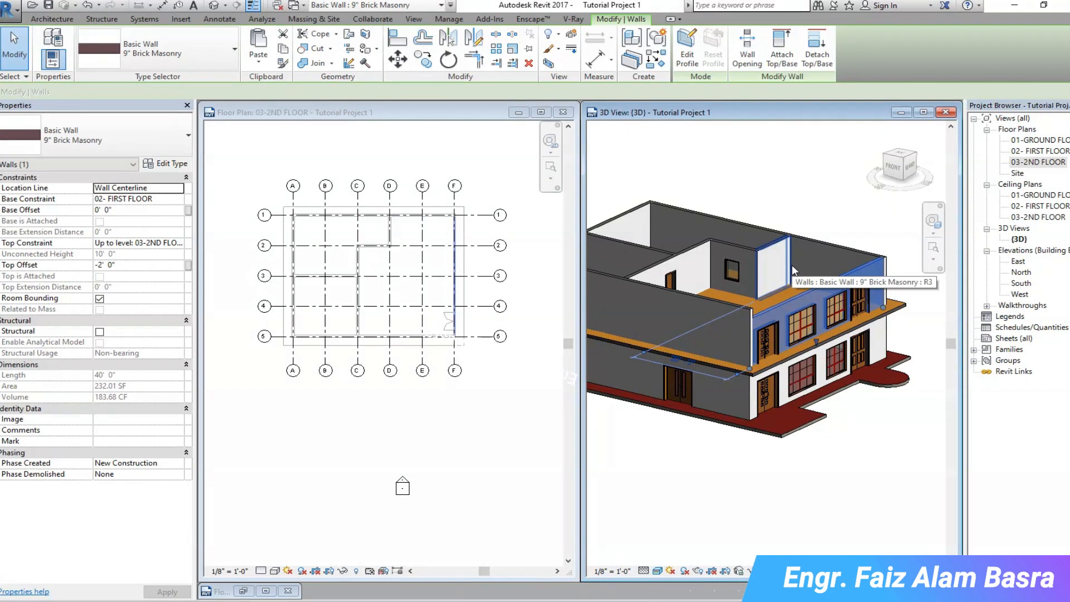
pyautogui.keyDown('ctrl'); pyautogui.click(800, 239); pyautogui.keyUp('ctrl')
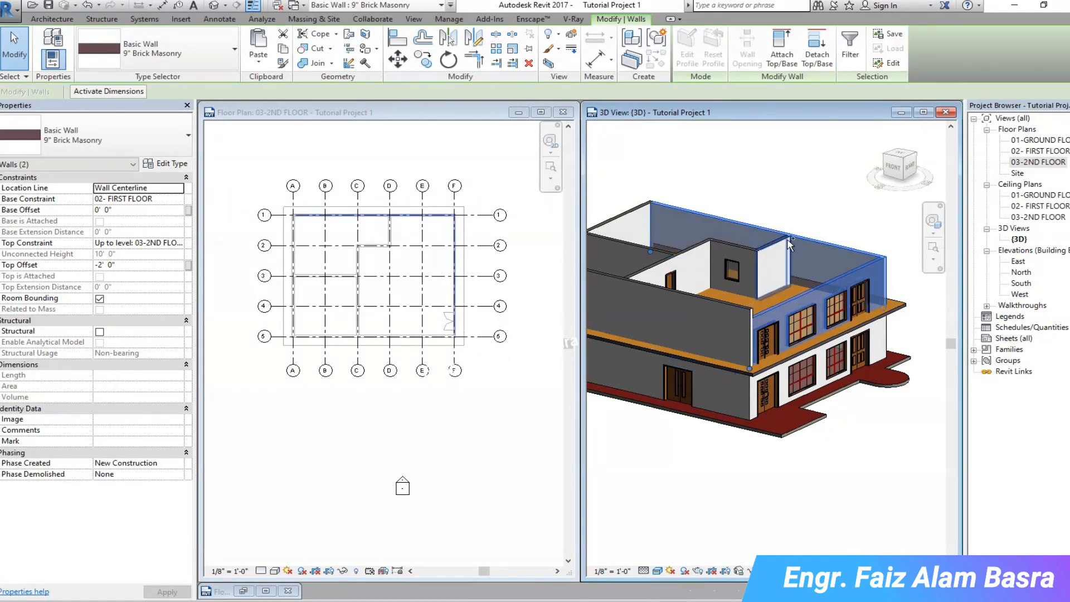
pyautogui.keyDown('ctrl'); pyautogui.click(783, 245); pyautogui.keyUp('ctrl')
pyautogui.keyDown('ctrl'); pyautogui.click(696, 266); pyautogui.keyUp('ctrl')
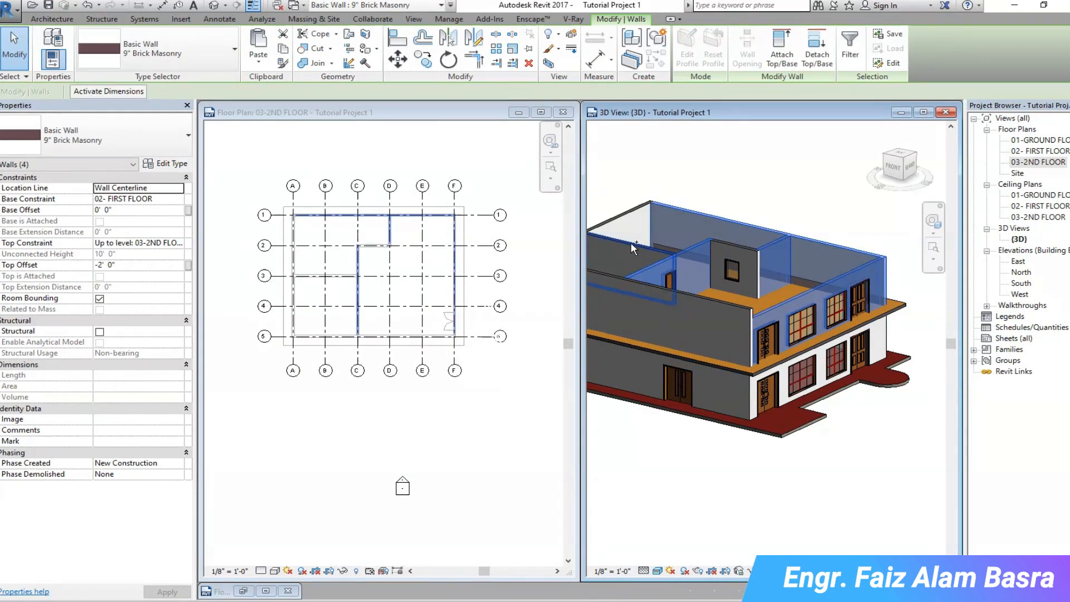
pyautogui.keyDown('ctrl'); pyautogui.click(622, 218); pyautogui.keyUp('ctrl')
pyautogui.keyDown('ctrl'); pyautogui.click(622, 218); pyautogui.keyUp('ctrl')
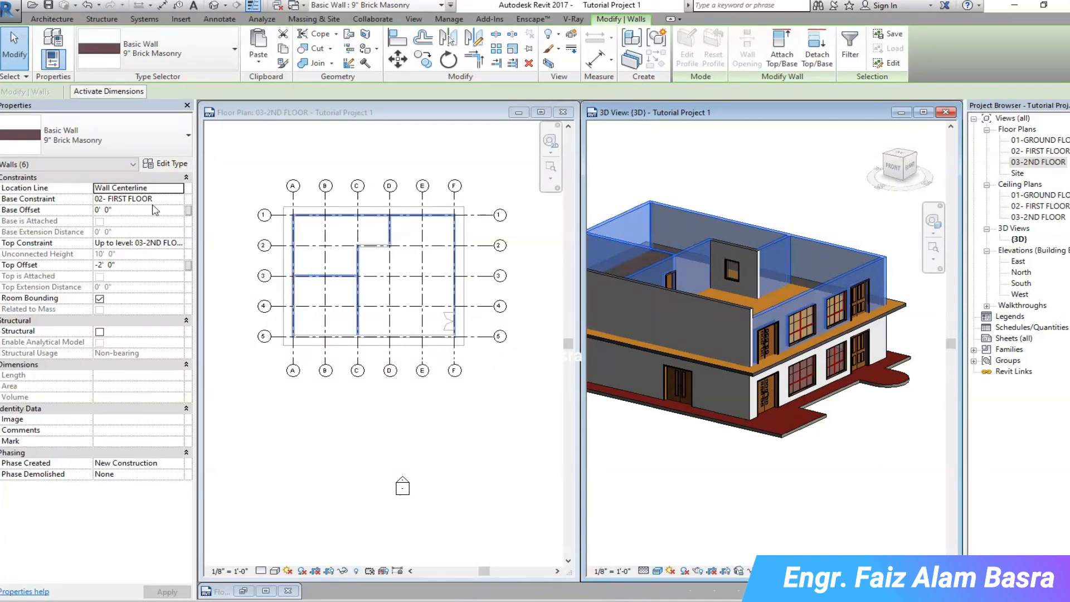
pyautogui.click(101, 264)
pyautogui.press('BackSpace')
pyautogui.press('Delete')
pyautogui.write('0')
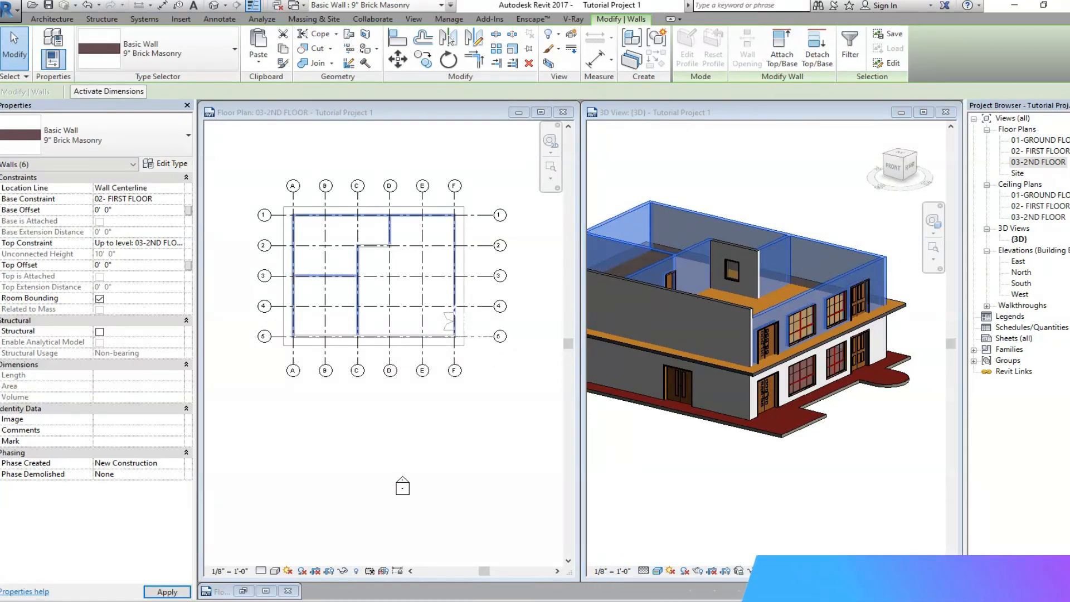
pyautogui.click(166, 592)
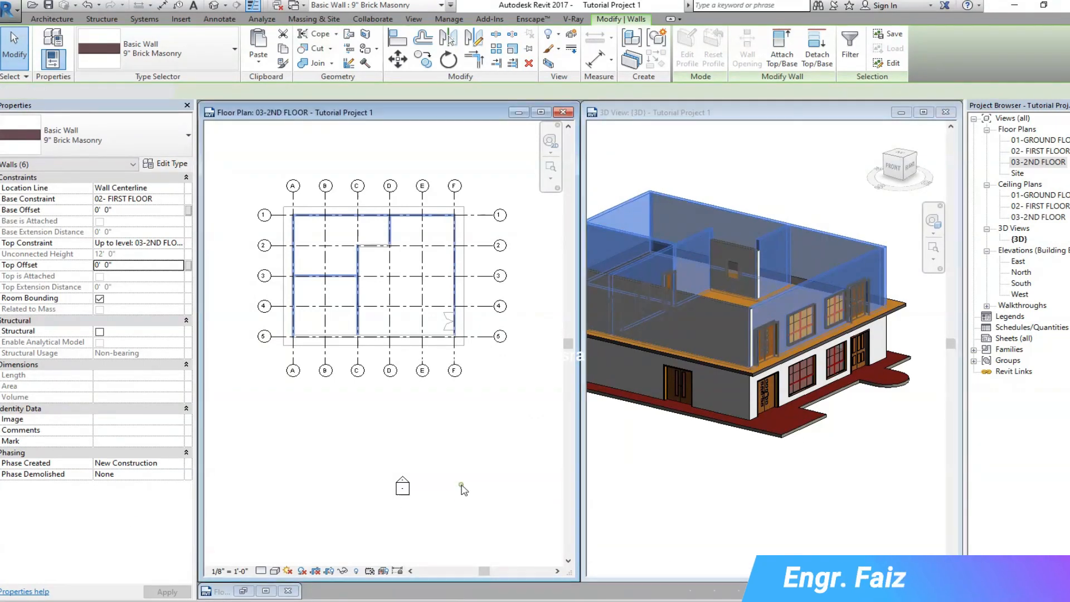
# Step: Set the top offset of the first-floor interior wall with the window on grid 2 between C and D to 0' 0"
pyautogui.scroll(2, 704, 288)
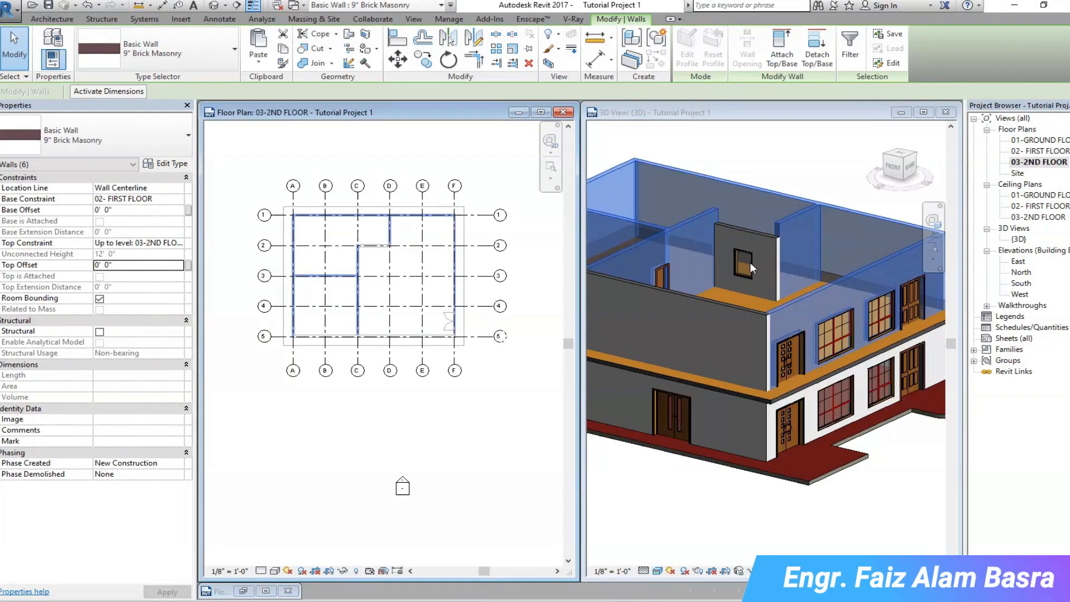
pyautogui.click(747, 234)
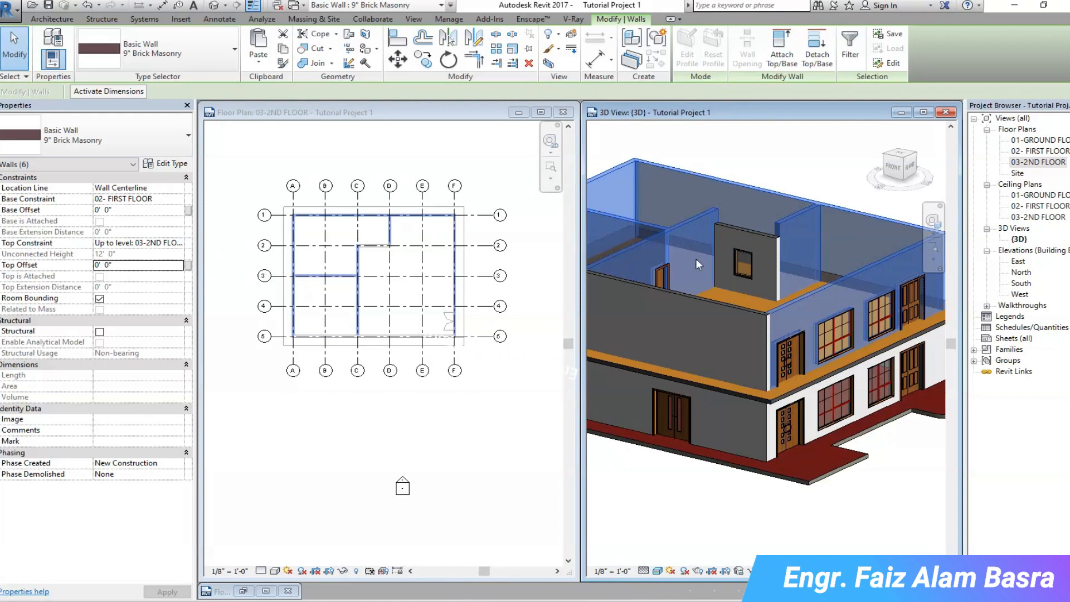
pyautogui.click(746, 240)
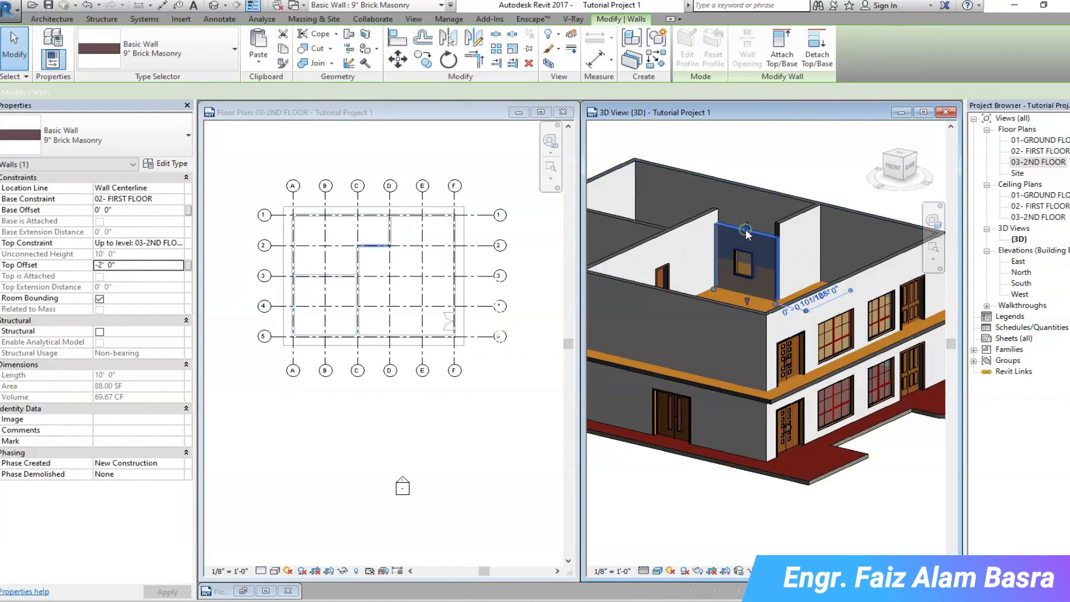
pyautogui.click(100, 265)
pyautogui.write('0')
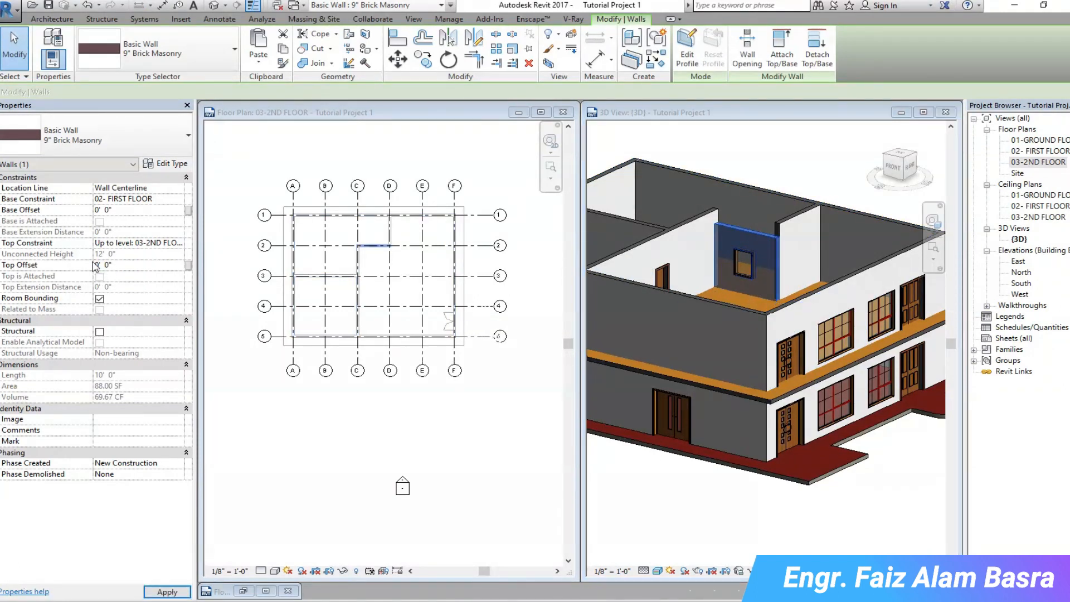
pyautogui.click(167, 592)
pyautogui.scroll(6, 689, 256)
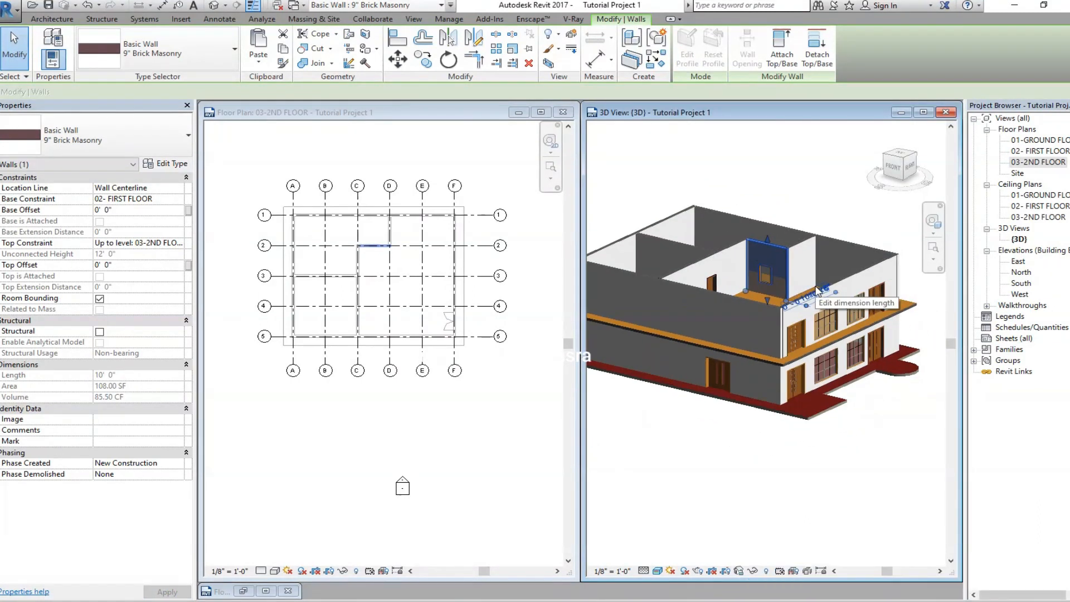
pyautogui.scroll(-6, 617, 223)
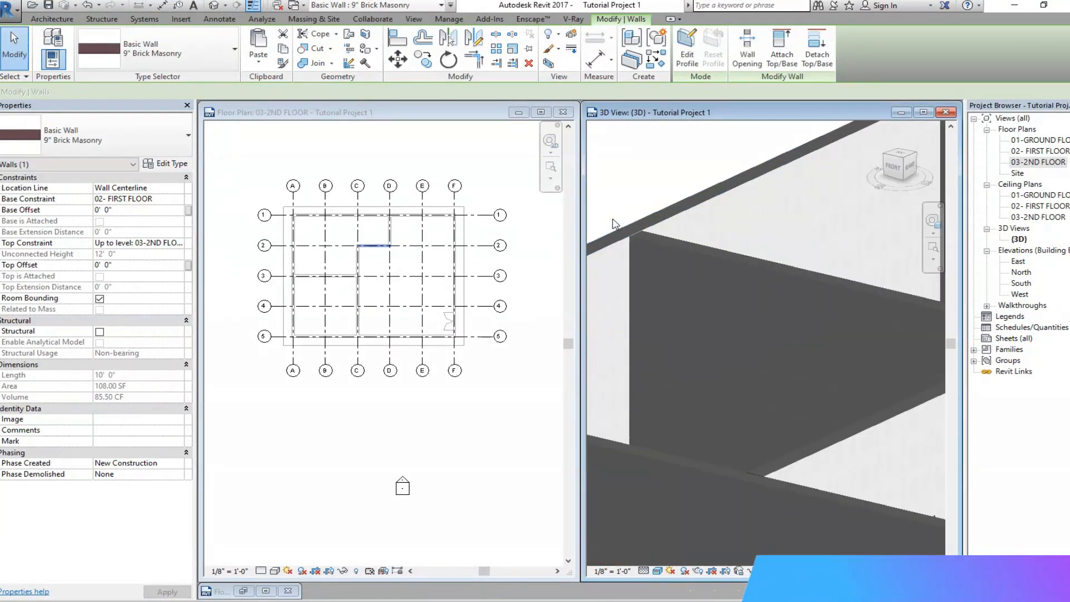
pyautogui.scroll(-3, 723, 424)
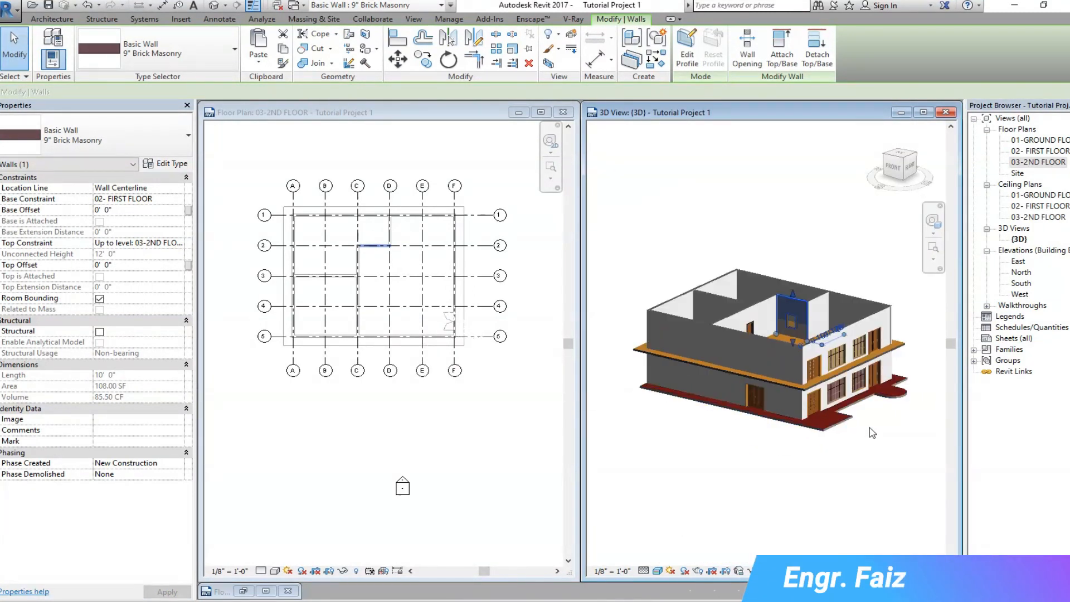
pyautogui.scroll(2, 756, 375)
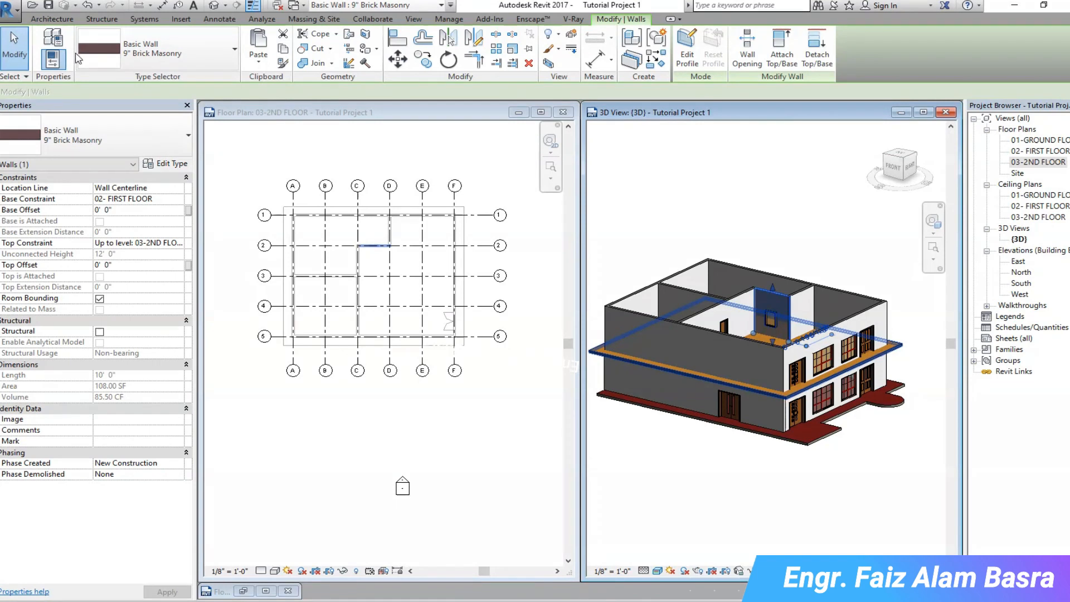
pyautogui.click(360, 428)
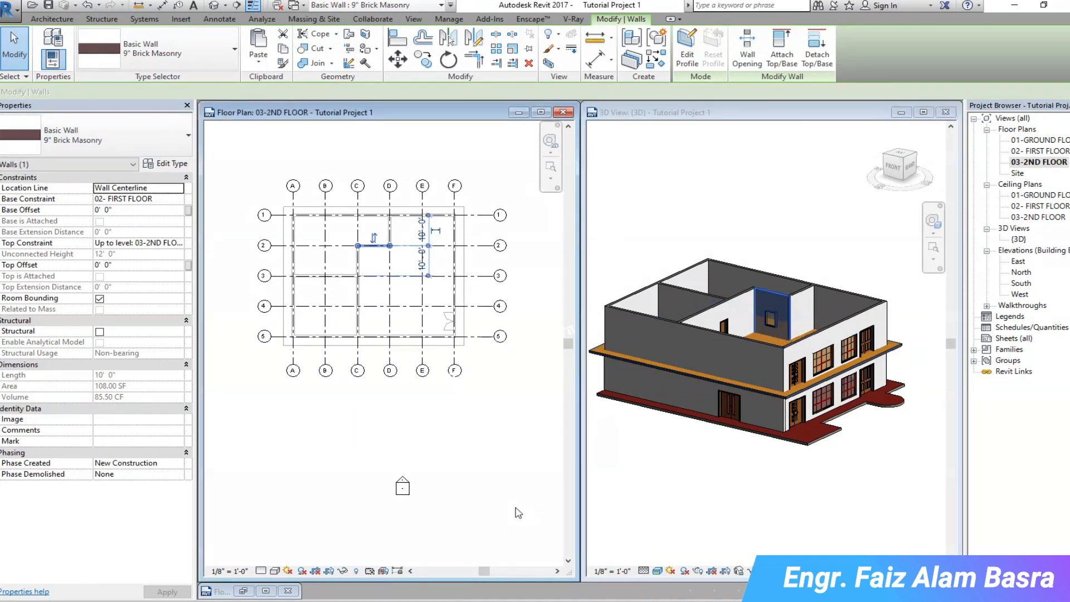
pyautogui.press('Escape')
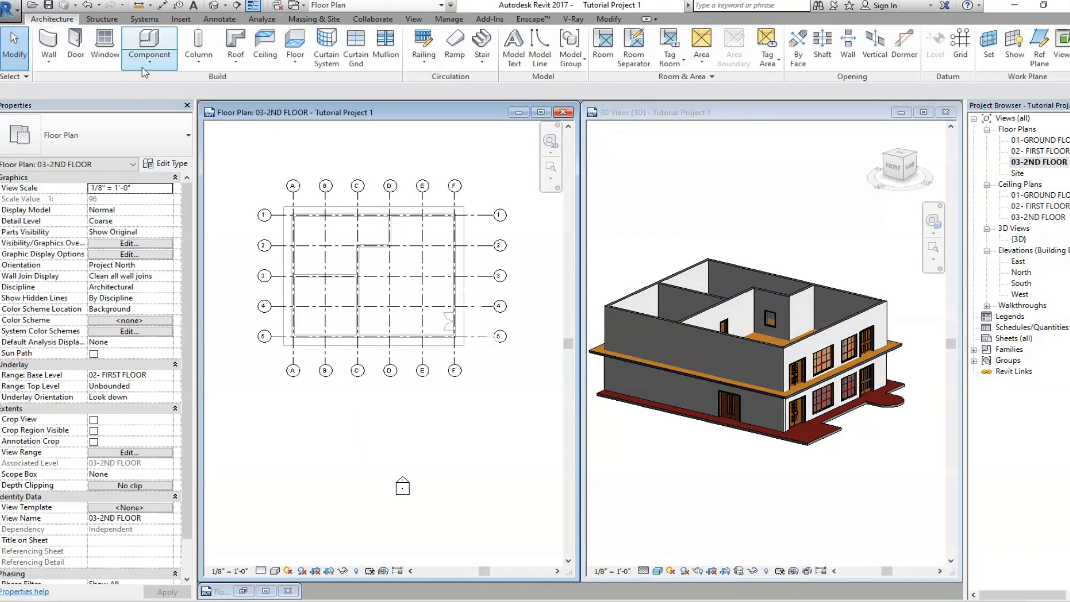
# Step: Create a flat 6" roof by footprint on 03-2ND FLOOR with a rectangle around the raised exterior walls' outer faces
pyautogui.click(235, 59)
pyautogui.click(267, 84)
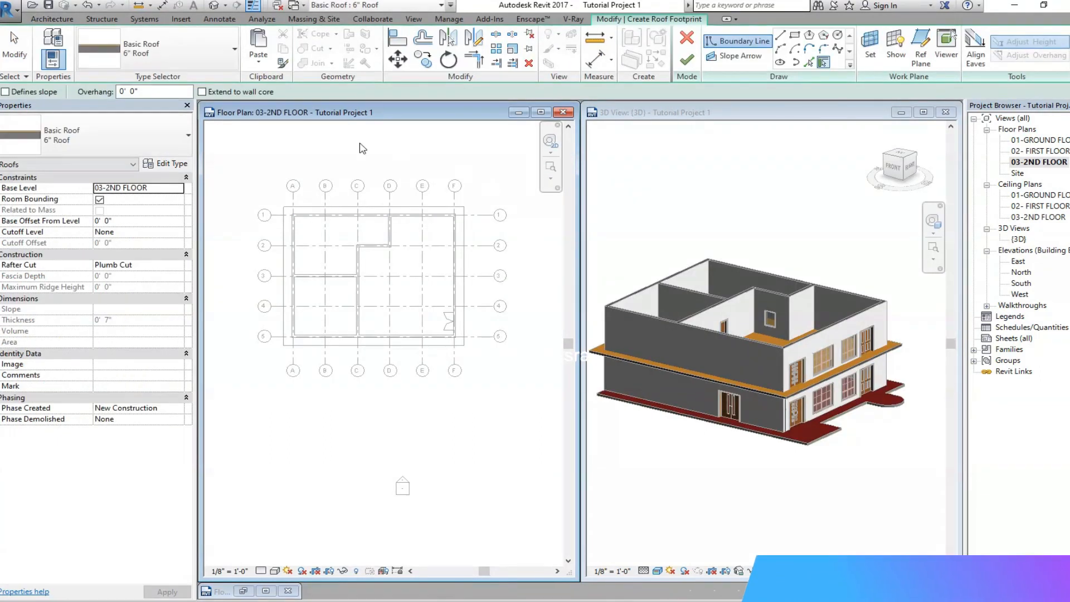
pyautogui.click(795, 35)
pyautogui.click(454, 212)
pyautogui.scroll(4, 292, 219)
pyautogui.scroll(1, 293, 218)
pyautogui.click(289, 218)
pyautogui.scroll(-4, 271, 201)
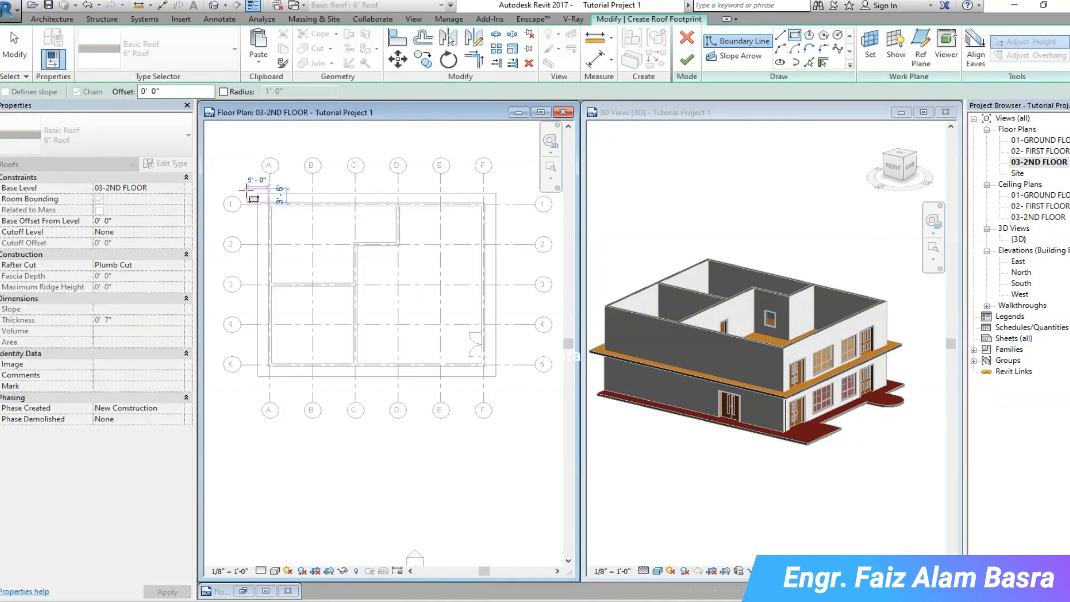
pyautogui.scroll(3, 493, 368)
pyautogui.scroll(1, 493, 368)
pyautogui.click(493, 368)
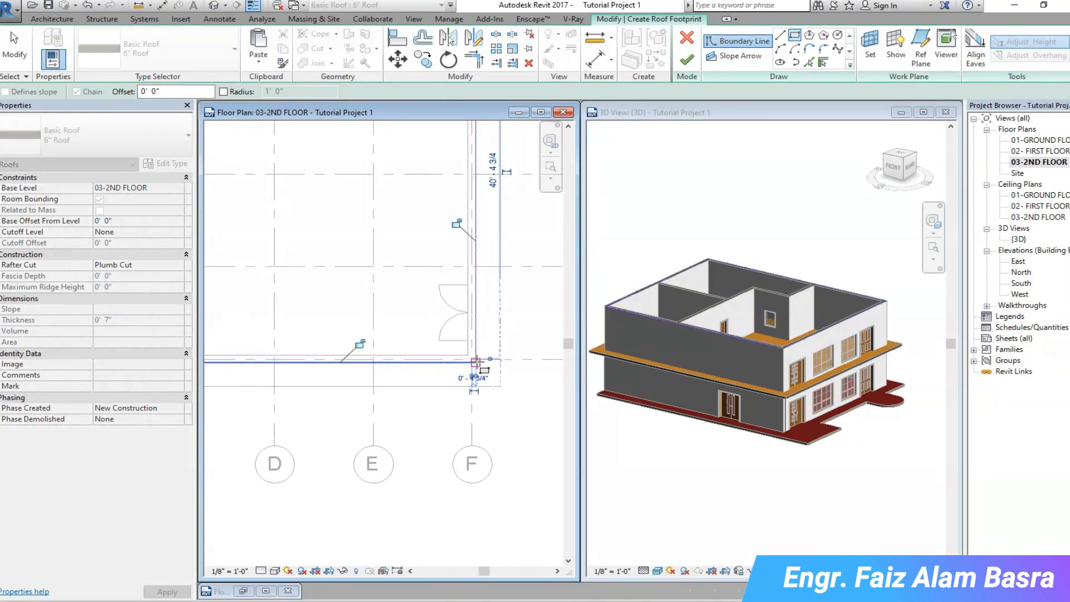
pyautogui.click(688, 61)
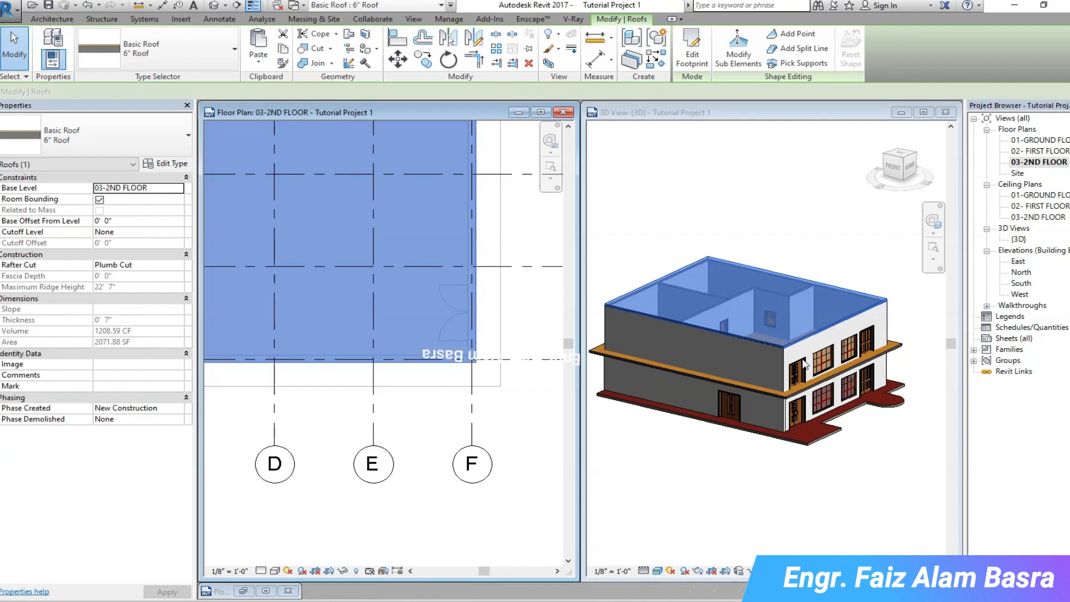
# Step: Examine how the flat roof sits on the raised first-floor walls in the 3D view
pyautogui.scroll(4, 792, 318)
pyautogui.scroll(-3, 786, 313)
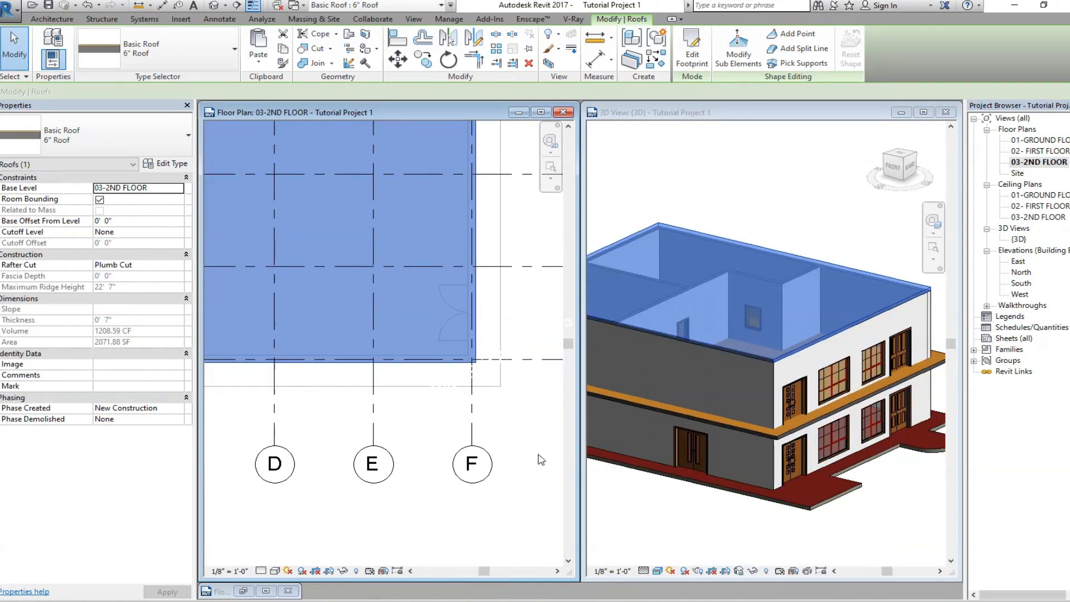
pyautogui.press('Escape')
pyautogui.scroll(-3, 783, 366)
pyautogui.scroll(5, 784, 366)
pyautogui.scroll(-4, 794, 351)
pyautogui.scroll(-2, 728, 340)
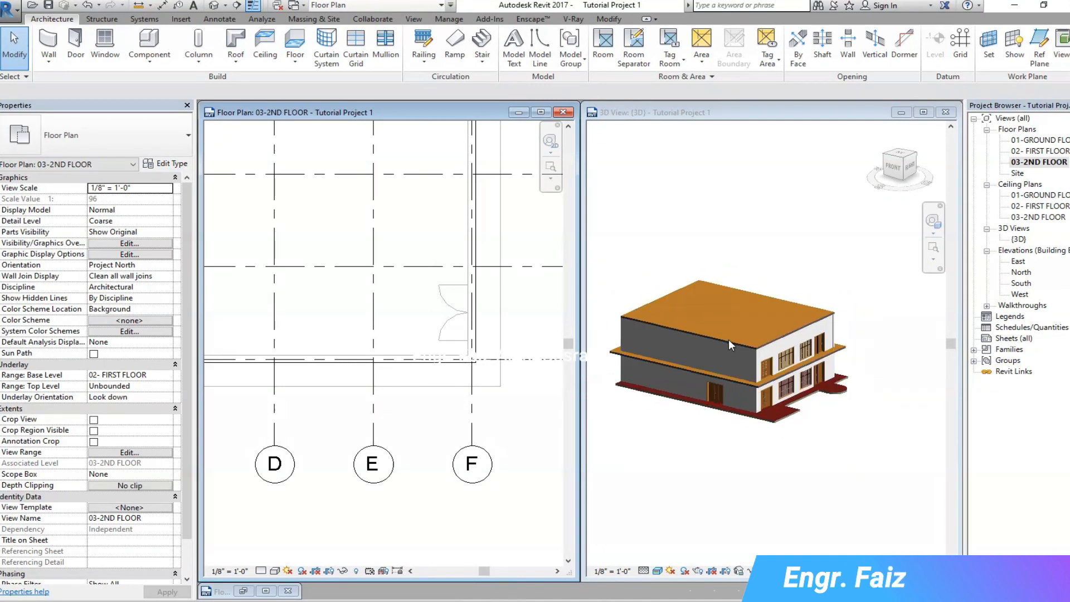
pyautogui.scroll(2, 680, 334)
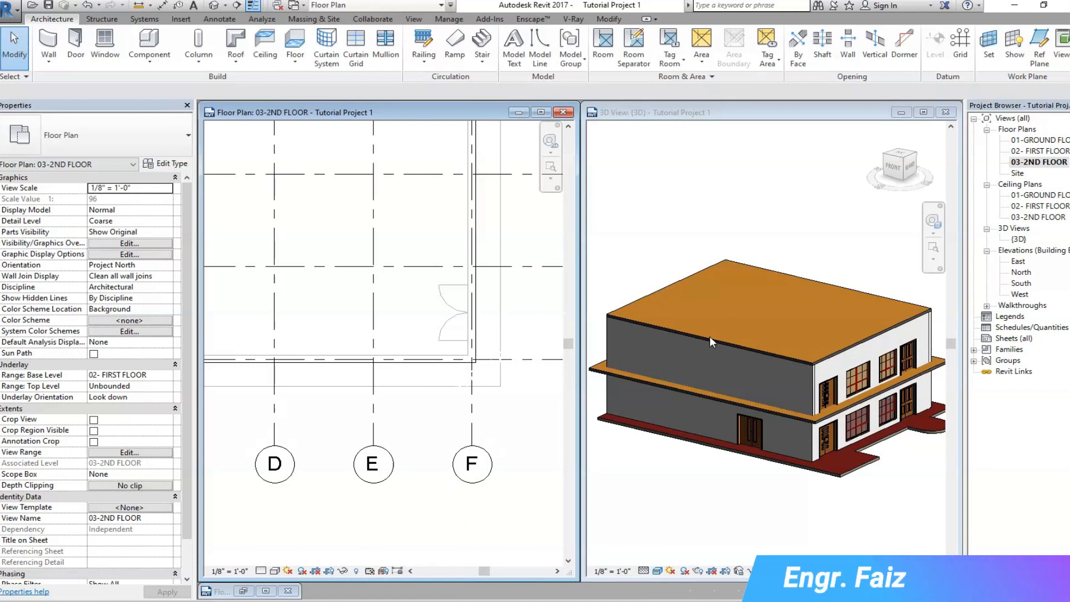
pyautogui.scroll(-2, 641, 323)
pyautogui.scroll(2, 674, 334)
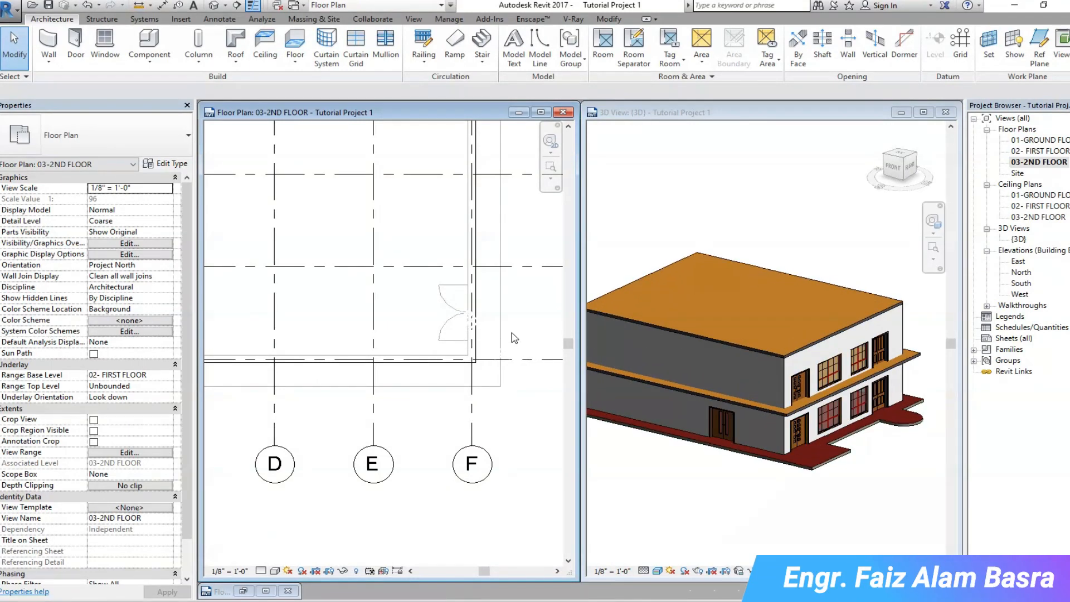
pyautogui.scroll(-1, 473, 318)
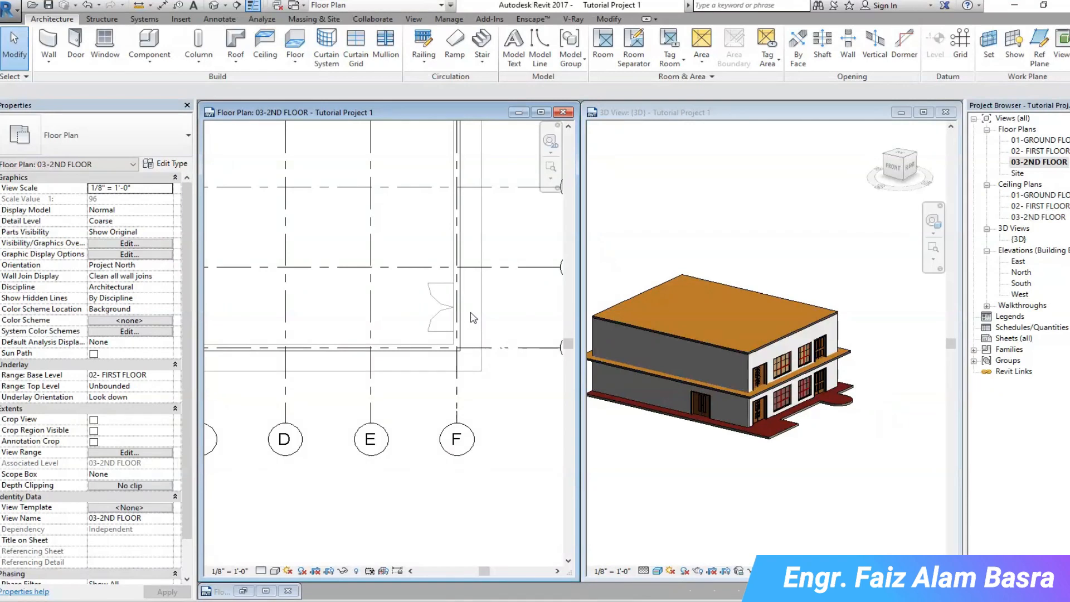
# Step: Delete the flat footprint roof covering the raised first-floor walls
pyautogui.click(708, 342)
pyautogui.click(771, 343)
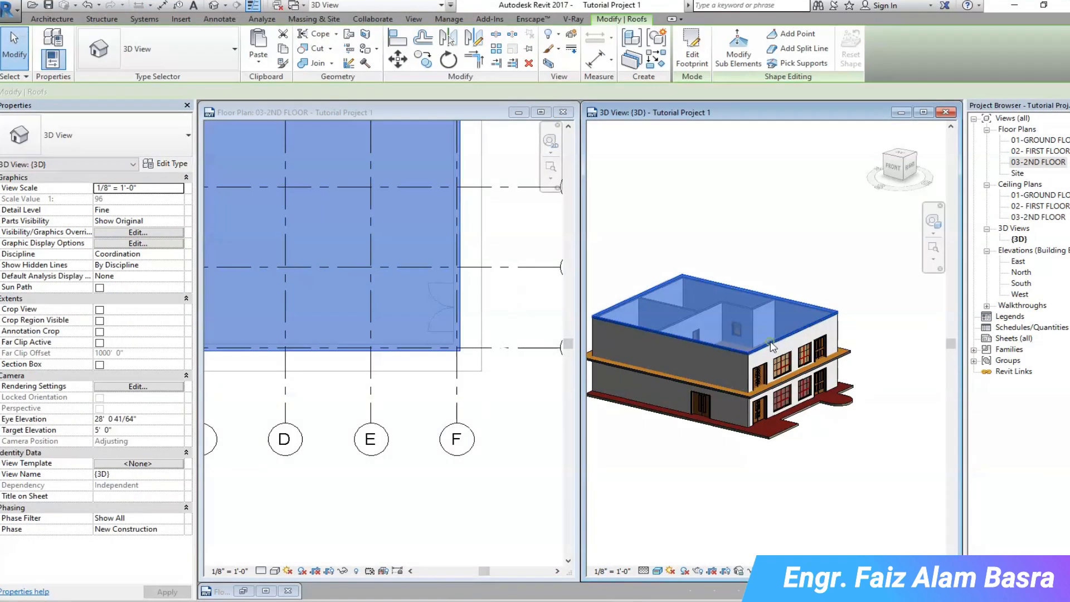
pyautogui.click(529, 63)
pyautogui.click(520, 247)
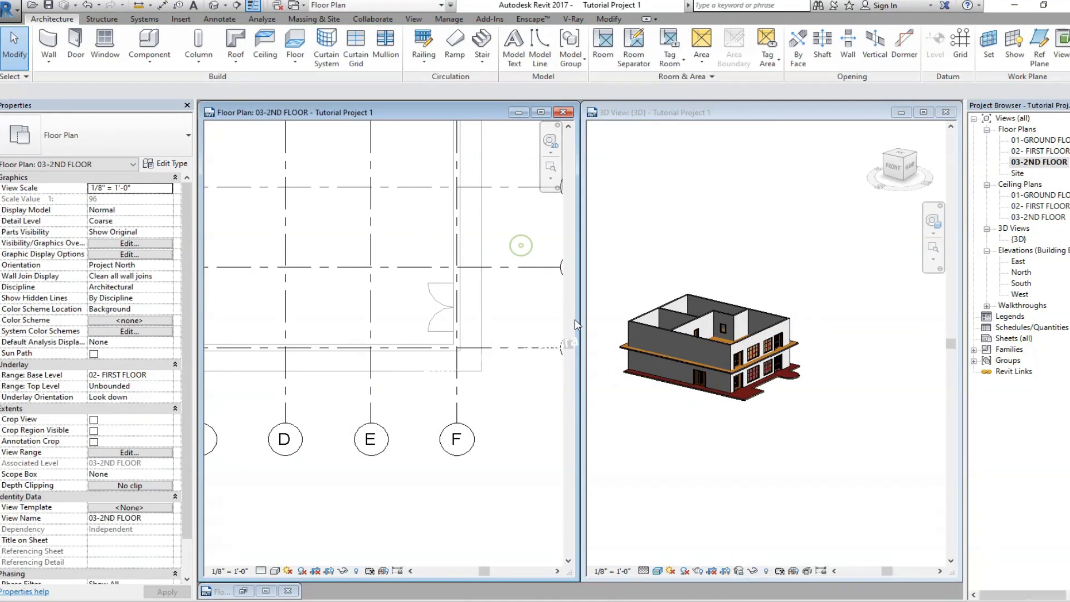
# Step: Examine the wall layout and grid lines in the 03-2ND FLOOR plan
pyautogui.scroll(1, 532, 306)
pyautogui.scroll(1, 780, 345)
pyautogui.scroll(-1, 811, 361)
pyautogui.scroll(-1, 813, 367)
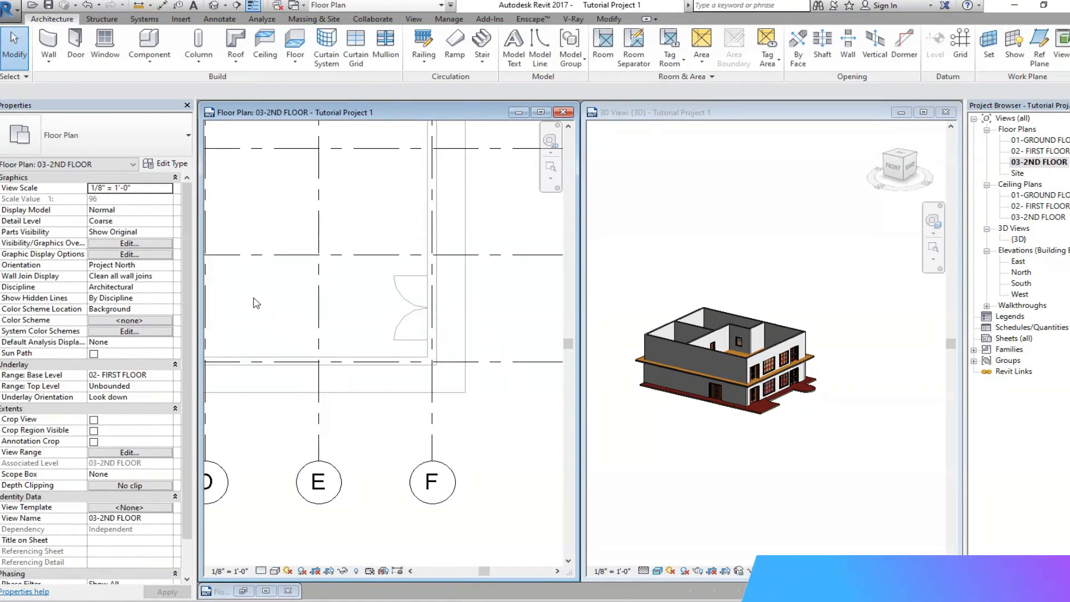
pyautogui.scroll(-1, 438, 372)
pyautogui.scroll(-1, 335, 408)
pyautogui.scroll(-2, 345, 407)
pyautogui.scroll(1, 357, 408)
pyautogui.scroll(1, 363, 409)
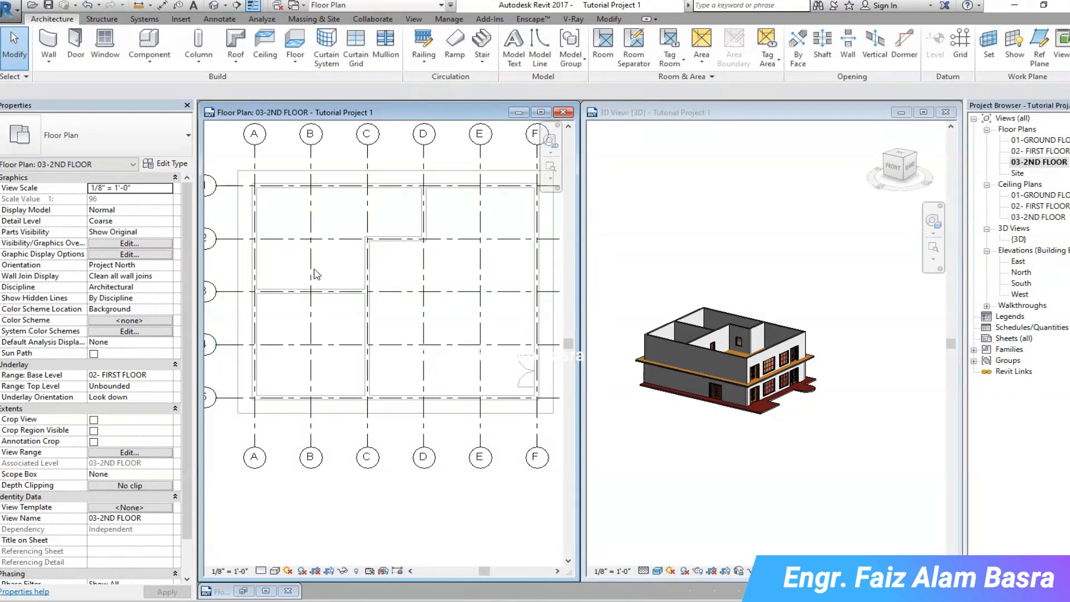
pyautogui.scroll(1, 282, 413)
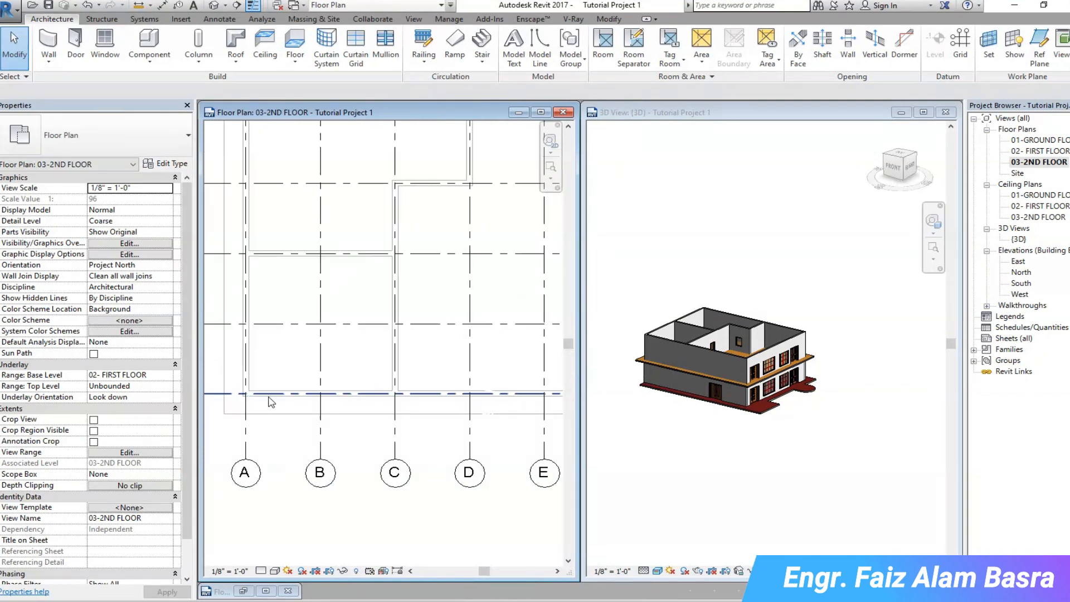
pyautogui.scroll(-1, 268, 401)
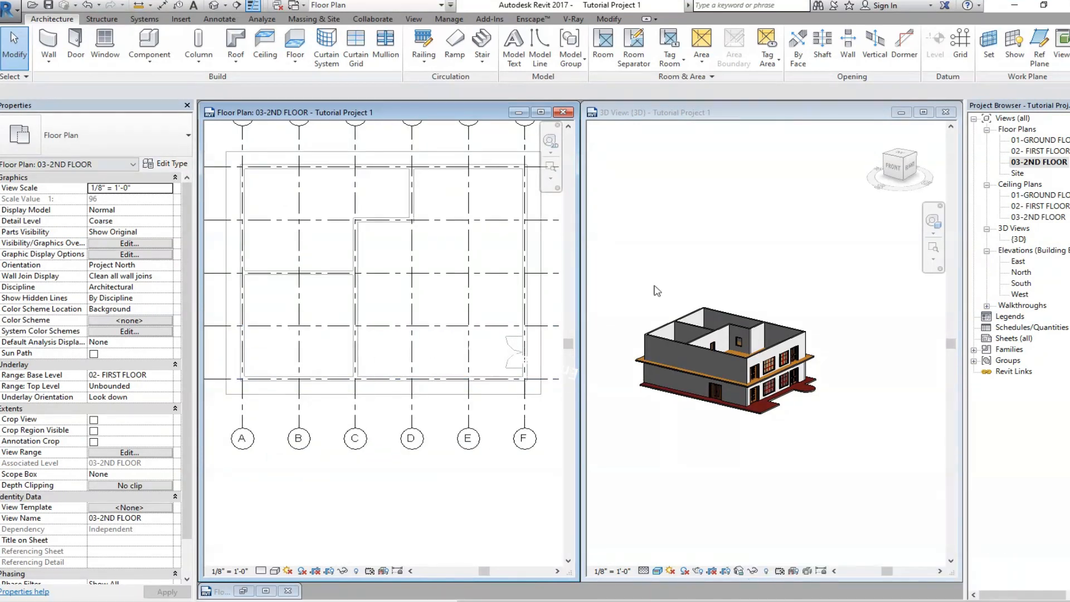
pyautogui.click(295, 66)
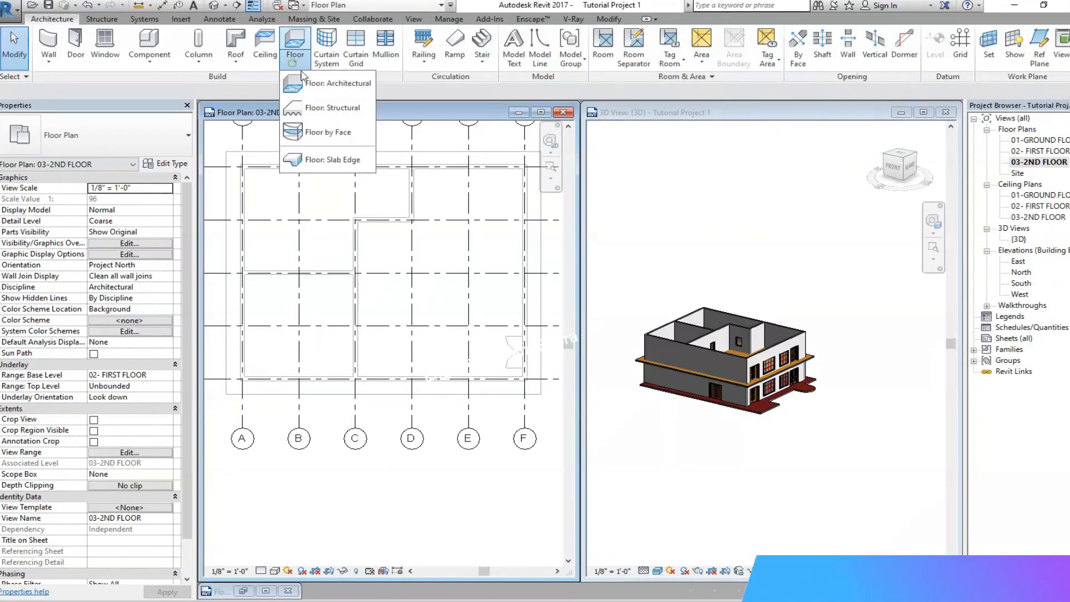
pyautogui.click(235, 61)
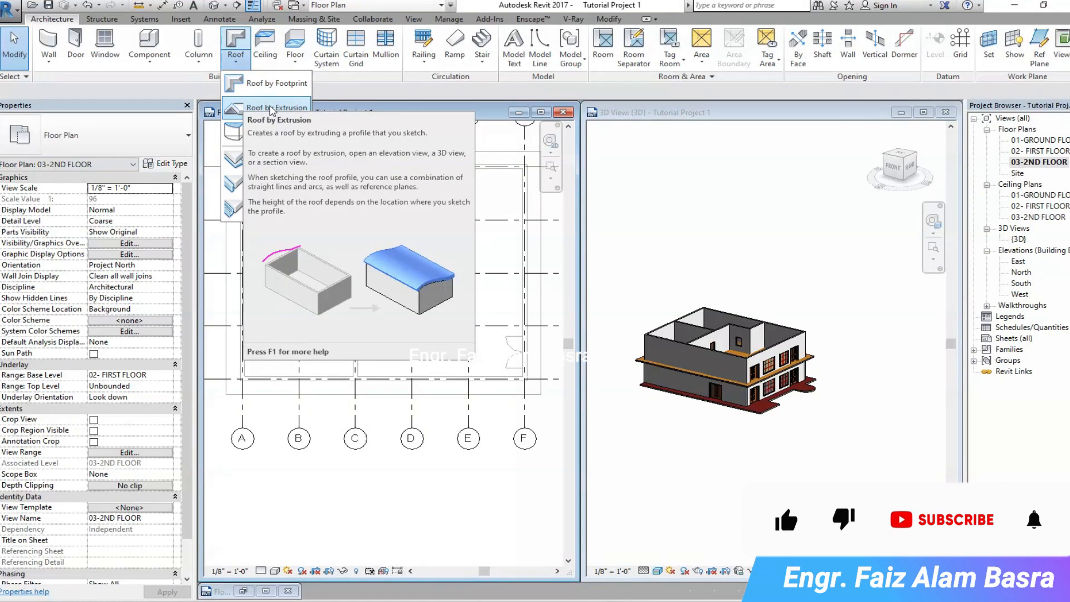
pyautogui.click(261, 108)
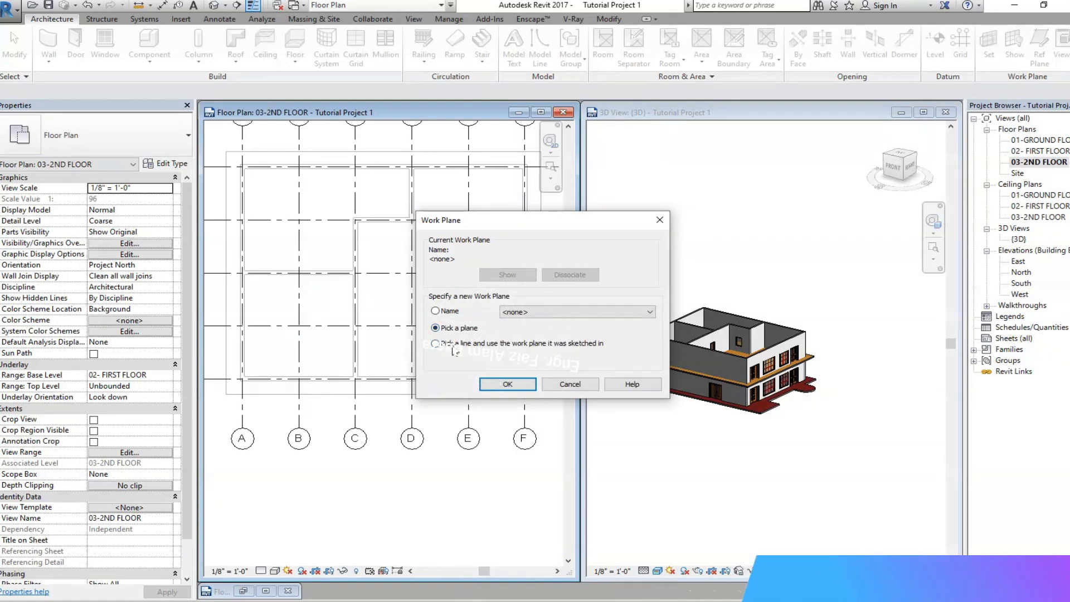
pyautogui.click(507, 384)
pyautogui.click(411, 134)
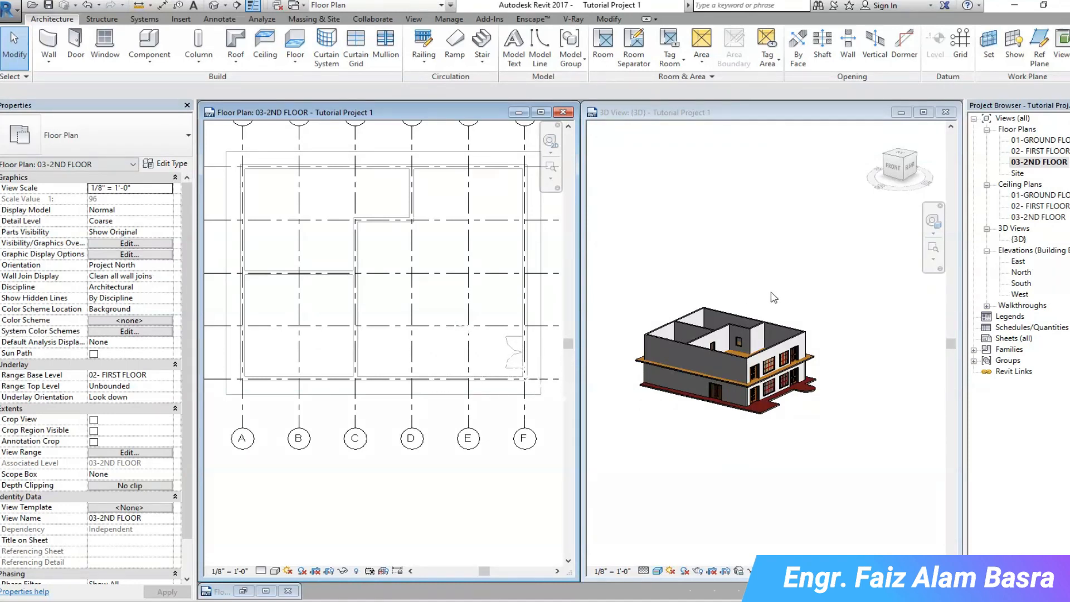
# Step: Draw a reference plane along the outer face of the grid 5 exterior wall, from grid A to past grid F, and name it Ref Plane
pyautogui.click(236, 56)
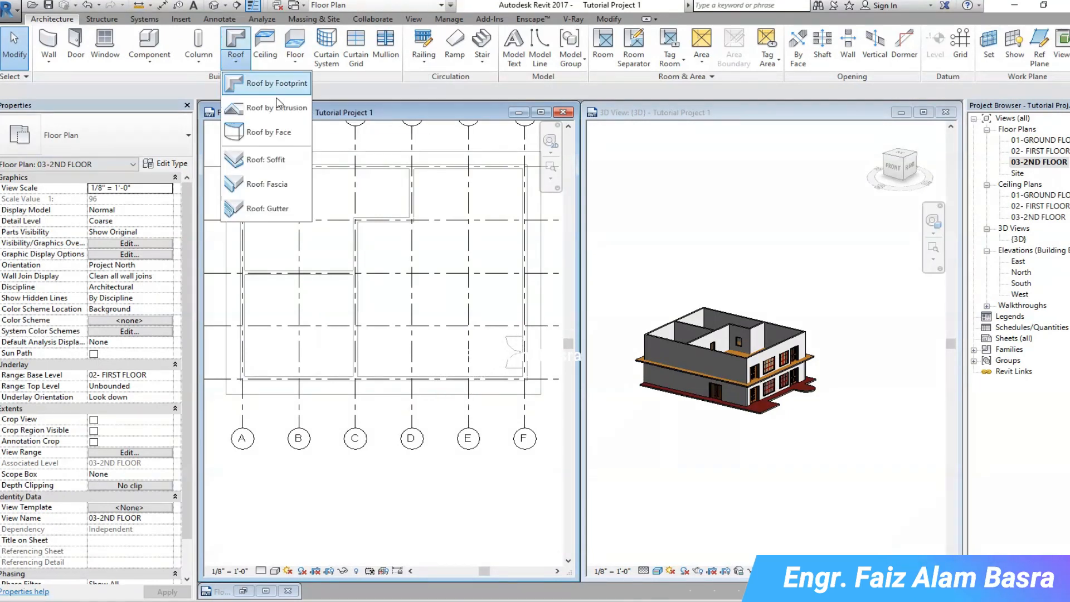
pyautogui.click(172, 92)
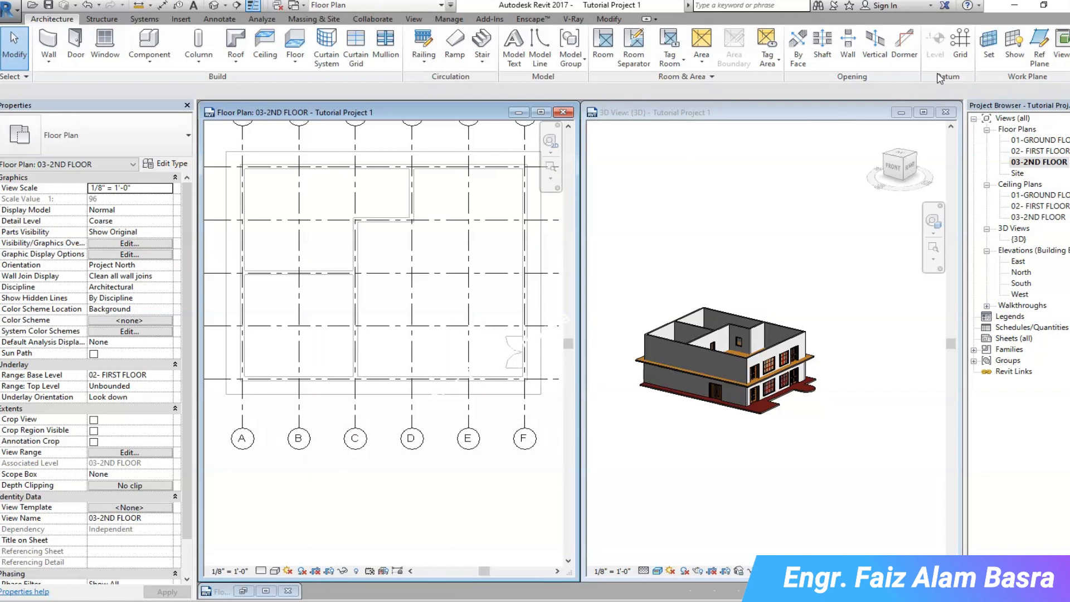
pyautogui.click(1039, 48)
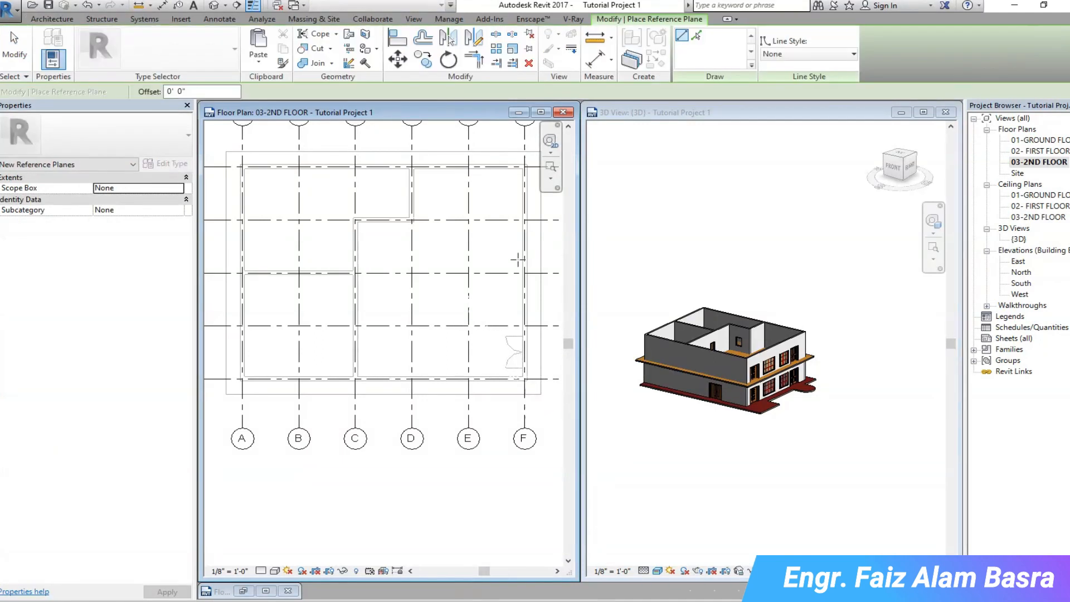
pyautogui.scroll(3, 274, 392)
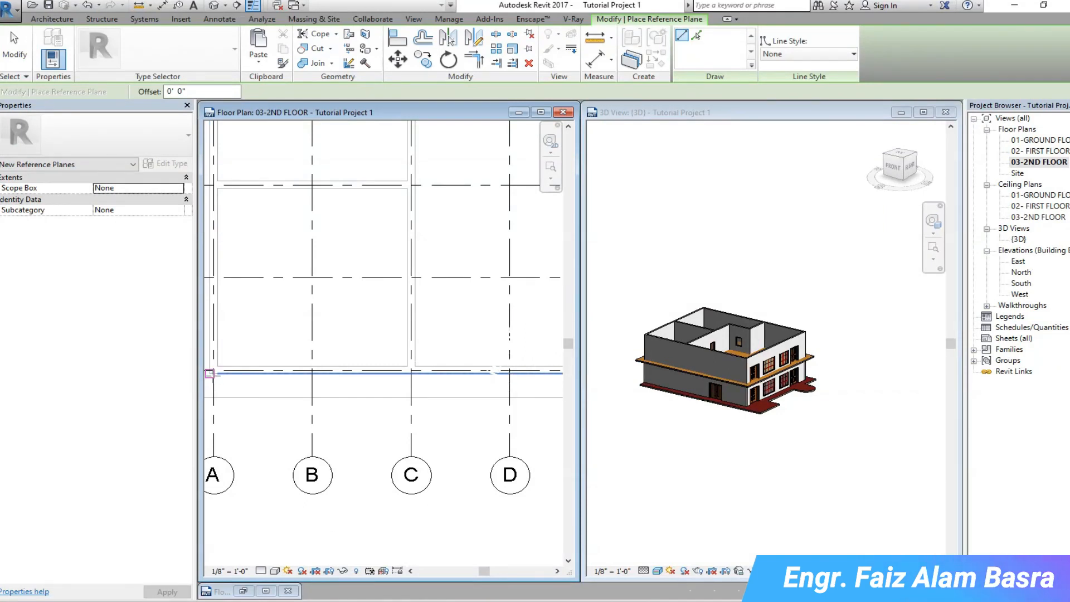
pyautogui.click(209, 373)
pyautogui.scroll(-2, 311, 351)
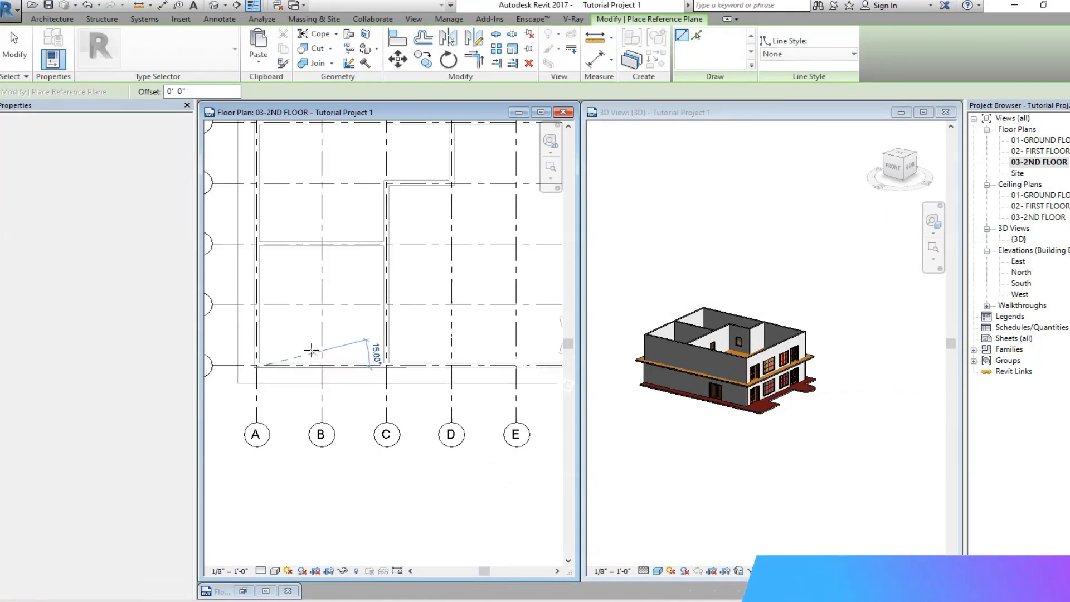
pyautogui.scroll(-3, 311, 351)
pyautogui.scroll(3, 544, 359)
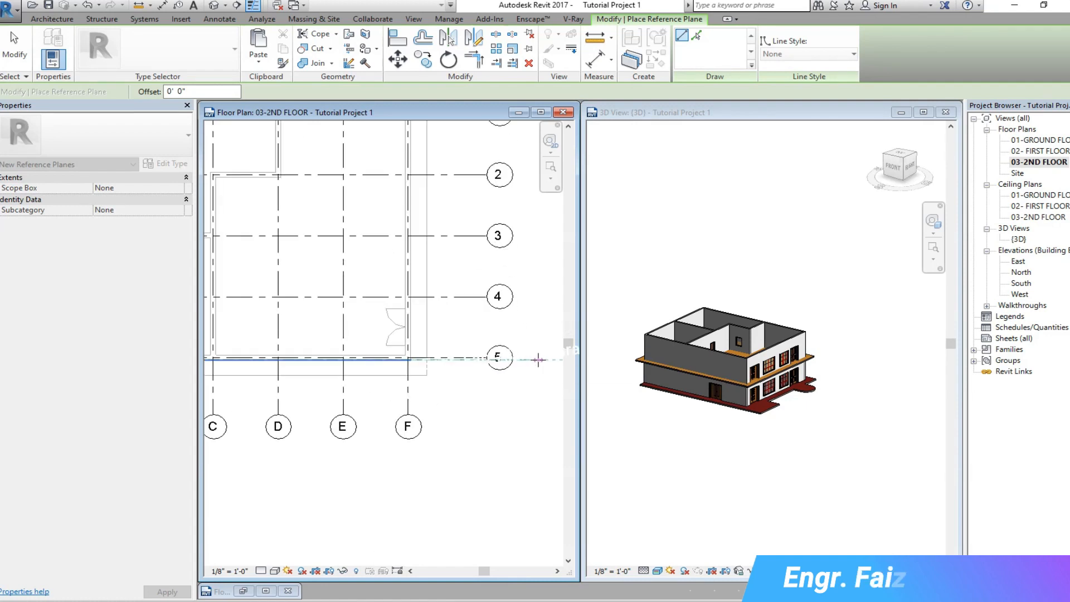
pyautogui.scroll(2, 538, 359)
pyautogui.click(538, 359)
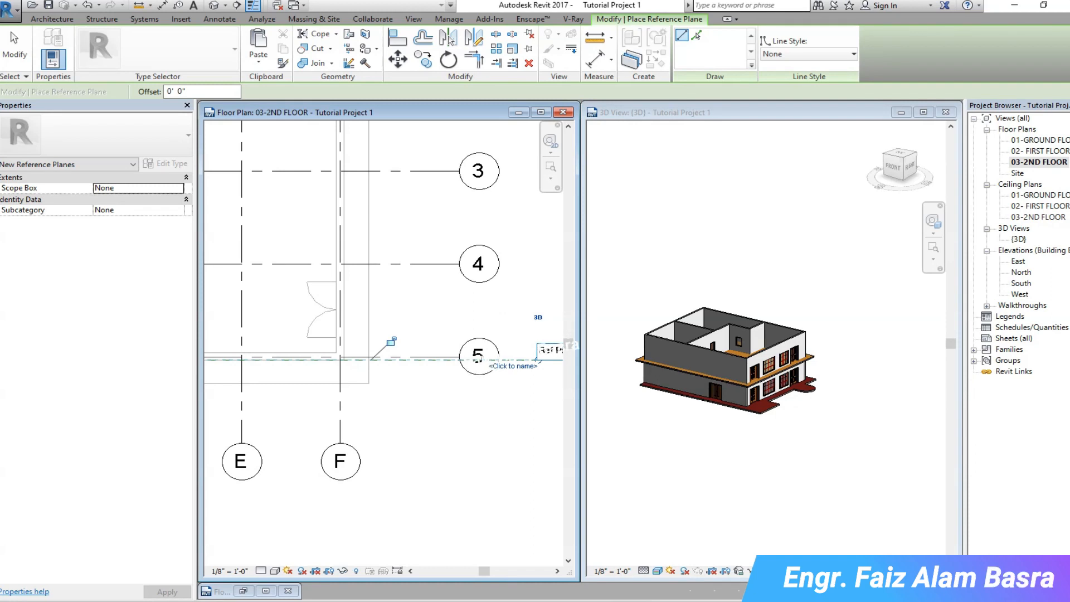
pyautogui.click(558, 572)
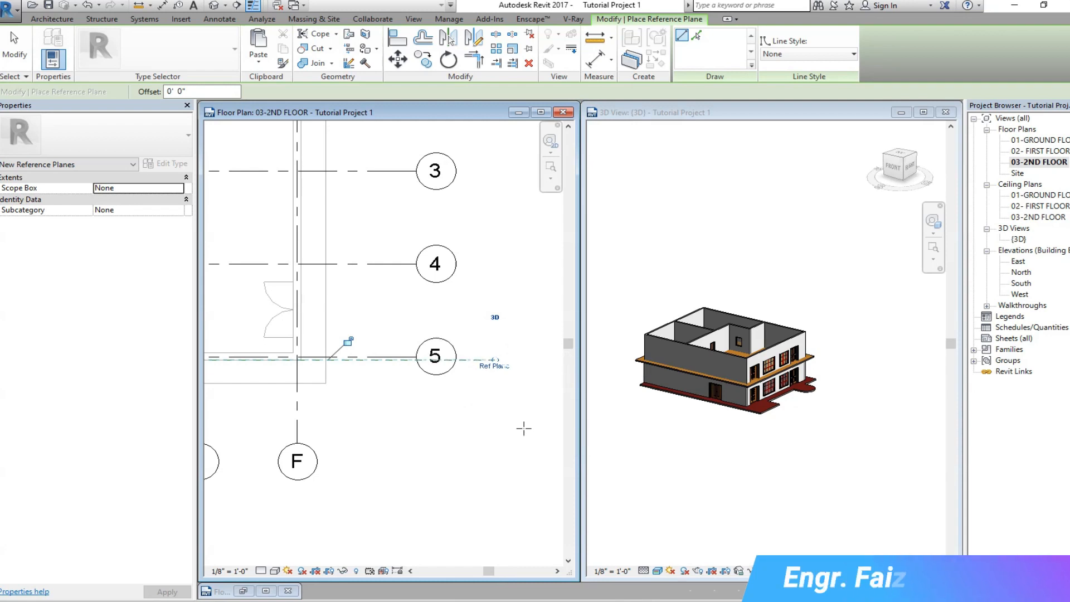
pyautogui.press('Escape')
pyautogui.press('Escape')
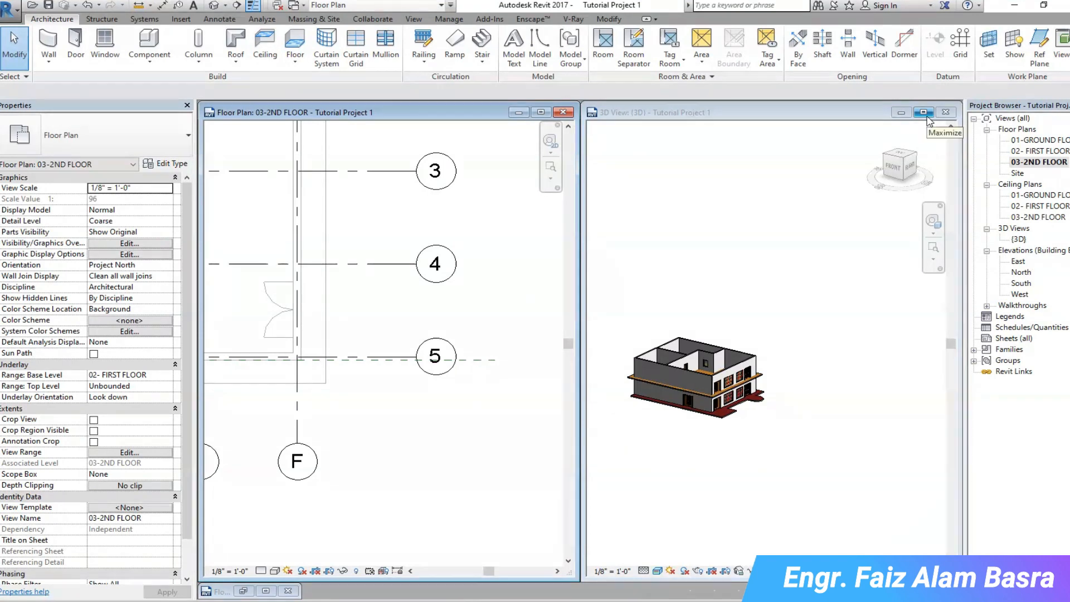
# Step: Maximize the 03-2ND FLOOR plan and check the name of the reference plane along grid 5
pyautogui.click(901, 112)
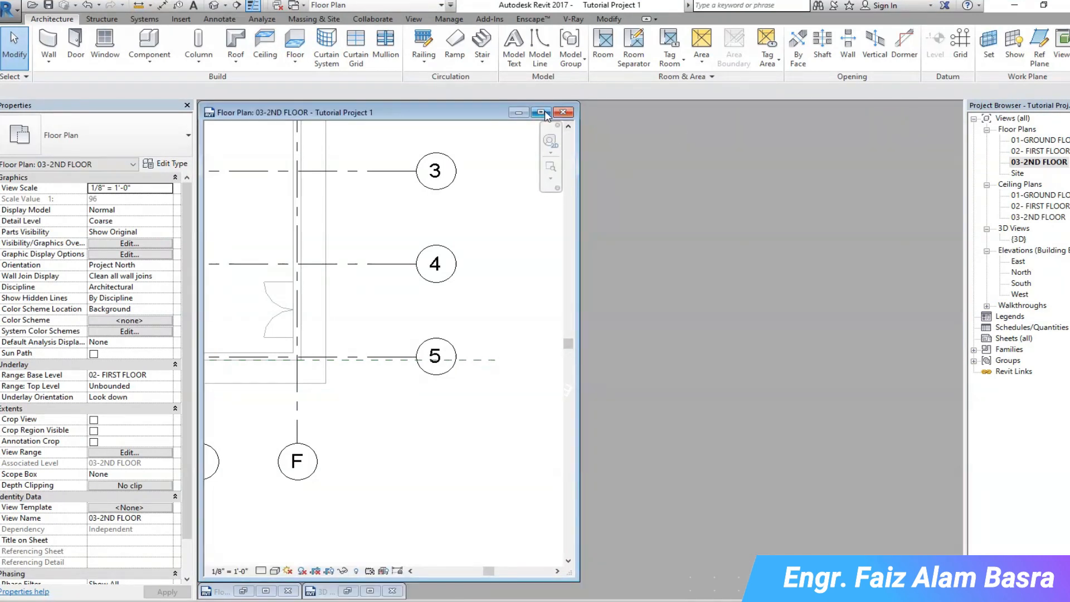
pyautogui.click(541, 112)
pyautogui.scroll(-2, 785, 385)
pyautogui.scroll(-1, 785, 385)
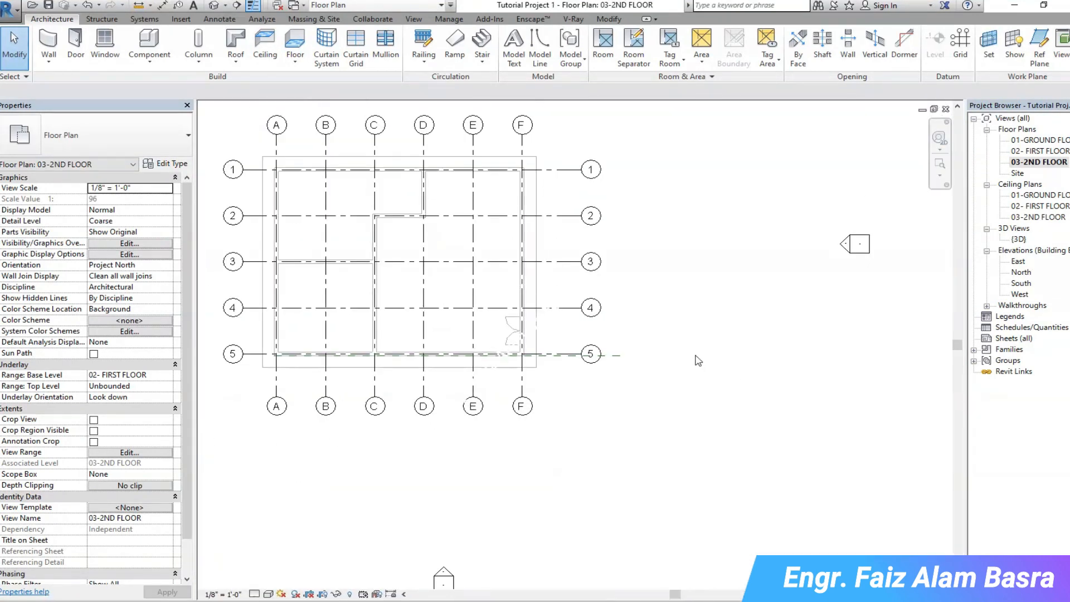
pyautogui.click(616, 361)
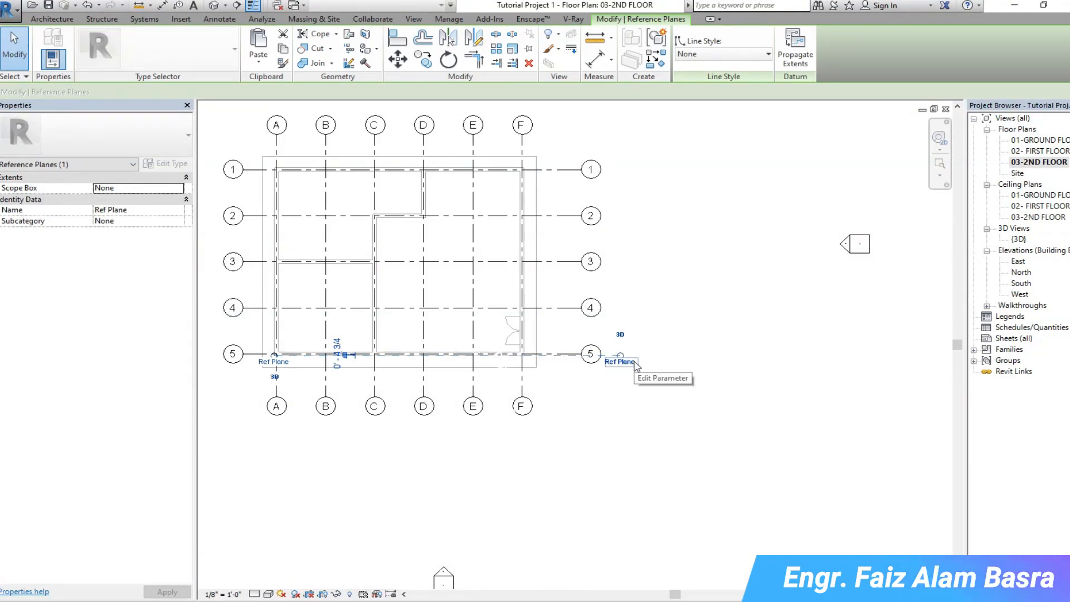
pyautogui.click(636, 362)
pyautogui.click(642, 350)
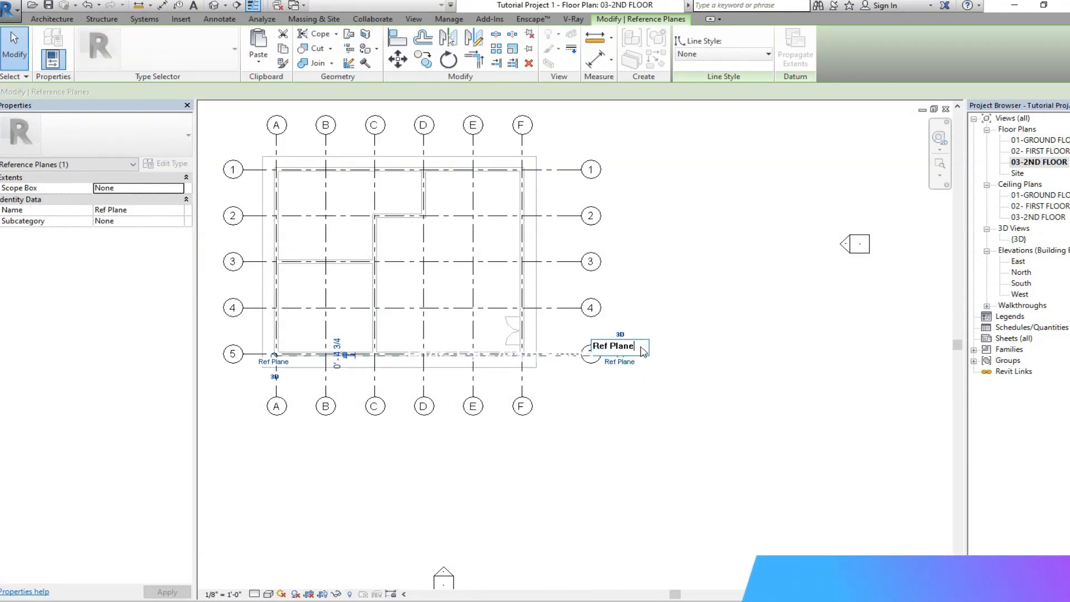
pyautogui.press('Return')
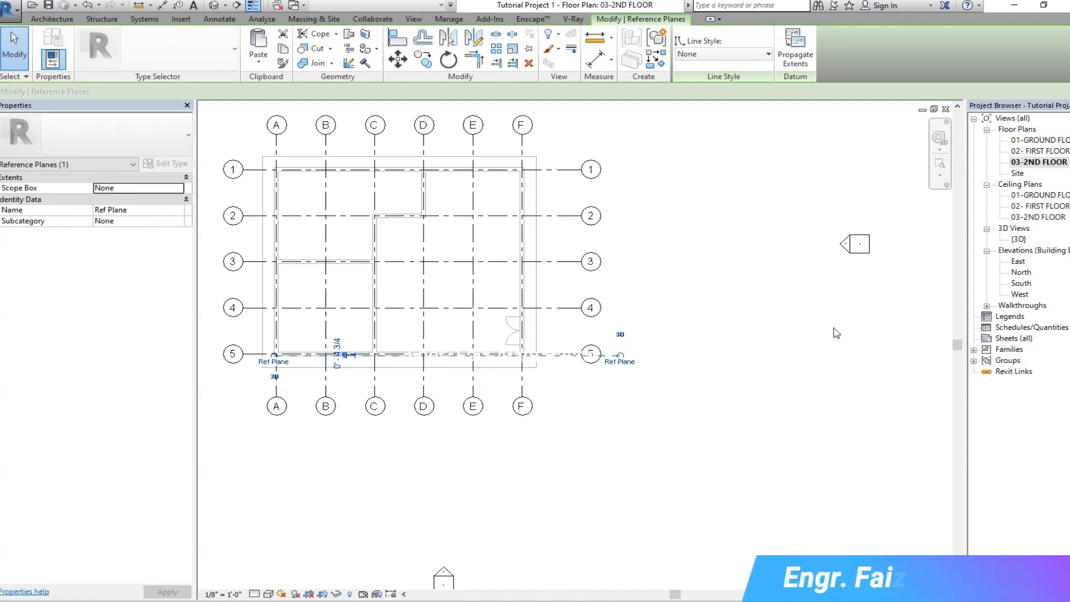
# Step: Start a roof by extrusion in the South elevation on Reference Plane : Ref Plane, with level 03-2ND FLOOR and offset 0' 0"
pyautogui.doubleClick(1021, 284)
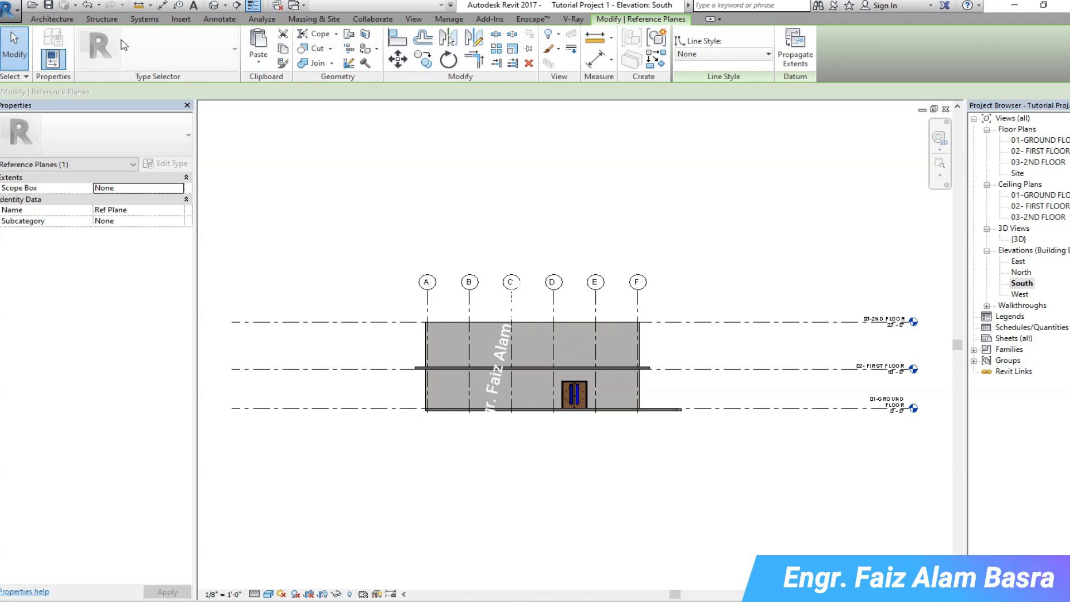
pyautogui.click(52, 18)
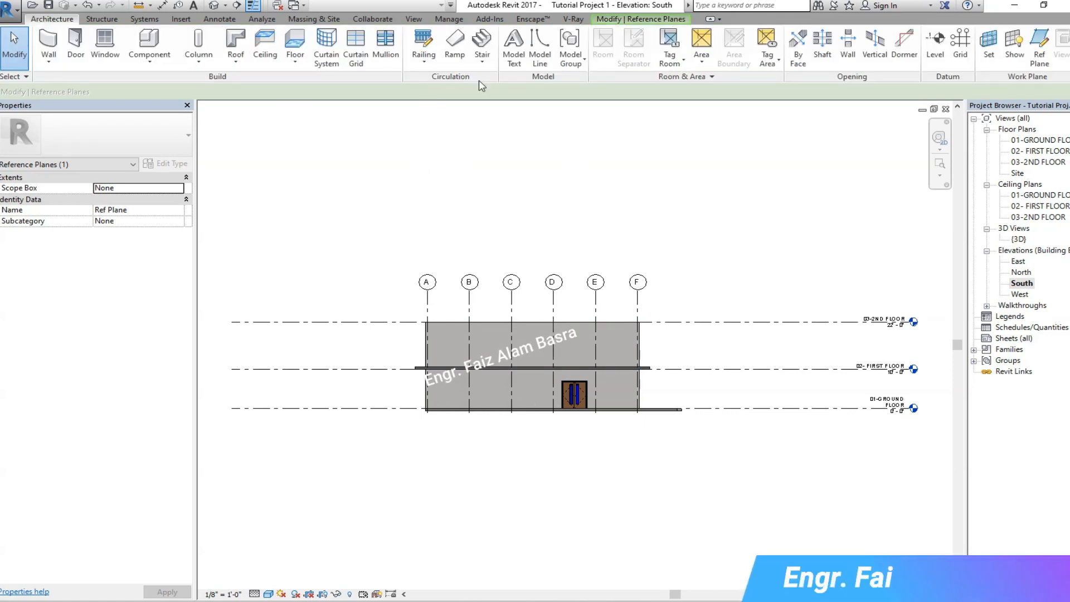
pyautogui.click(236, 60)
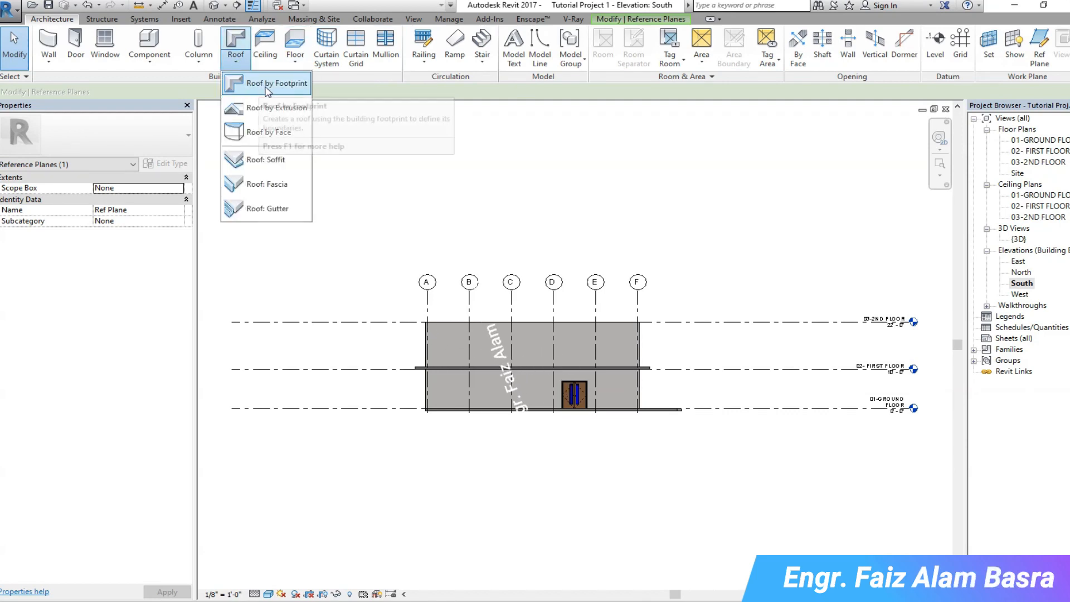
pyautogui.click(270, 108)
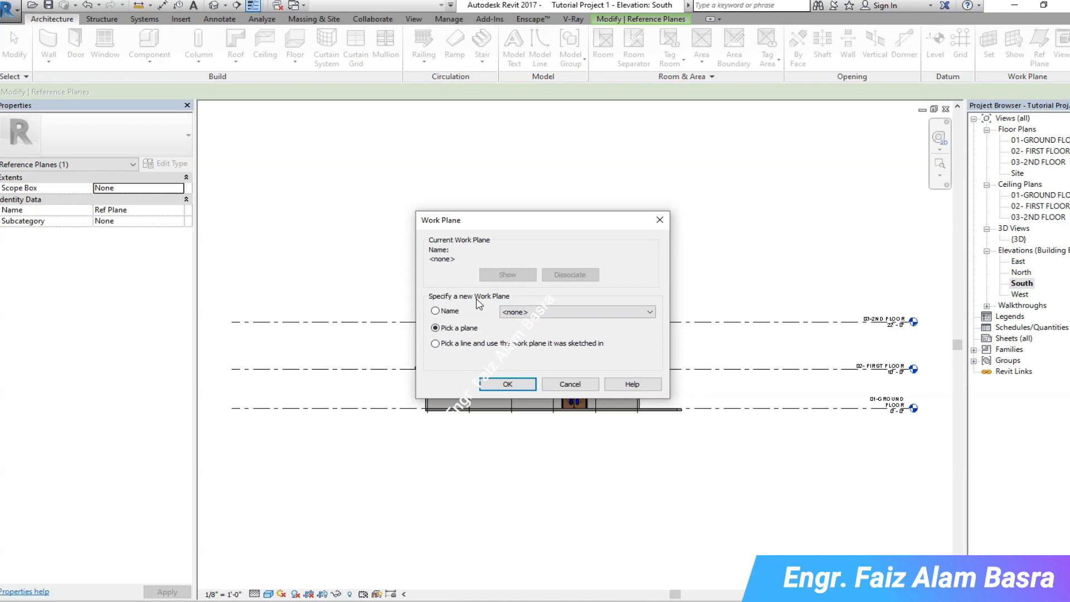
pyautogui.click(650, 312)
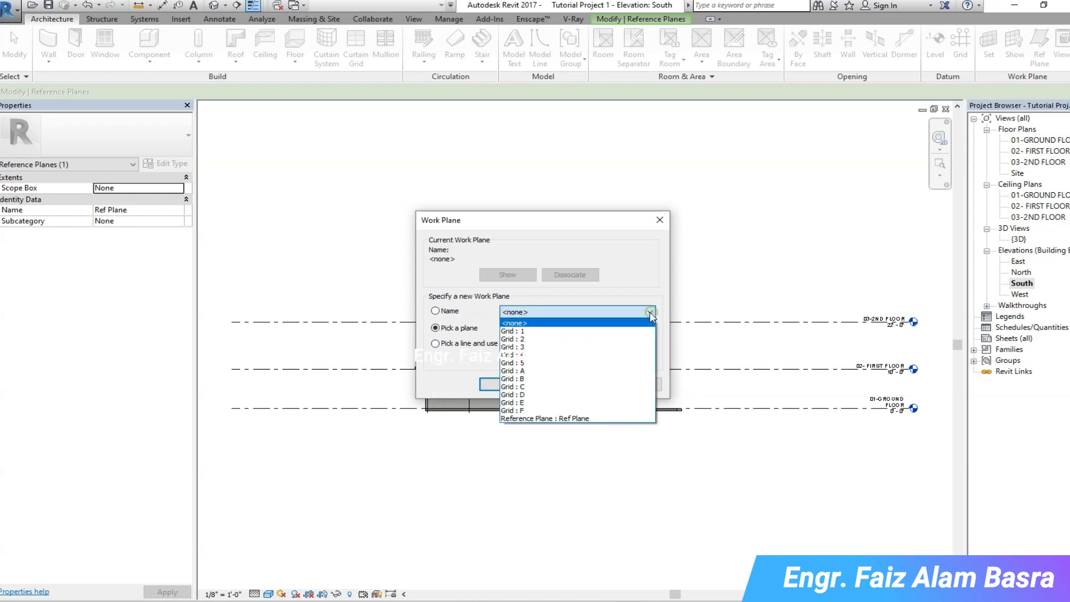
pyautogui.click(567, 417)
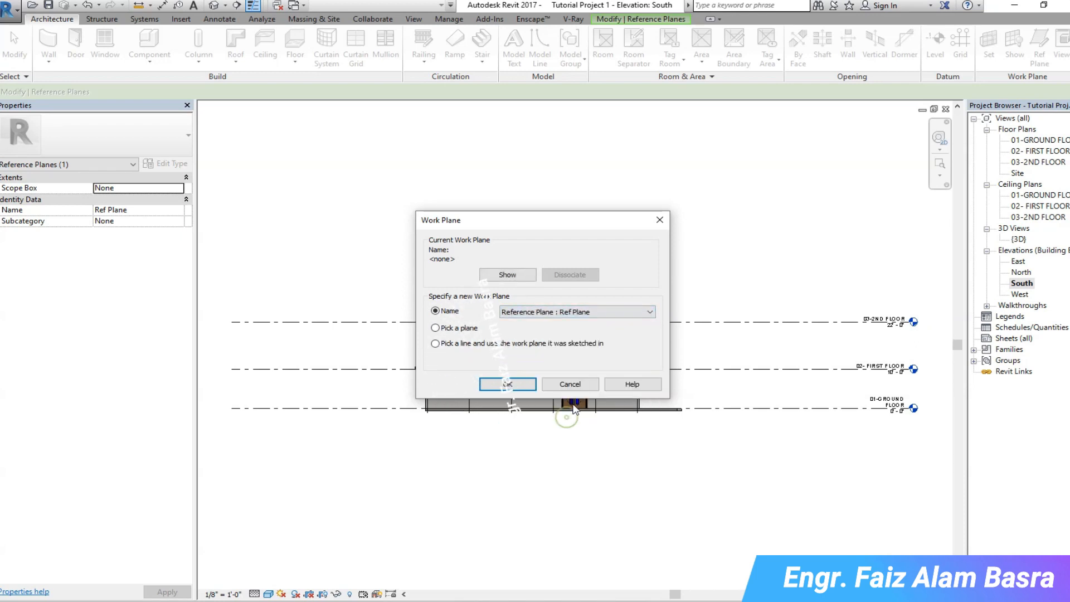
pyautogui.click(526, 386)
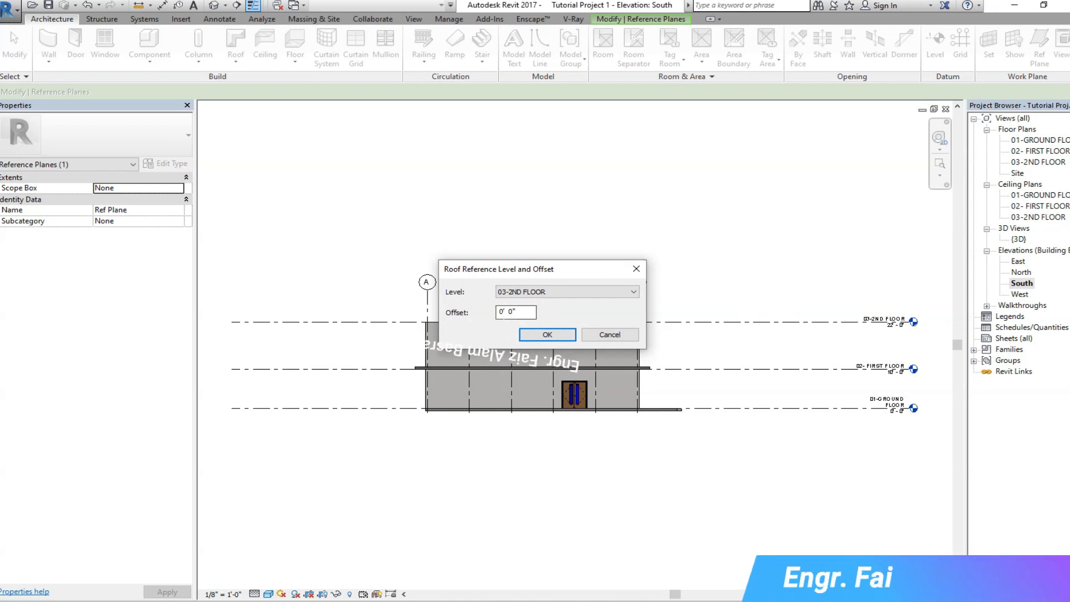
pyautogui.click(548, 334)
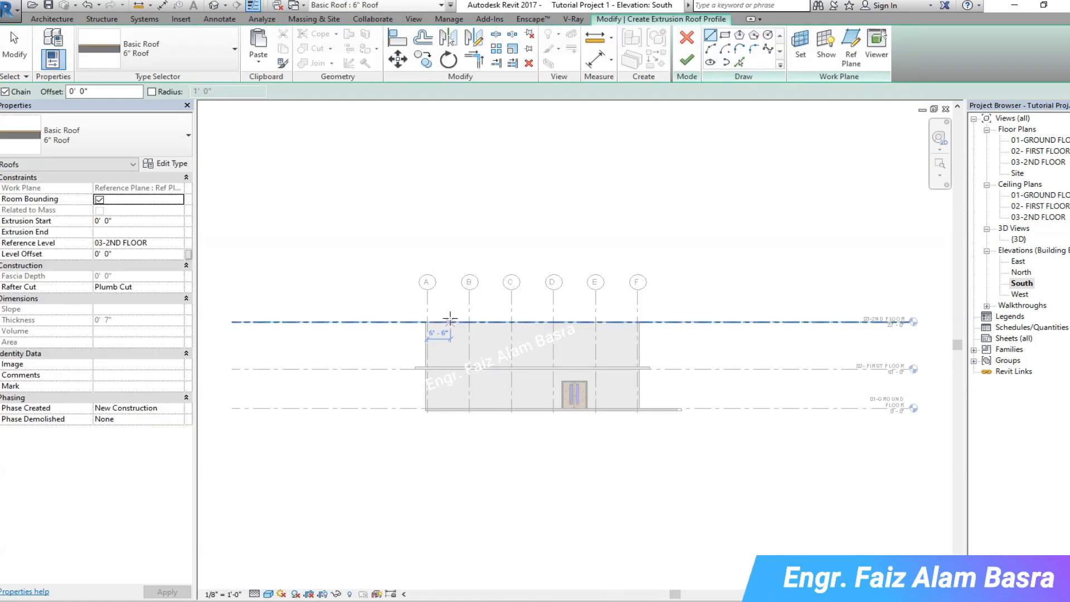
# Step: Choose the 6" Roof type and sketch a four-point spline profile above the walls, from just outside grid A to just outside grid F
pyautogui.click(174, 149)
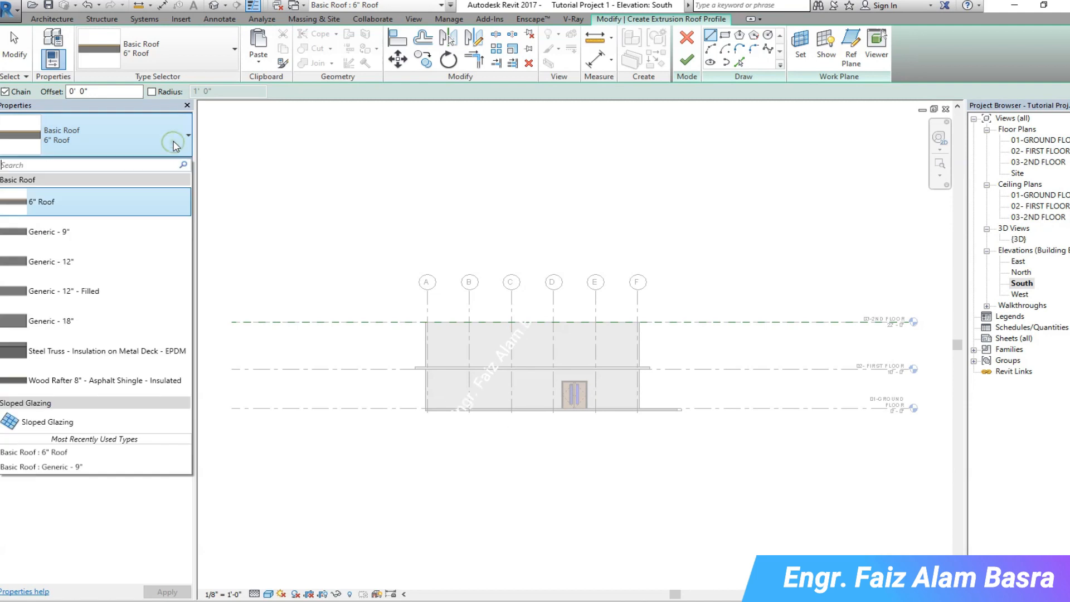
pyautogui.click(95, 212)
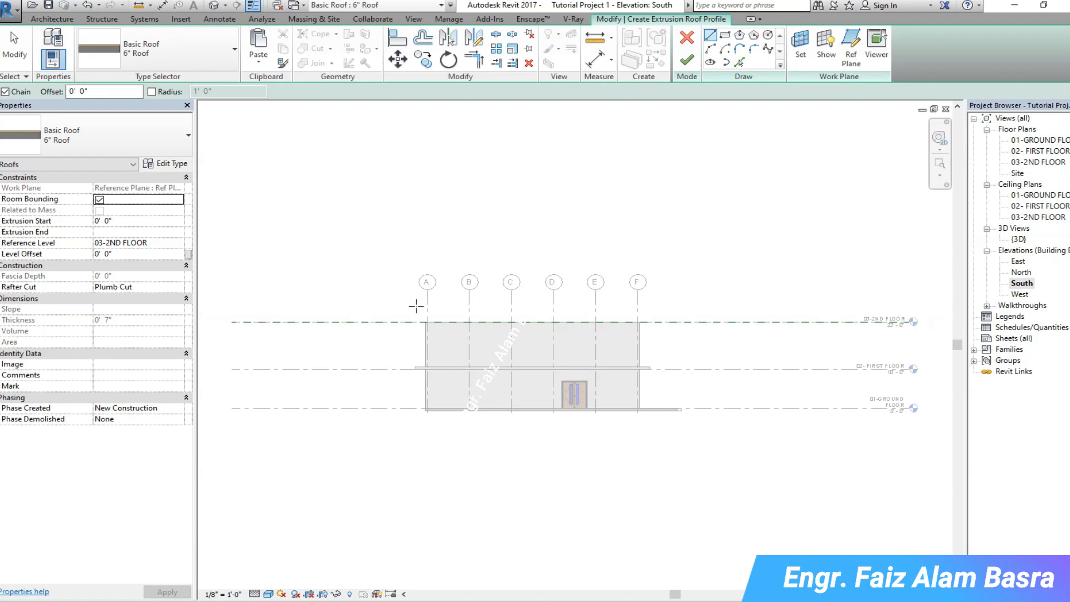
pyautogui.scroll(2, 518, 301)
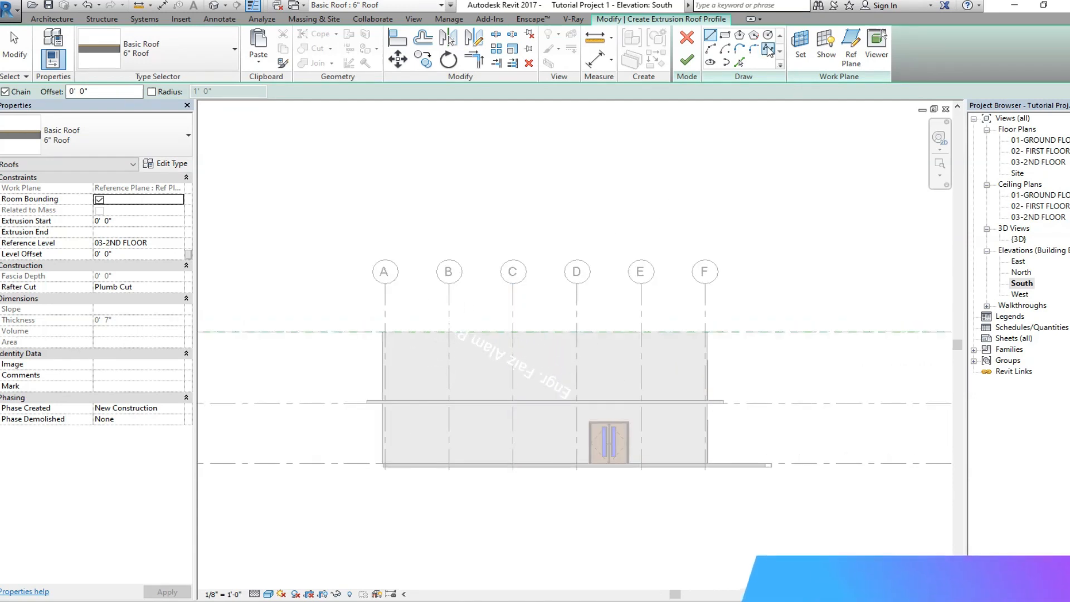
pyautogui.click(768, 50)
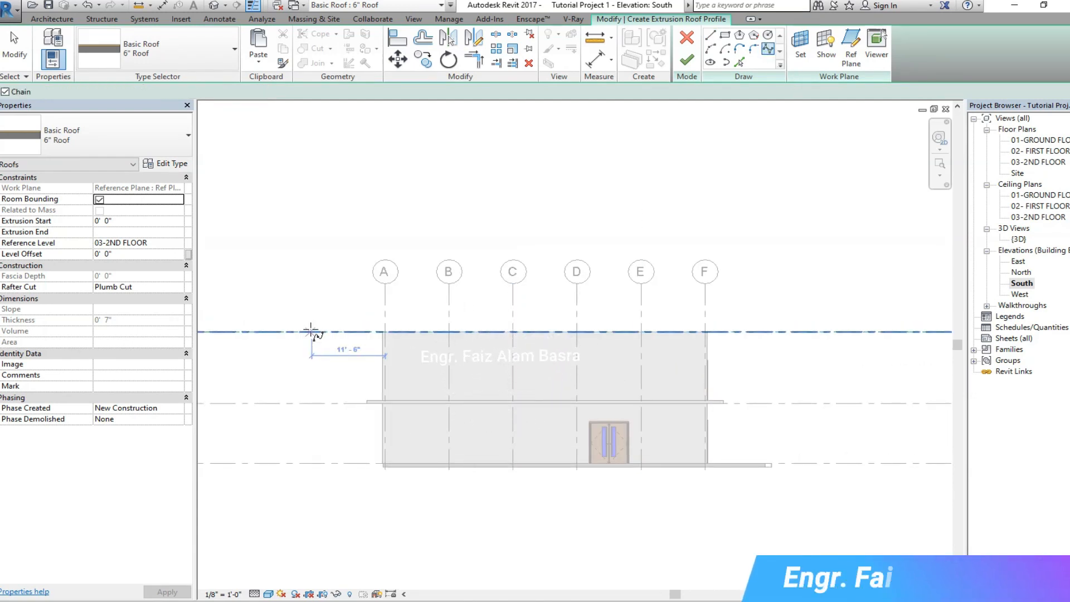
pyautogui.click(360, 331)
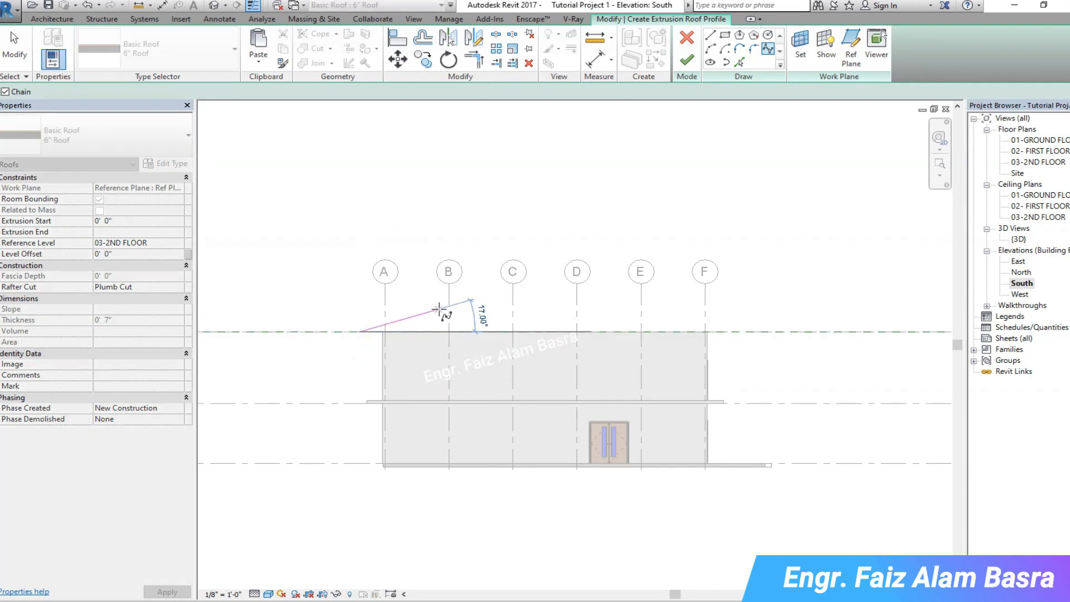
pyautogui.click(493, 303)
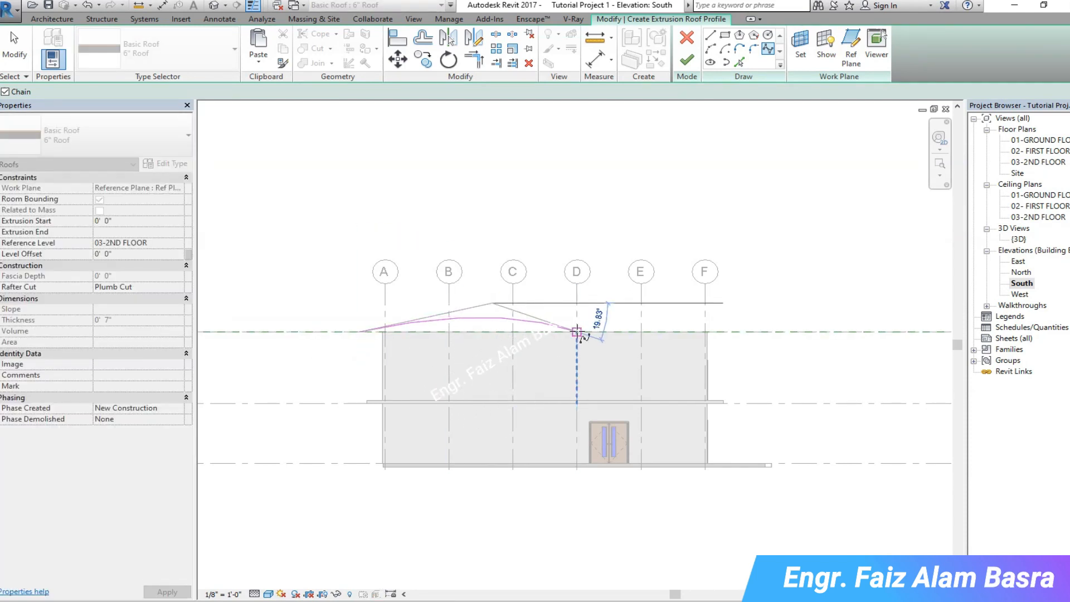
pyautogui.click(578, 332)
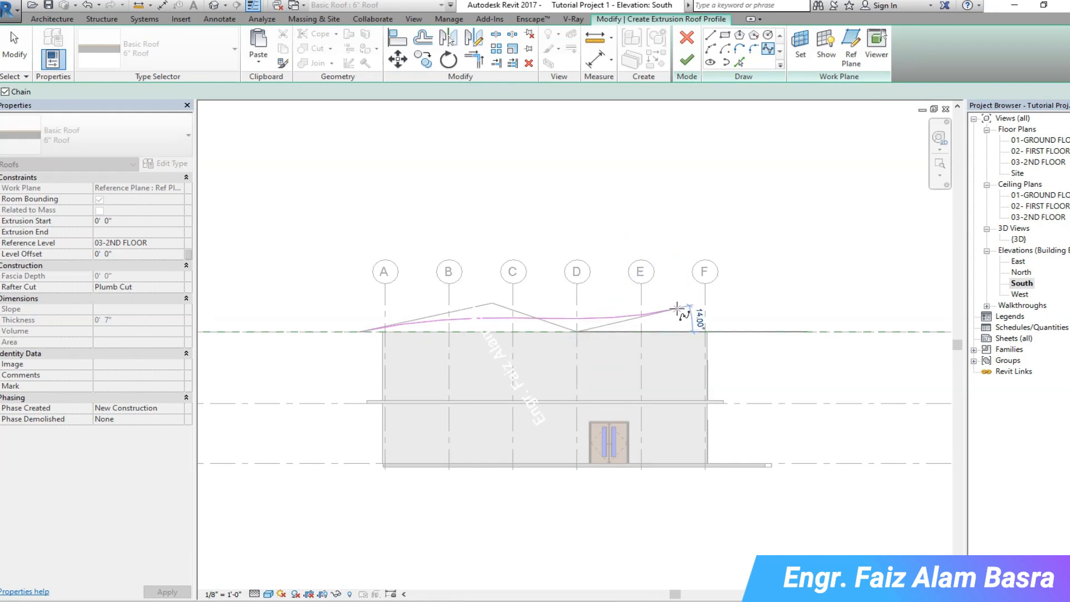
pyautogui.click(732, 296)
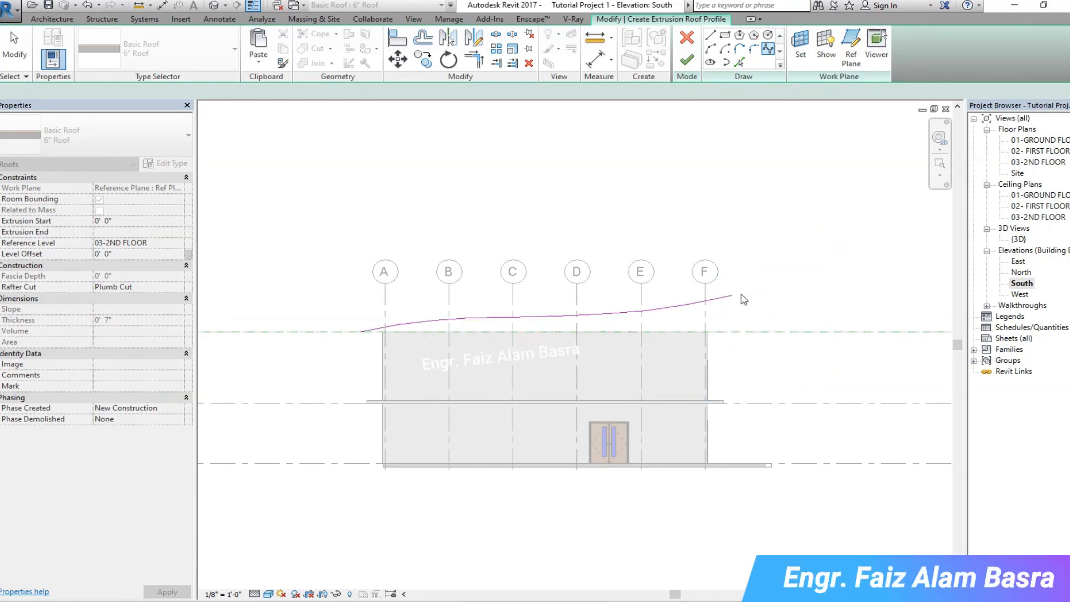
pyautogui.press('Escape')
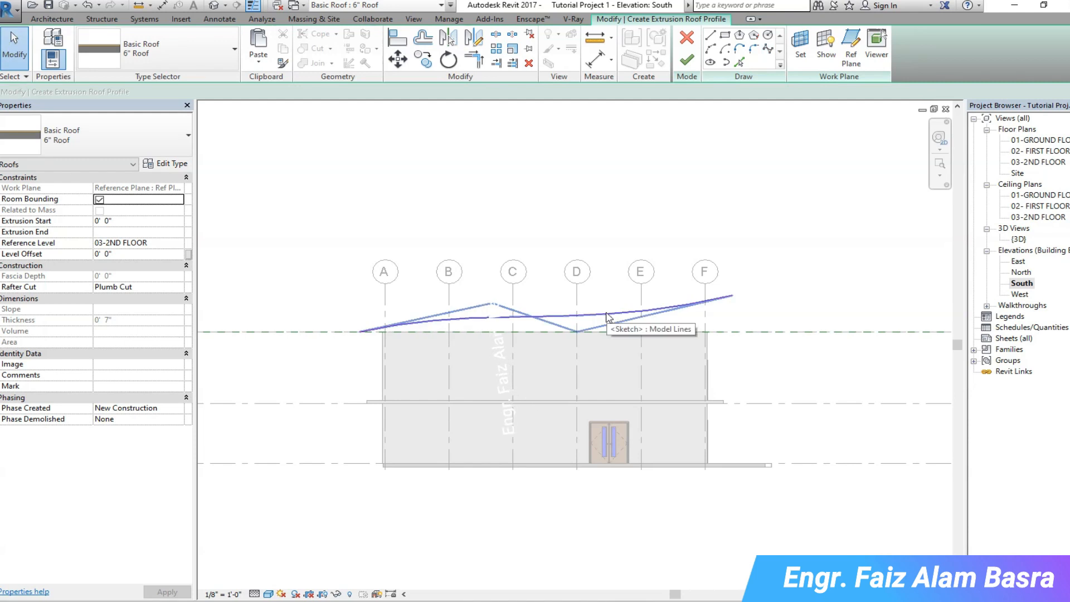
# Step: Raise the spline's control point near grid C, lower the one at grid D for a wavier profile, and finish the extrusion roof
pyautogui.click(606, 315)
pyautogui.moveTo(493, 304); pyautogui.dragTo(491, 297)
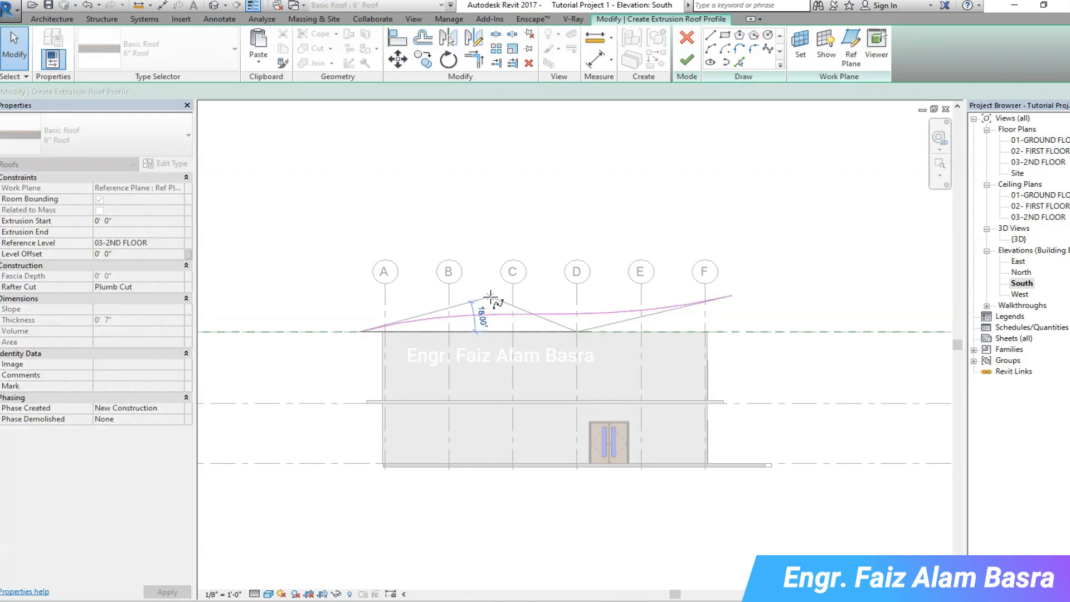
pyautogui.moveTo(577, 331); pyautogui.dragTo(574, 377)
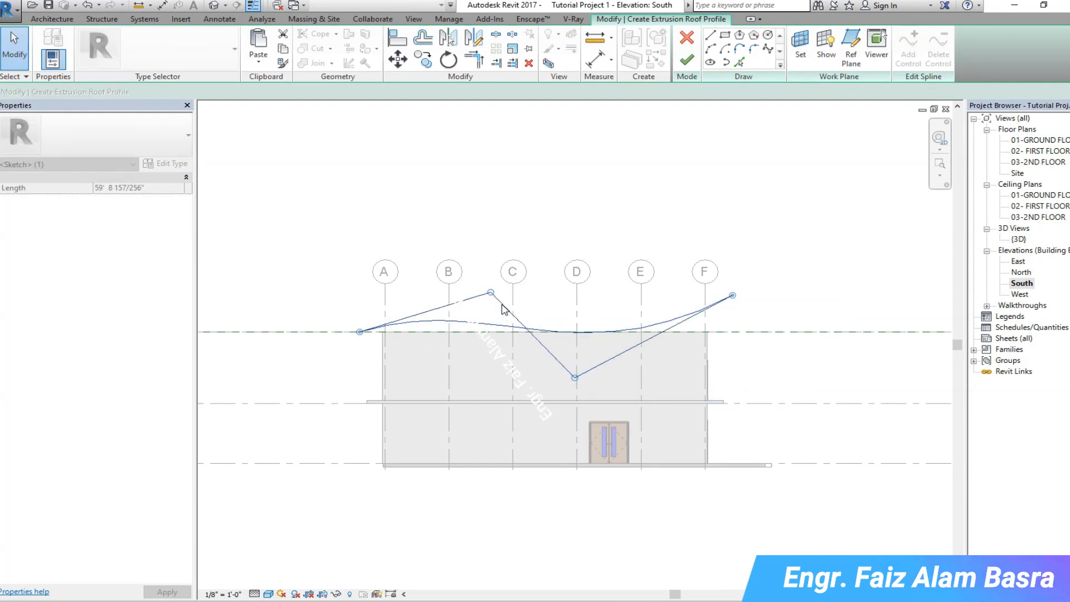
pyautogui.moveTo(490, 292); pyautogui.dragTo(491, 287)
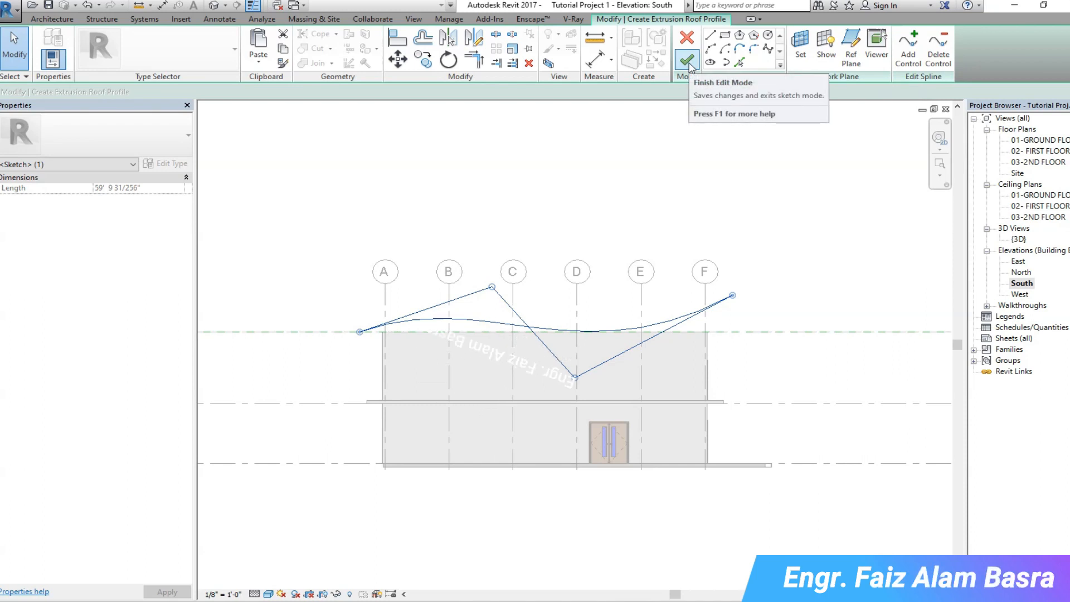
pyautogui.click(688, 62)
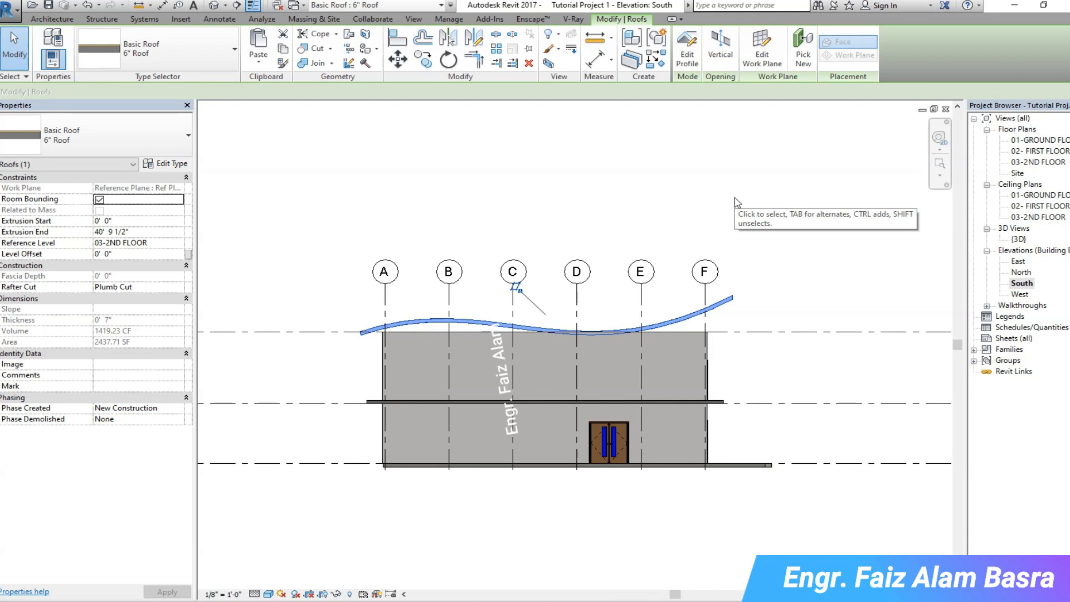
# Step: Set the curved extrusion roof's level offset to 0' 6" so it clears the wall tops
pyautogui.click(588, 219)
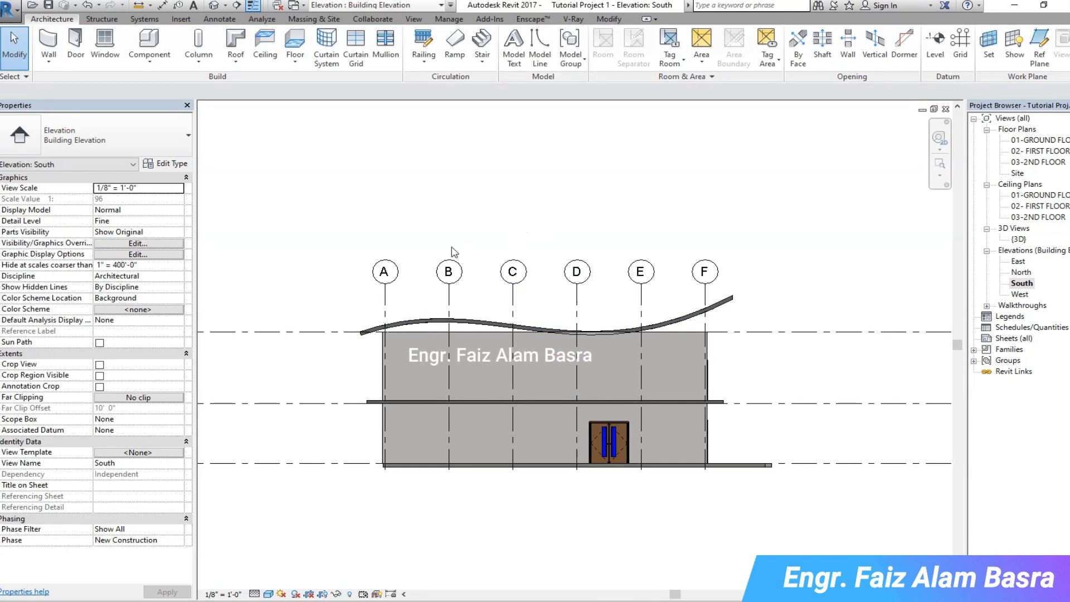
pyautogui.scroll(3, 598, 322)
pyautogui.scroll(7, 572, 309)
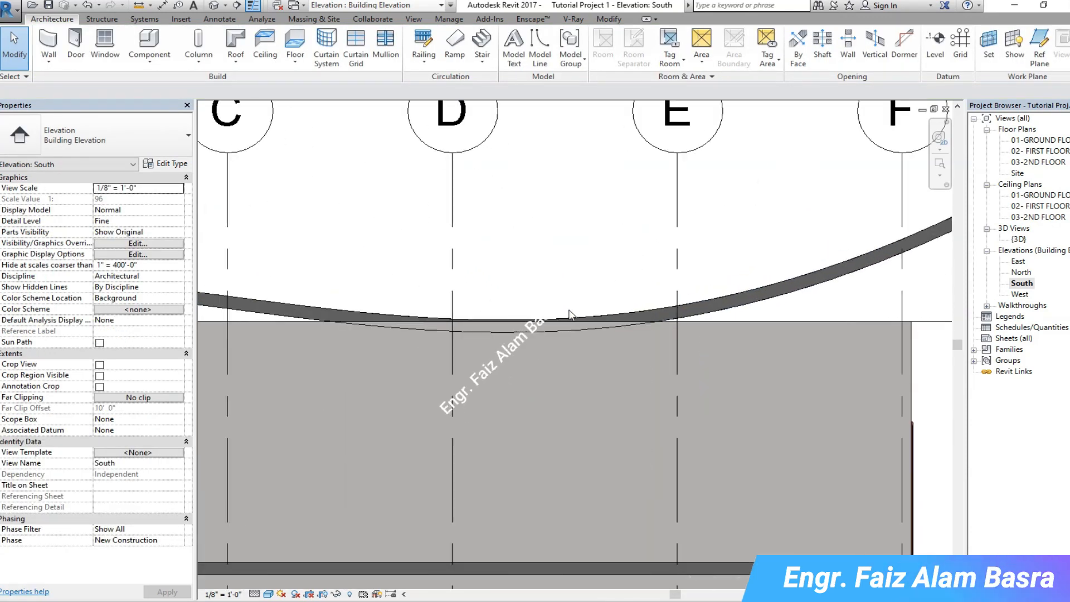
pyautogui.scroll(-3, 570, 310)
pyautogui.scroll(-2, 701, 305)
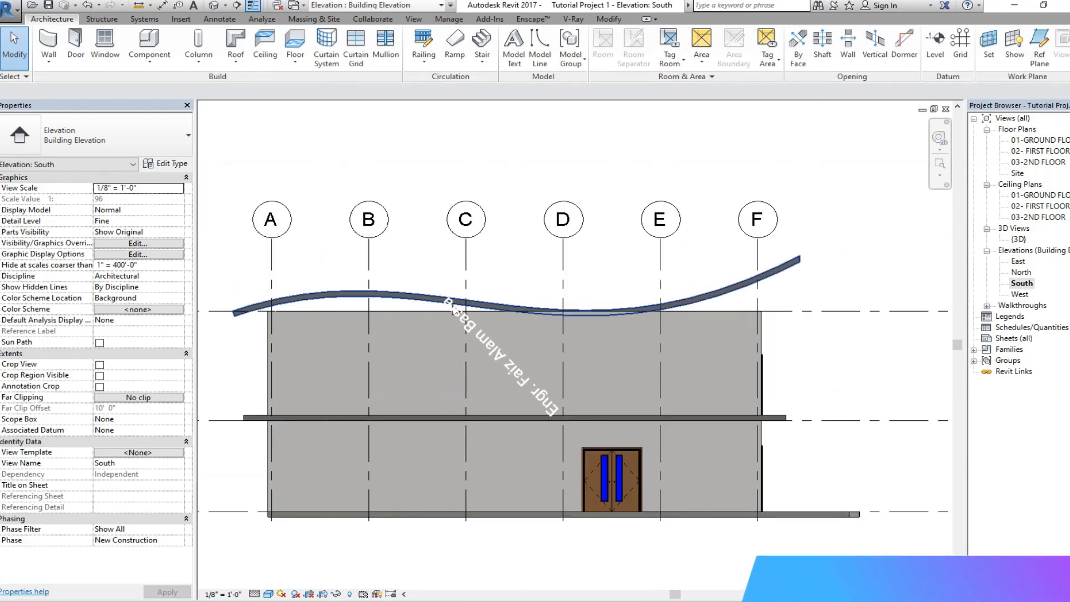
pyautogui.click(443, 304)
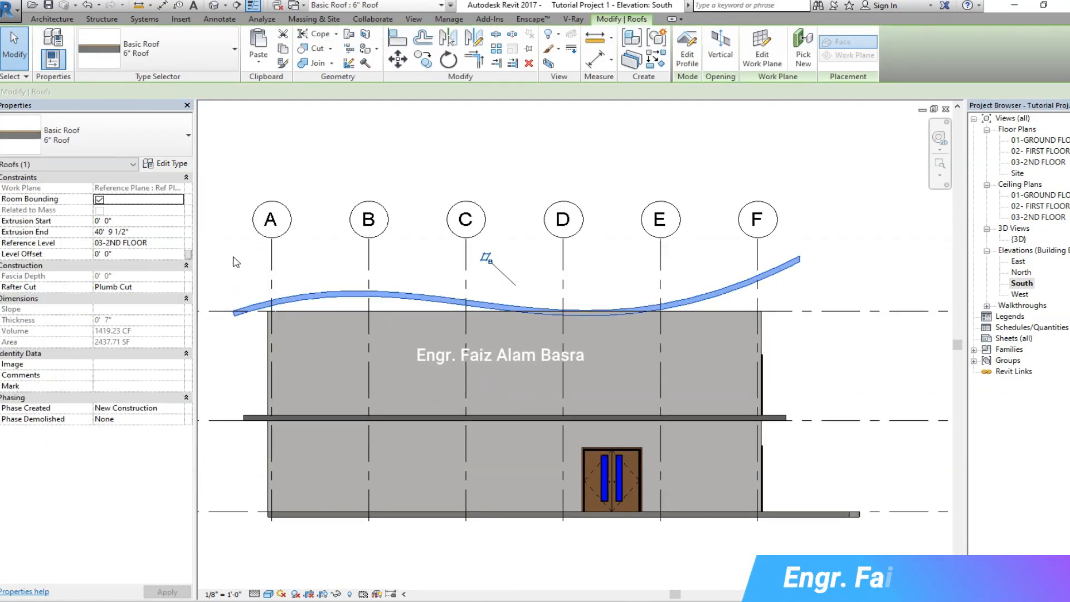
pyautogui.click(100, 254)
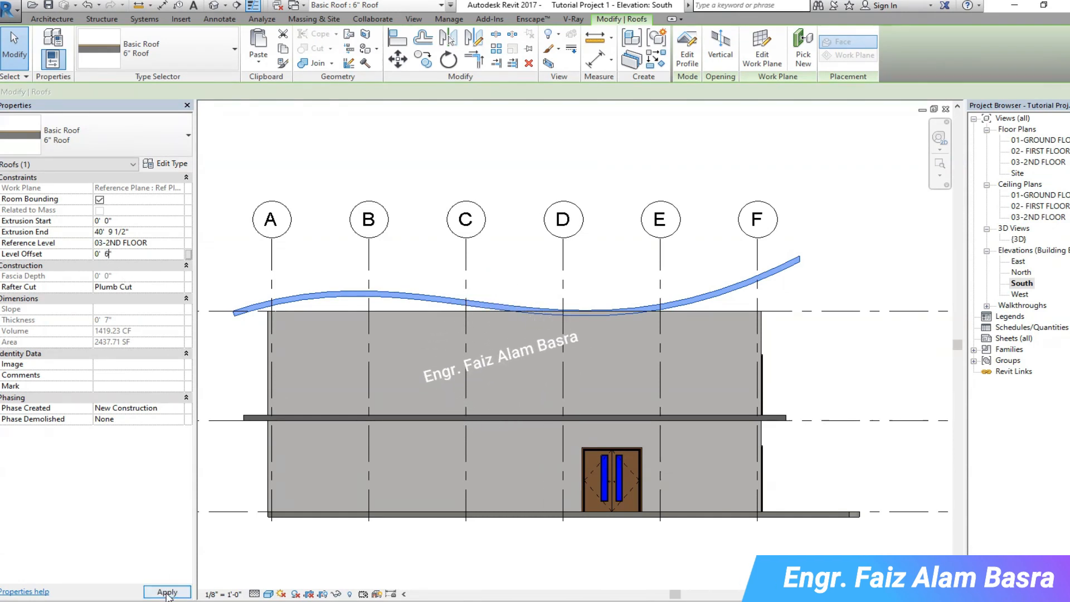
pyautogui.click(167, 592)
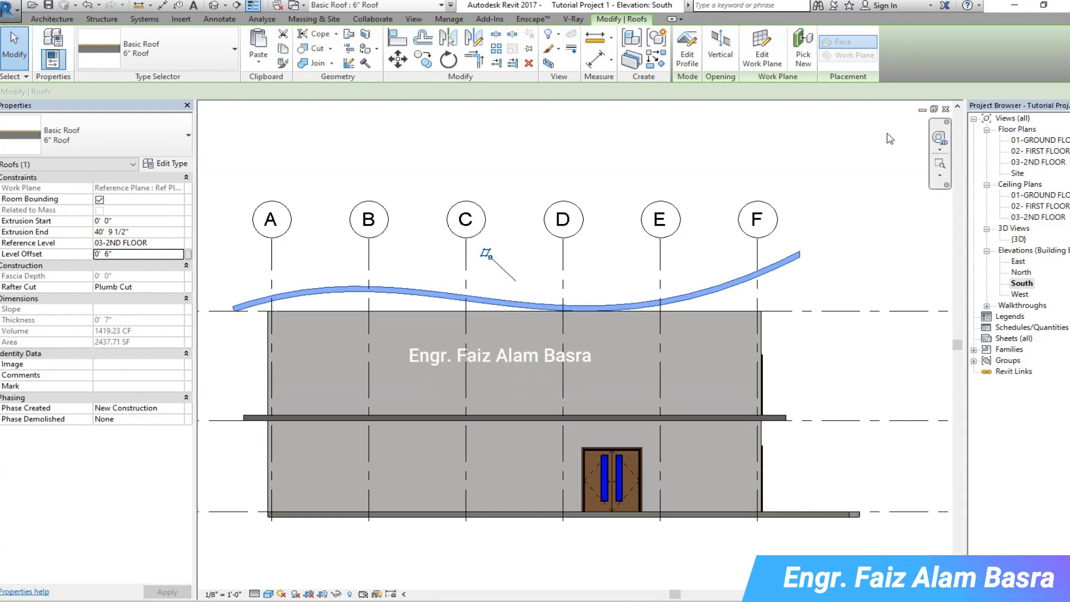
# Step: In the 3D view, stretch the curved roof past both end walls to extrusion end 42' 0" and extrusion start about -1' 7 1/4"
pyautogui.click(214, 5)
pyautogui.scroll(5, 292, 318)
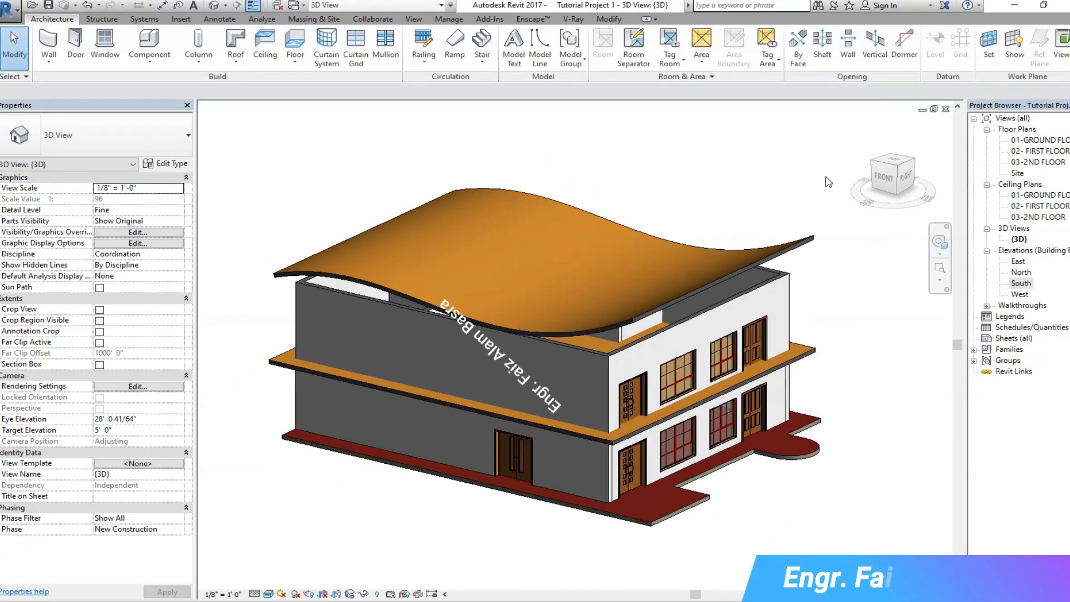
pyautogui.moveTo(896, 179)
pyautogui.mouseDown()
pyautogui.moveTo(922, 163)
pyautogui.moveTo(909, 173)
pyautogui.mouseUp()
pyautogui.click(891, 174)
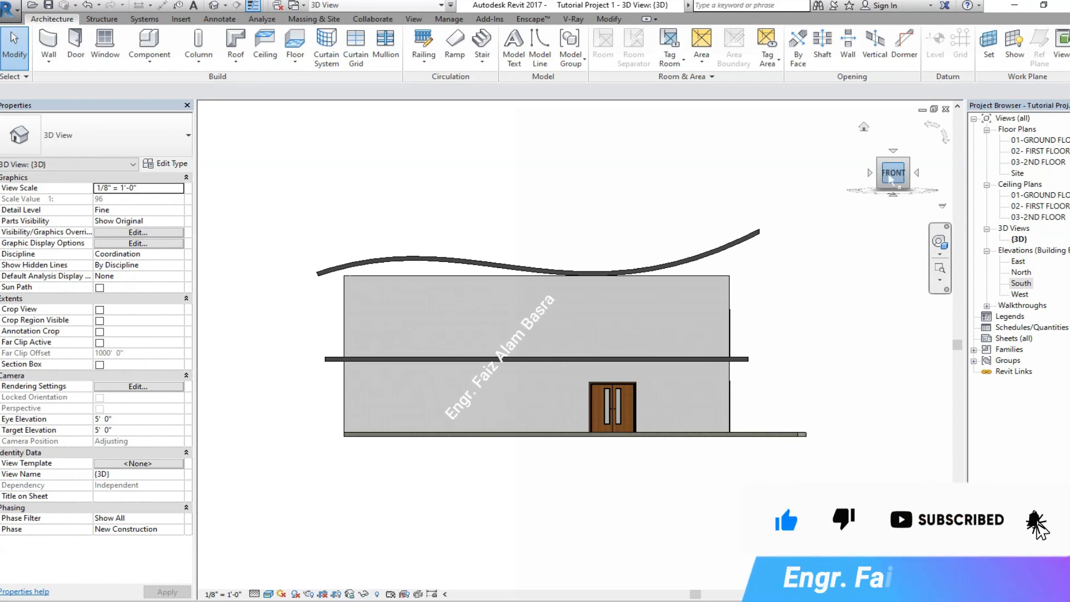
pyautogui.moveTo(890, 163)
pyautogui.mouseDown()
pyautogui.moveTo(892, 181)
pyautogui.moveTo(891, 165)
pyautogui.moveTo(815, 167)
pyautogui.moveTo(891, 167)
pyautogui.moveTo(894, 155)
pyautogui.mouseUp()
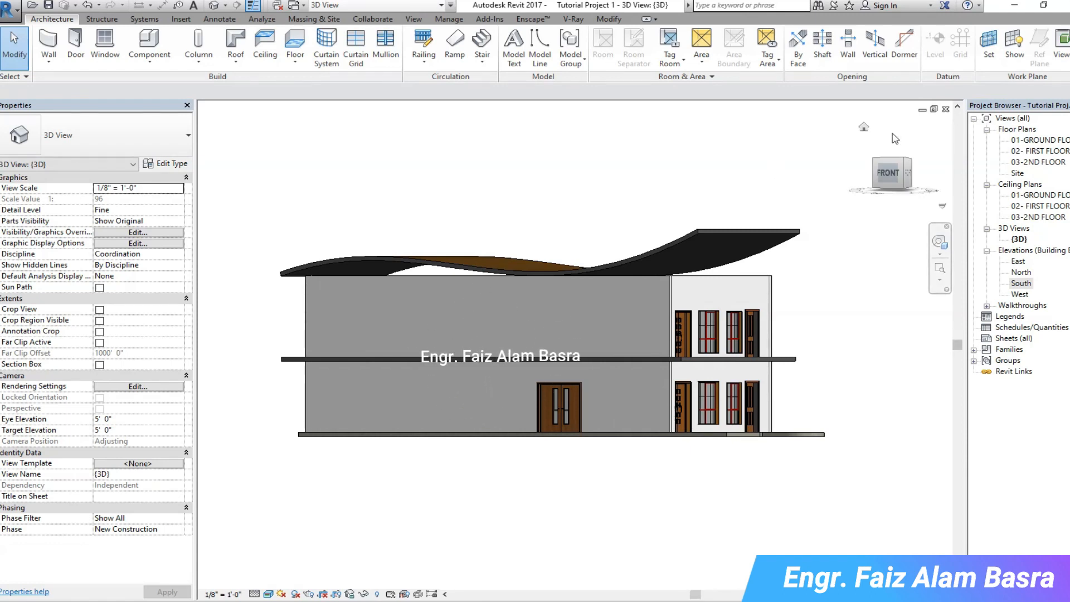
pyautogui.click(894, 163)
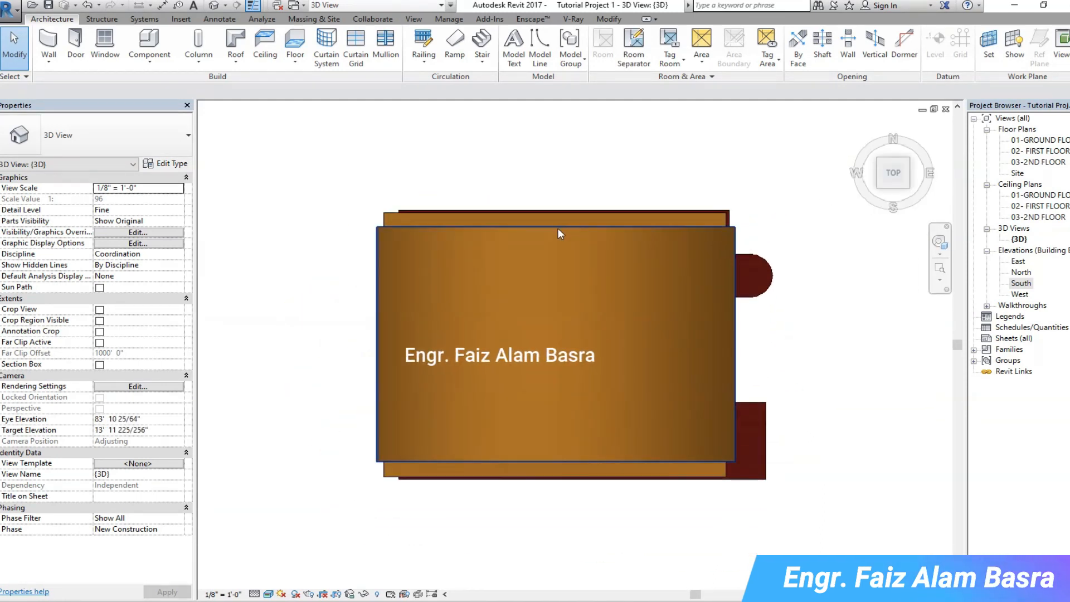
pyautogui.click(557, 228)
pyautogui.moveTo(555, 219); pyautogui.dragTo(556, 215)
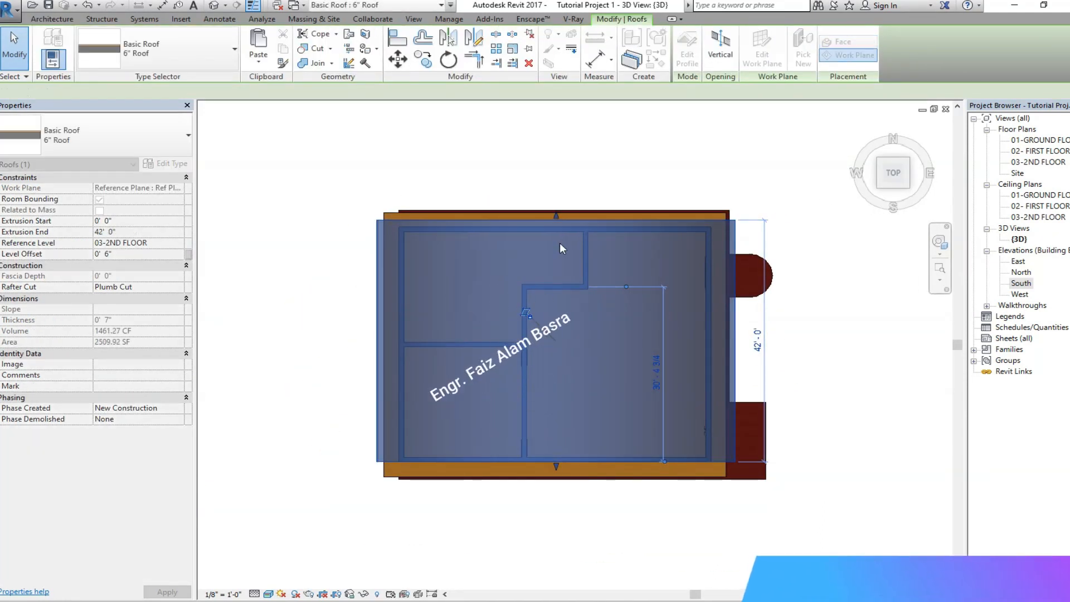
pyautogui.moveTo(556, 466); pyautogui.dragTo(555, 471)
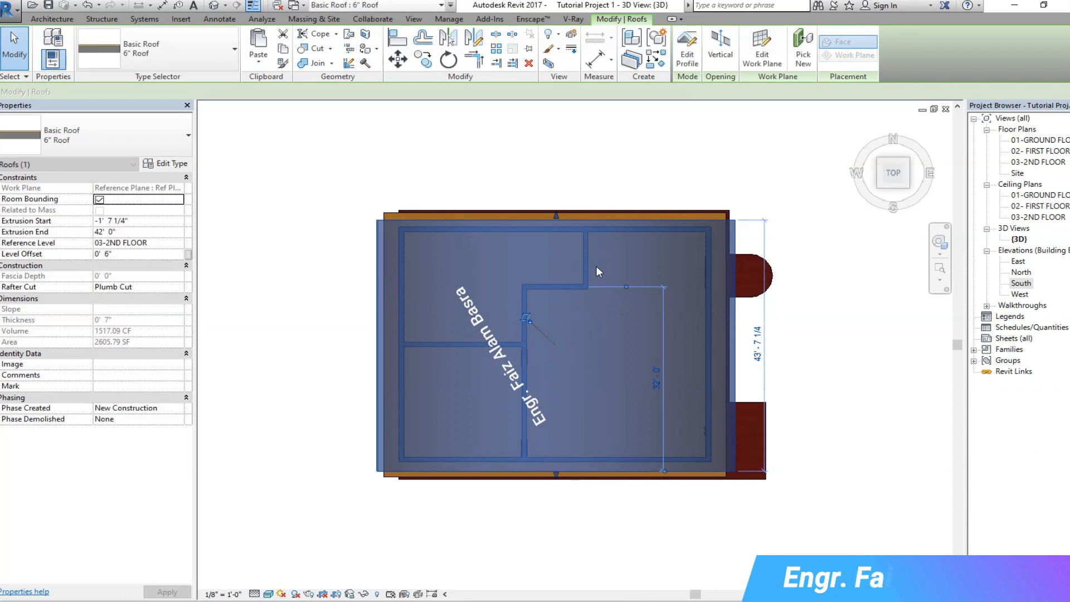
pyautogui.click(797, 244)
# Step: Attach the tops of the four upper-storey 9" Brick Masonry exterior walls to the underside of the curved roof
pyautogui.keyDown('shift'); pyautogui.moveTo(796, 243); pyautogui.dragTo(798, 163, button='middle'); pyautogui.keyUp('shift')
pyautogui.moveTo(895, 215); pyautogui.dragTo(809, 144)
pyautogui.moveTo(903, 191); pyautogui.dragTo(867, 196)
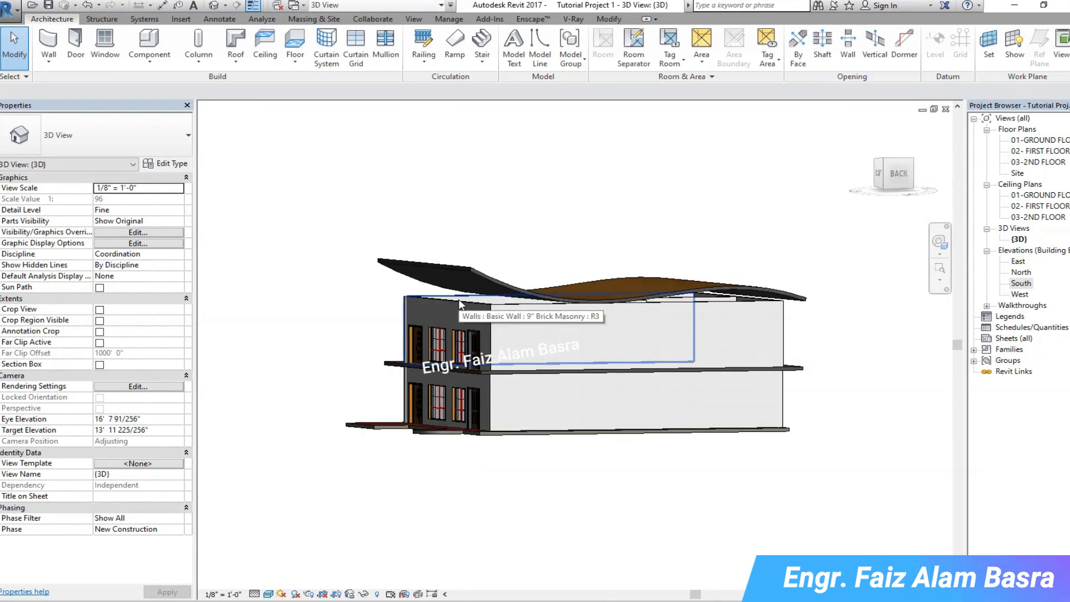
pyautogui.scroll(3, 463, 301)
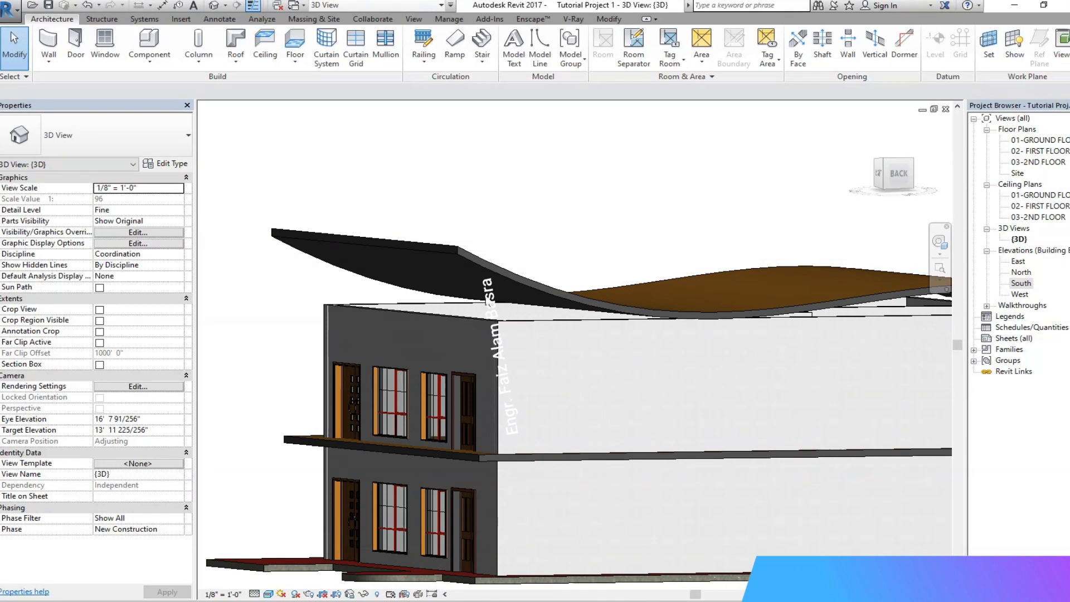
pyautogui.click(522, 319)
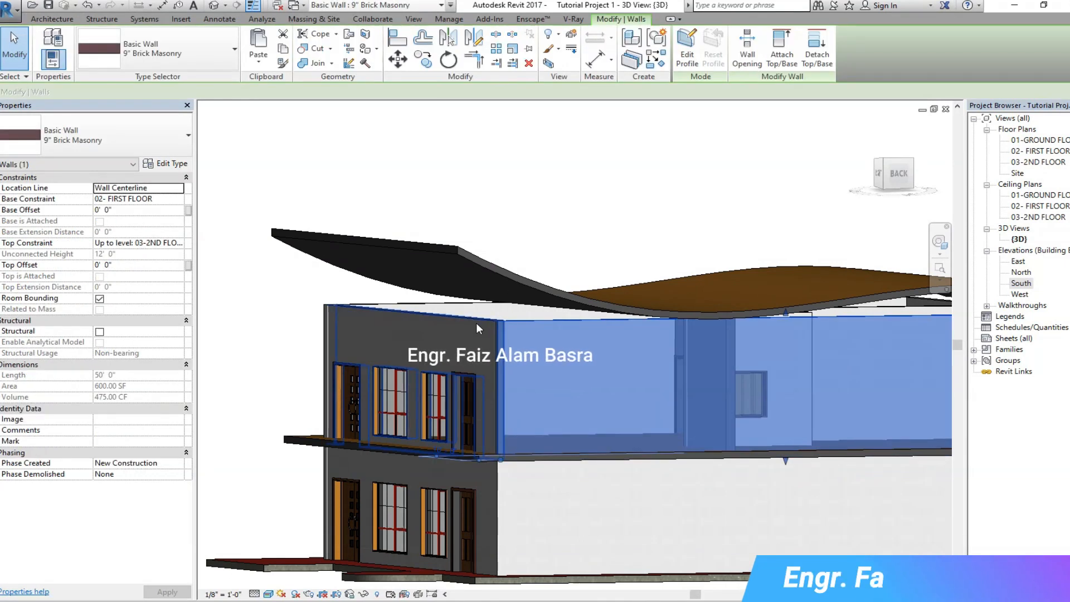
pyautogui.keyDown('ctrl'); pyautogui.click(450, 313); pyautogui.keyUp('ctrl')
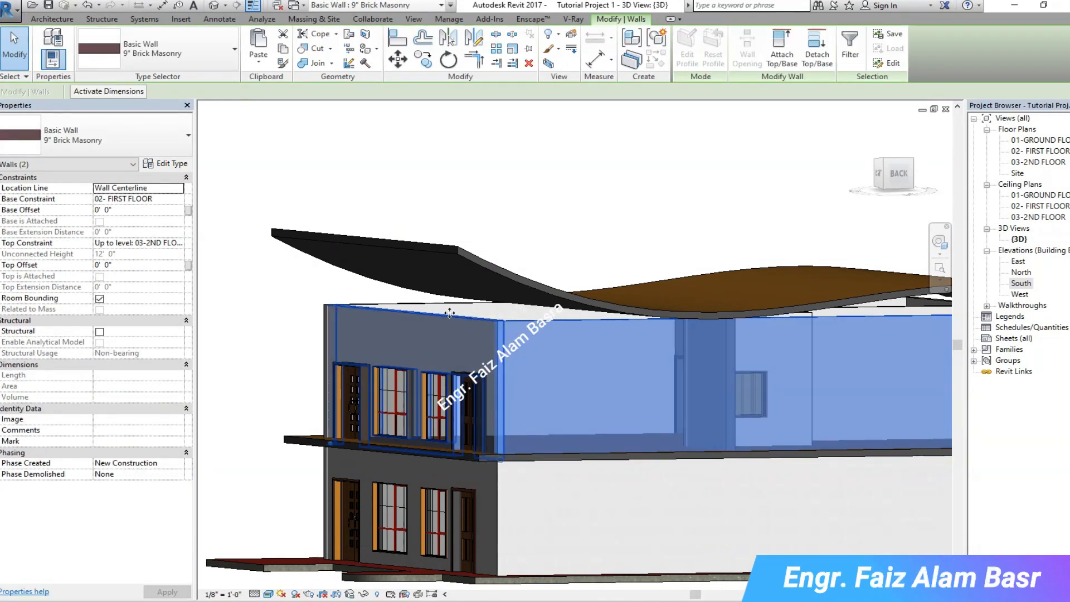
pyautogui.keyDown('ctrl'); pyautogui.click(384, 309); pyautogui.keyUp('ctrl')
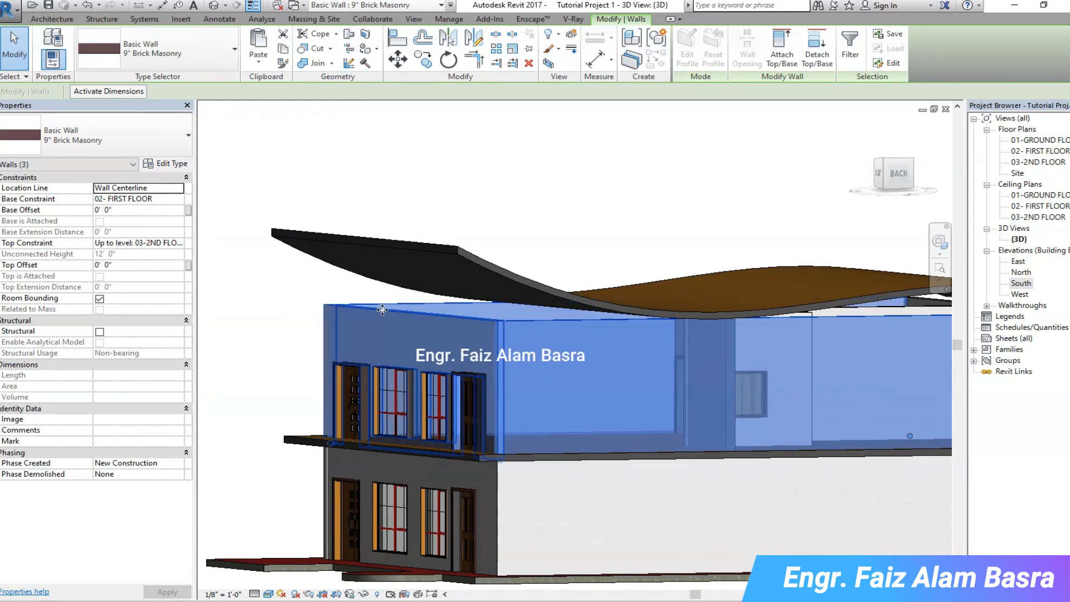
pyautogui.scroll(-3, 382, 310)
pyautogui.scroll(1, 815, 368)
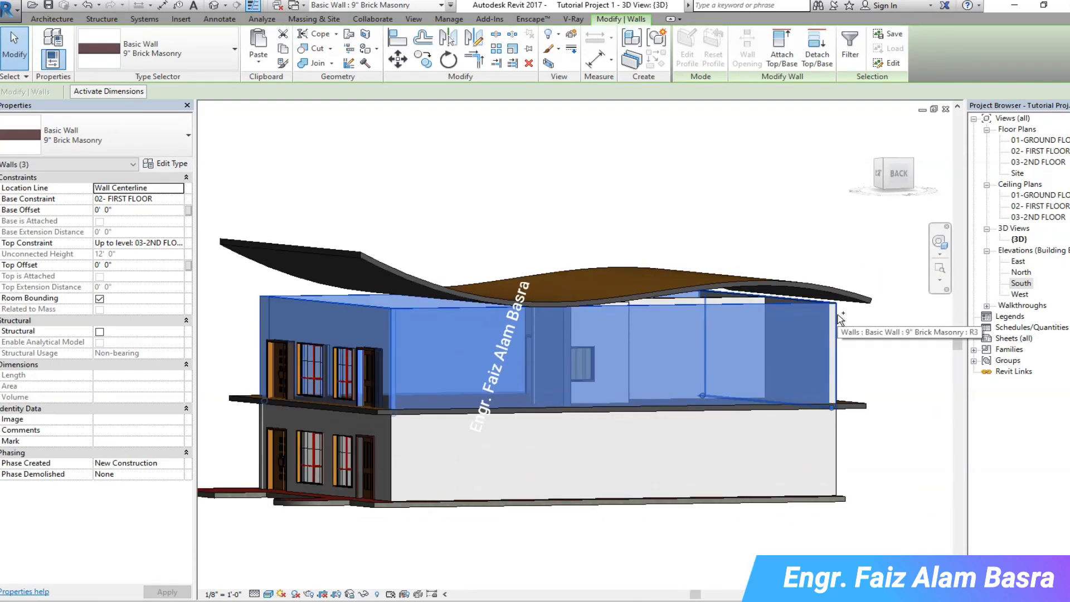
pyautogui.keyDown('ctrl'); pyautogui.click(837, 322); pyautogui.keyUp('ctrl')
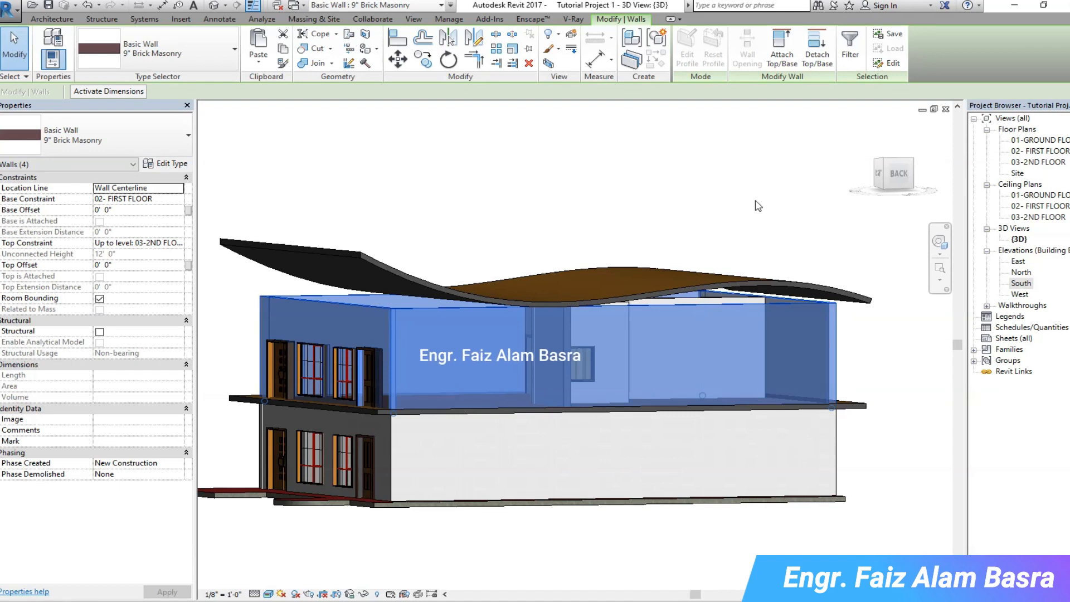
pyautogui.click(782, 47)
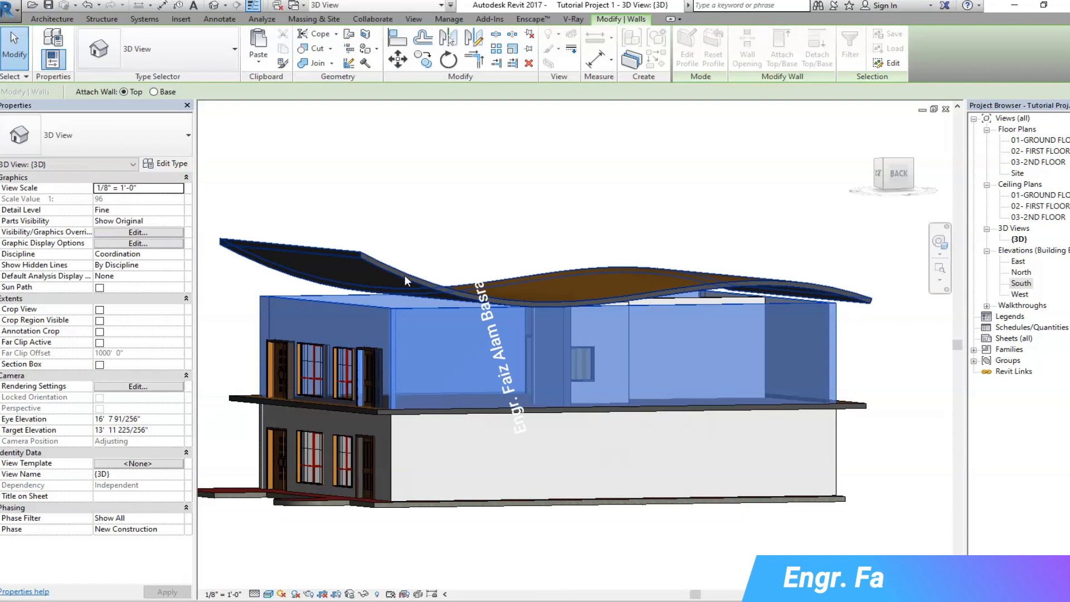
pyautogui.click(451, 299)
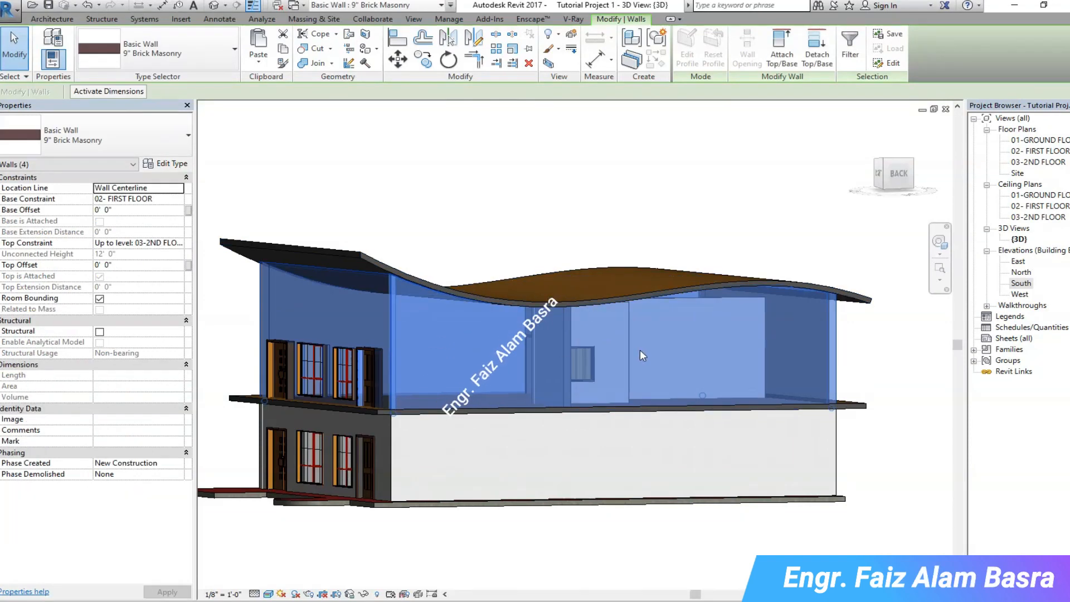
pyautogui.scroll(3, 301, 301)
pyautogui.keyDown('shift'); pyautogui.moveTo(344, 272); pyautogui.dragTo(871, 293, button='middle'); pyautogui.keyUp('shift')
pyautogui.scroll(-6, 871, 293)
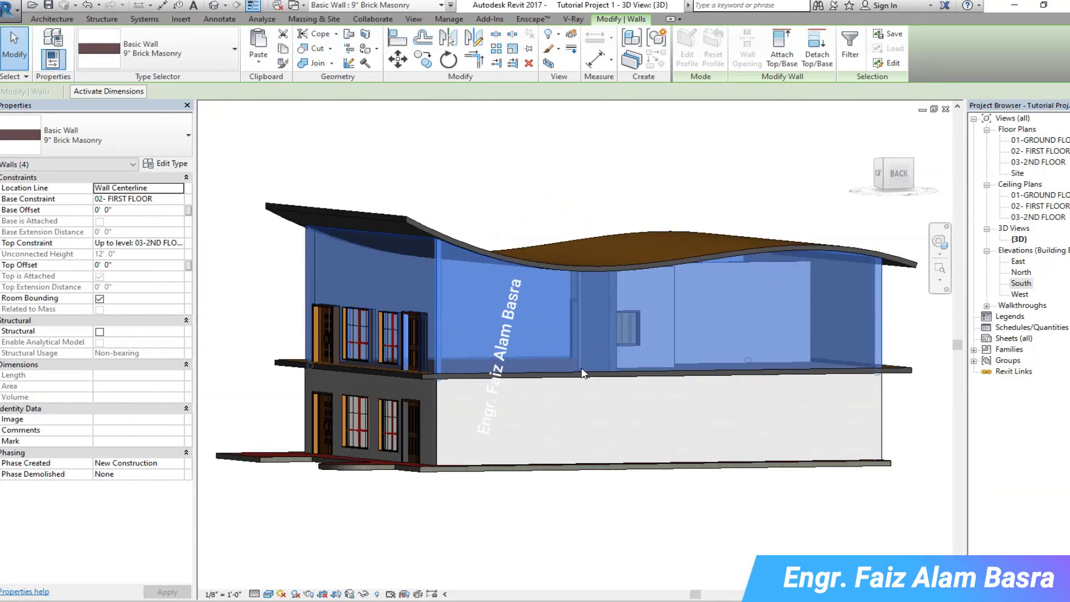
pyautogui.click(566, 511)
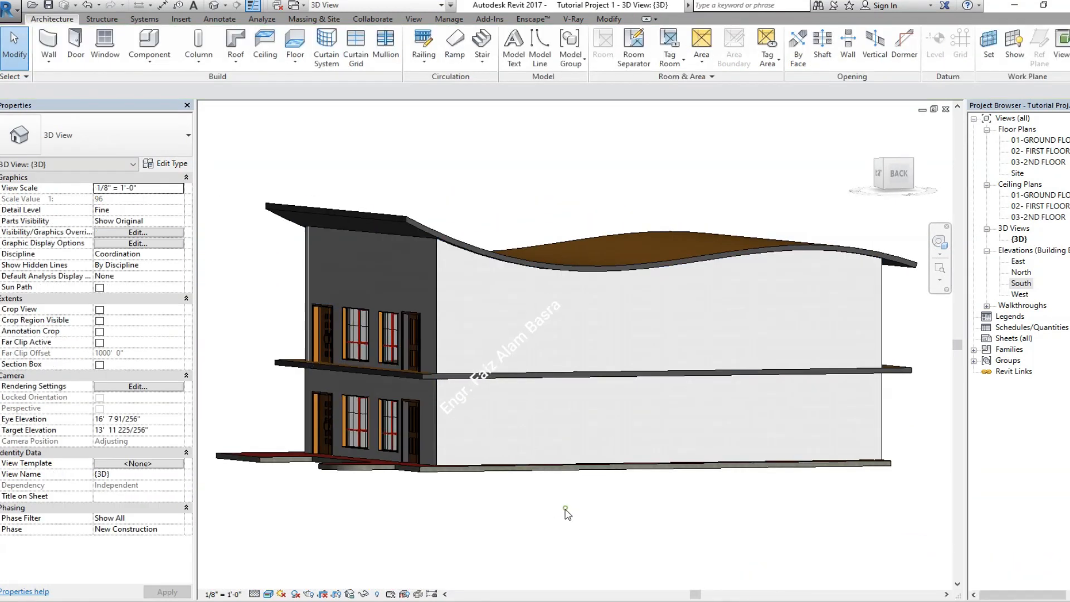
# Step: Examine the 3D model from the right, back, left and front, and check the roof overhang above the side with doors and windows
pyautogui.click(879, 174)
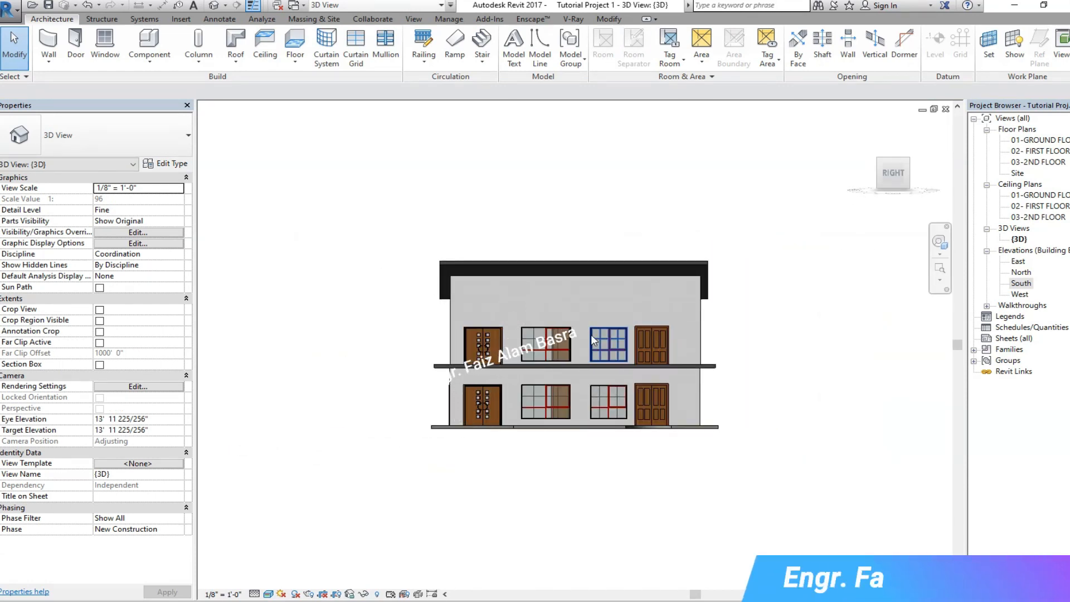
pyautogui.click(917, 172)
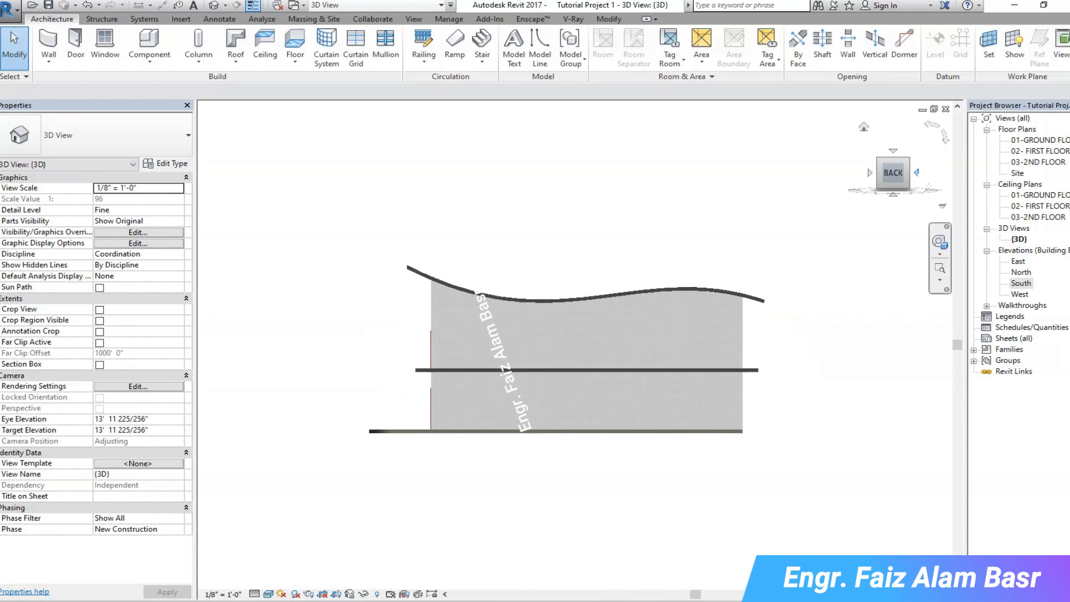
pyautogui.click(917, 173)
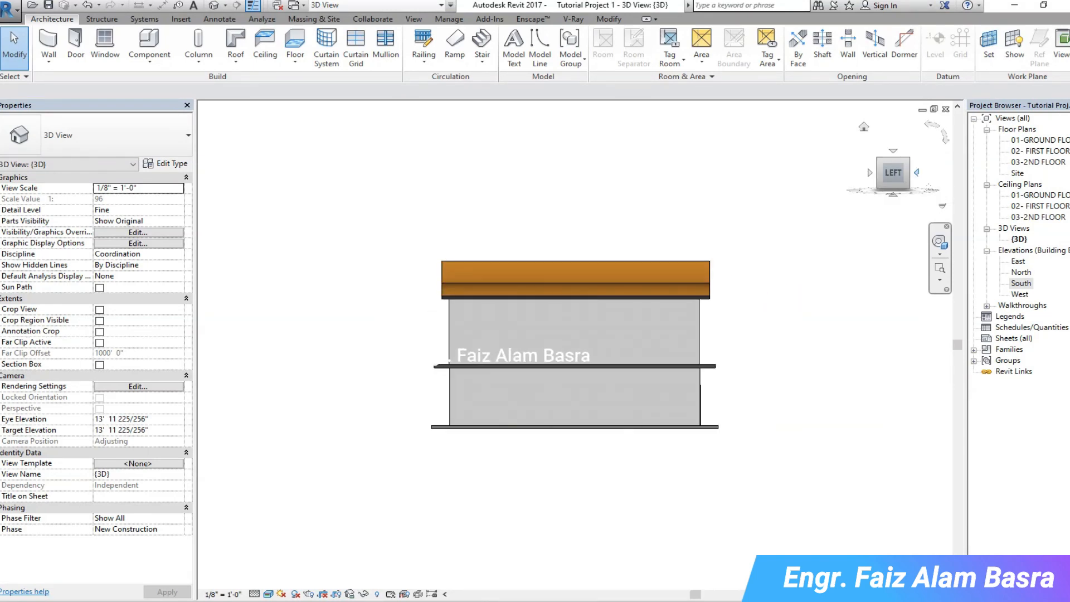
pyautogui.click(917, 173)
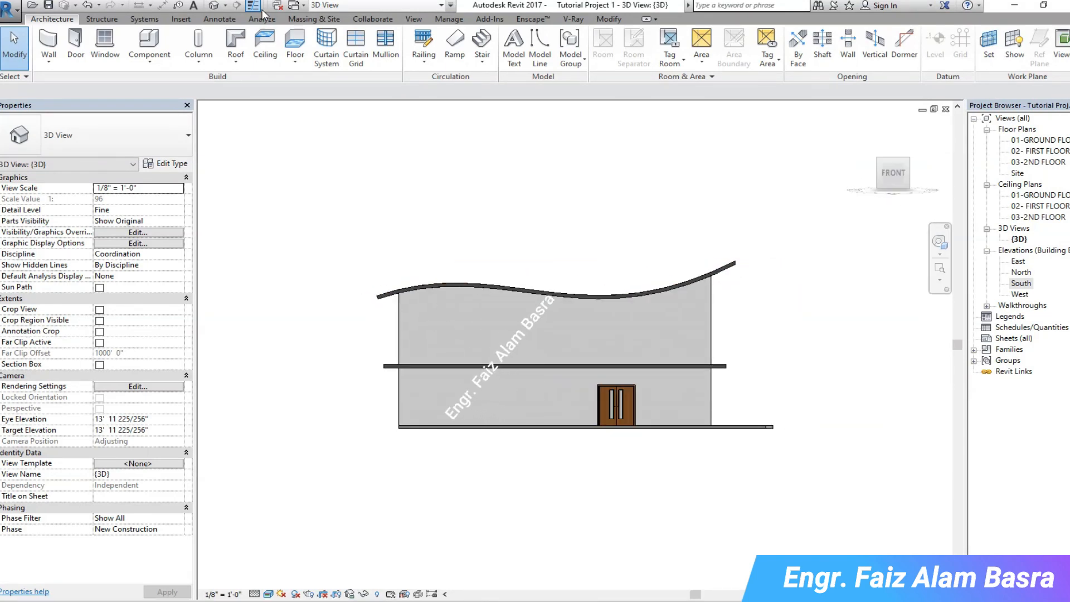
pyautogui.click(916, 173)
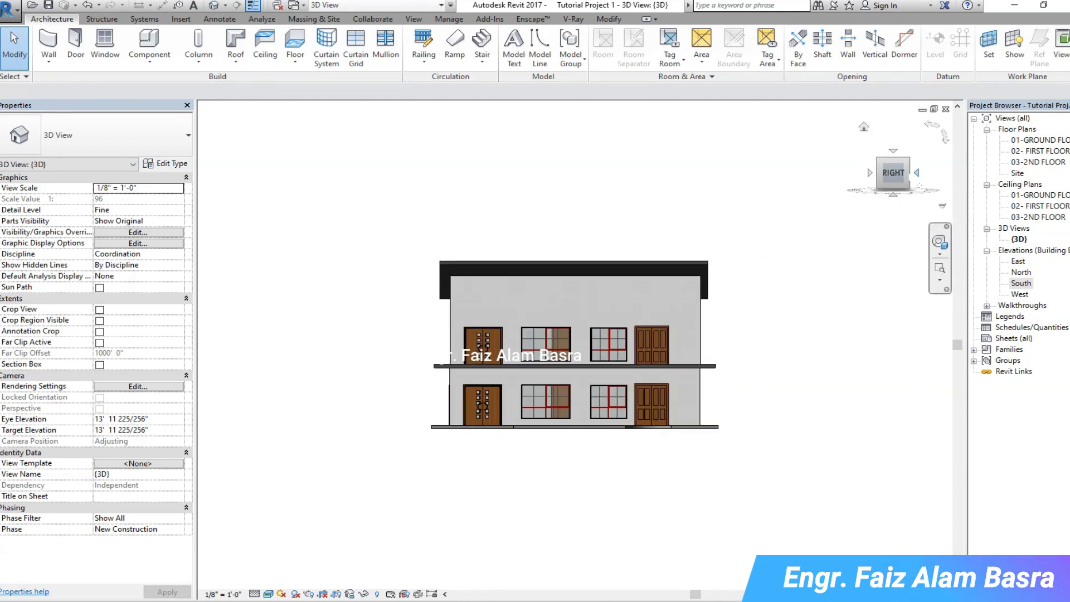
pyautogui.moveTo(907, 181)
pyautogui.mouseDown()
pyautogui.moveTo(923, 193)
pyautogui.moveTo(933, 181)
pyautogui.mouseUp()
pyautogui.click(903, 178)
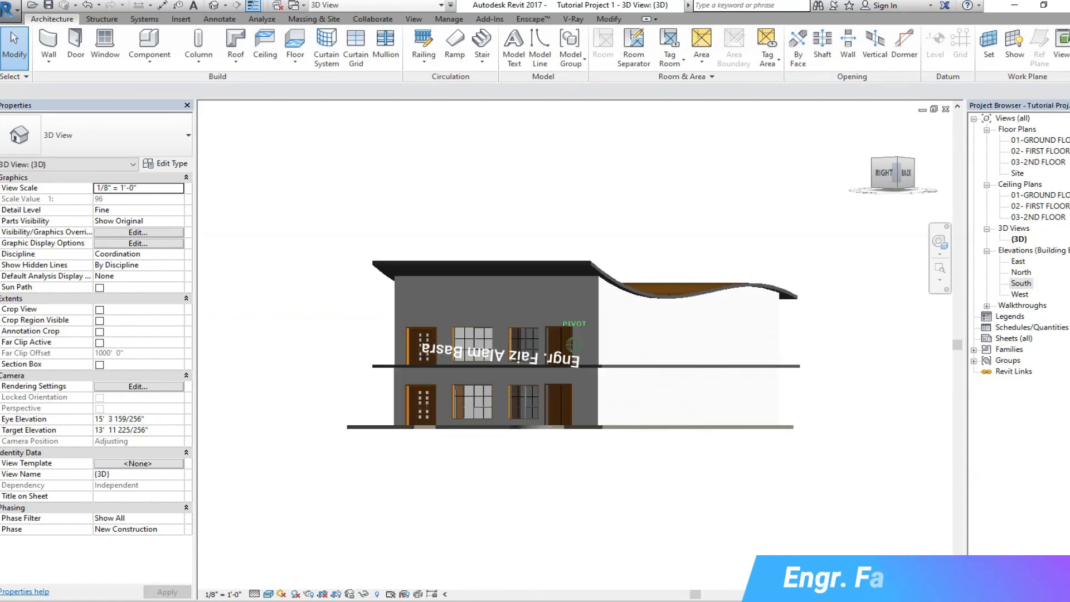
pyautogui.moveTo(899, 178); pyautogui.dragTo(903, 180)
pyautogui.scroll(1, 706, 268)
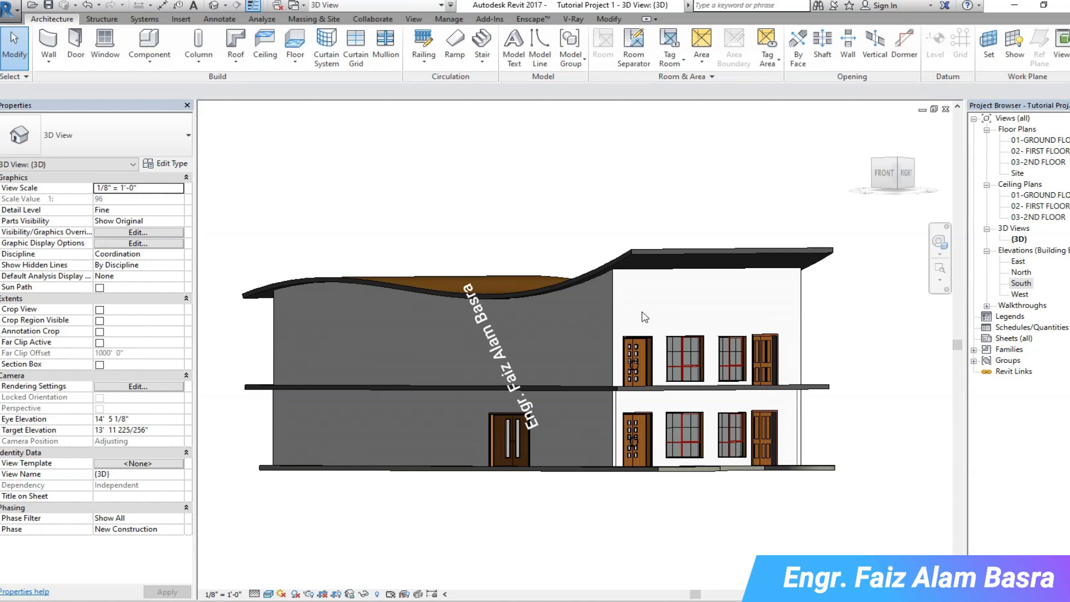
pyautogui.scroll(-1, 551, 337)
pyautogui.scroll(1, 763, 401)
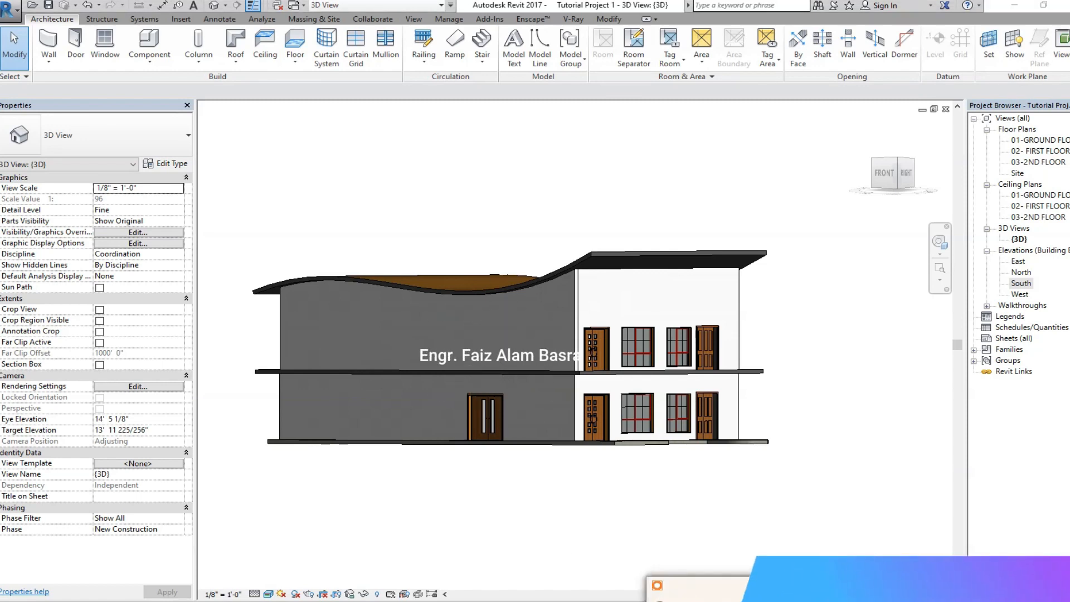
pyautogui.scroll(2, 472, 329)
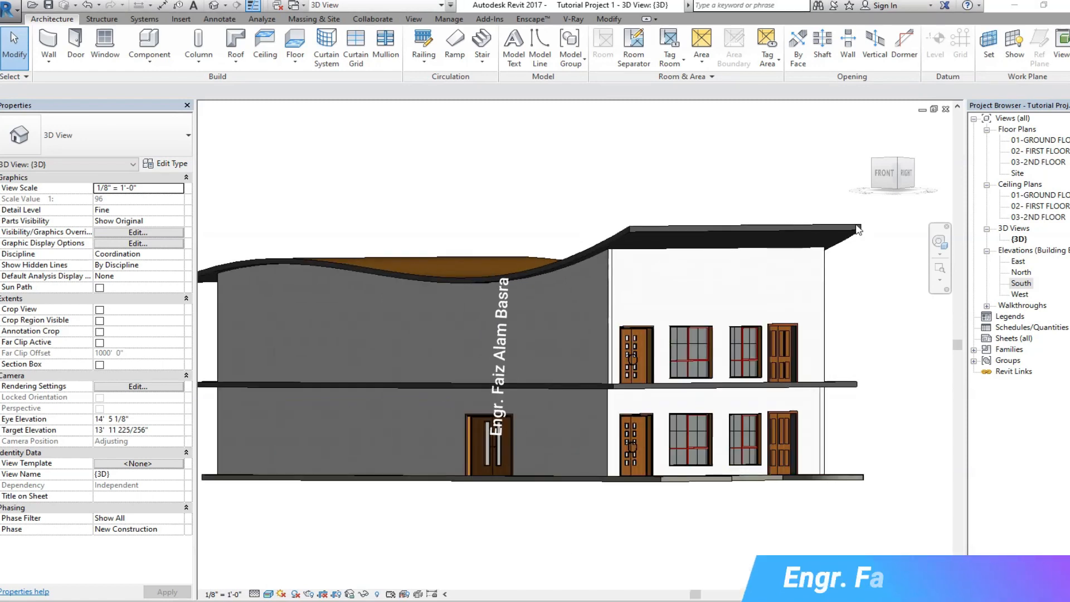
pyautogui.moveTo(895, 178); pyautogui.dragTo(878, 181)
pyautogui.scroll(2, 664, 232)
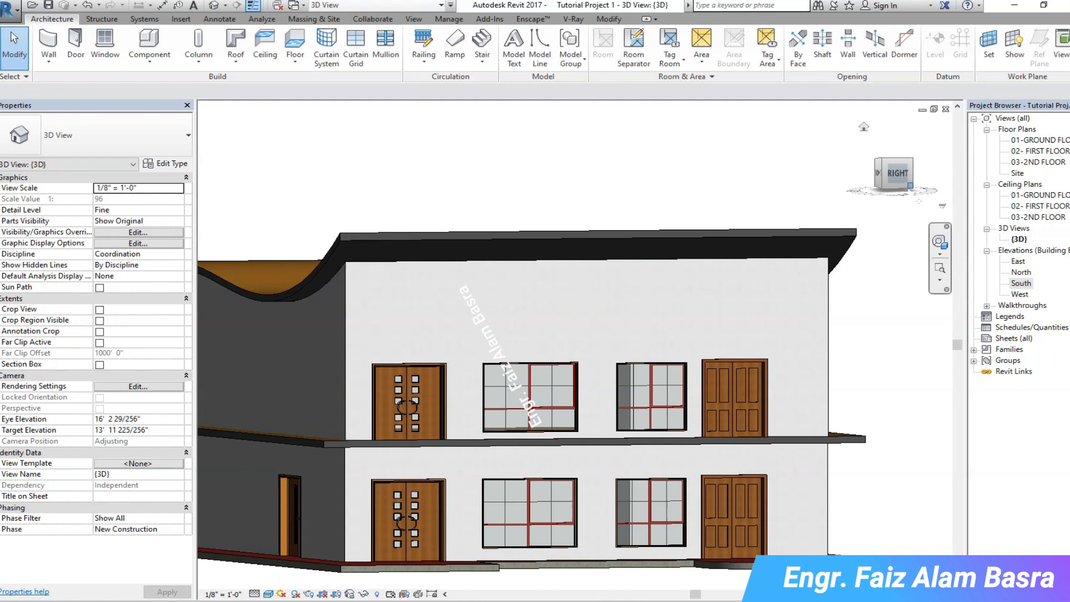
pyautogui.click(888, 181)
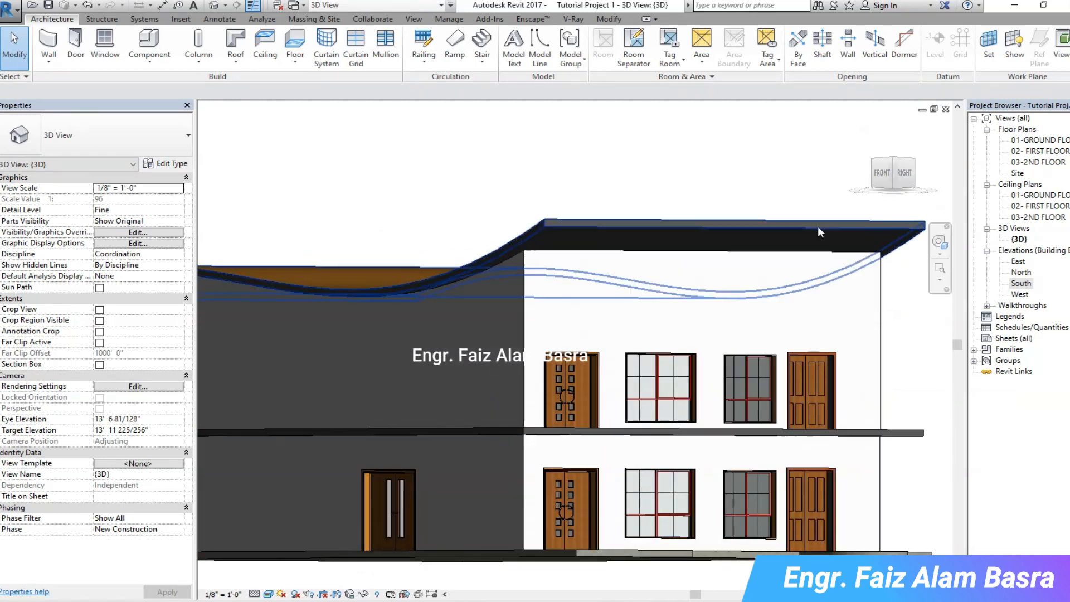